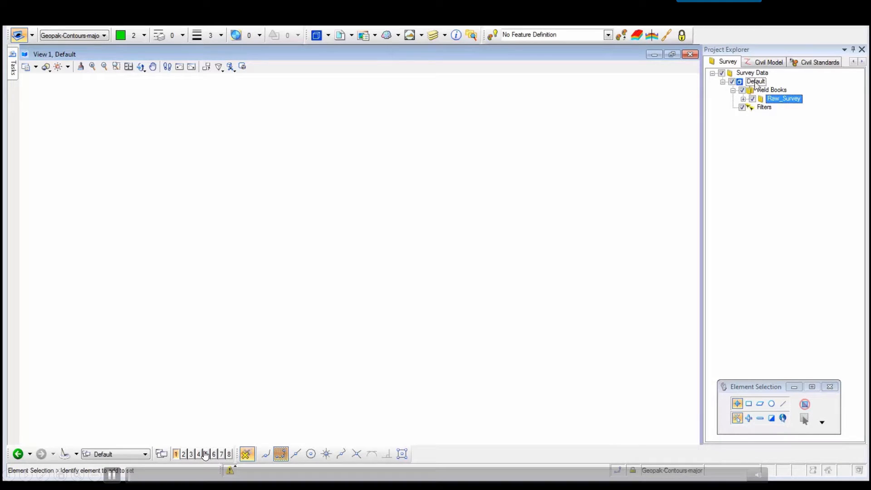
# - Import the four survey files 0085TO21.REC through 0085TO33.REC into the Raw_Survey field book
pyautogui.click(767, 90)
pyautogui.click(775, 99)
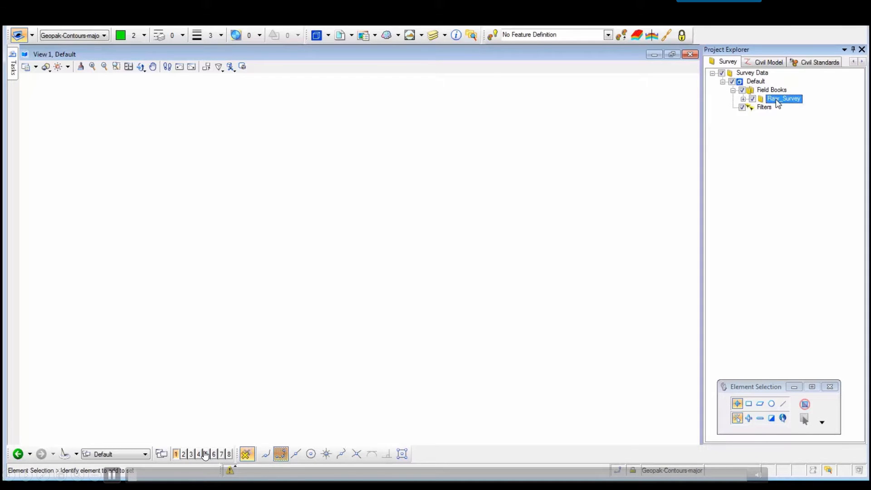
pyautogui.rightClick(777, 101)
pyautogui.moveTo(790, 105)
pyautogui.click(662, 108)
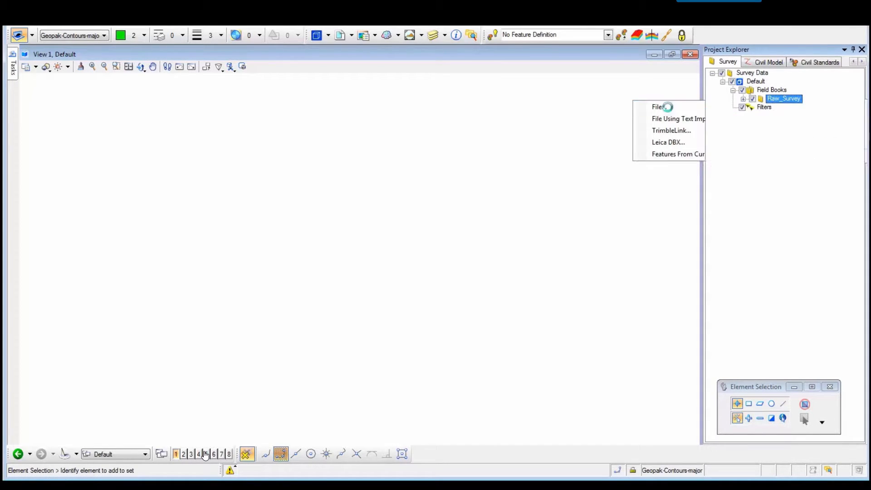
pyautogui.click(578, 304)
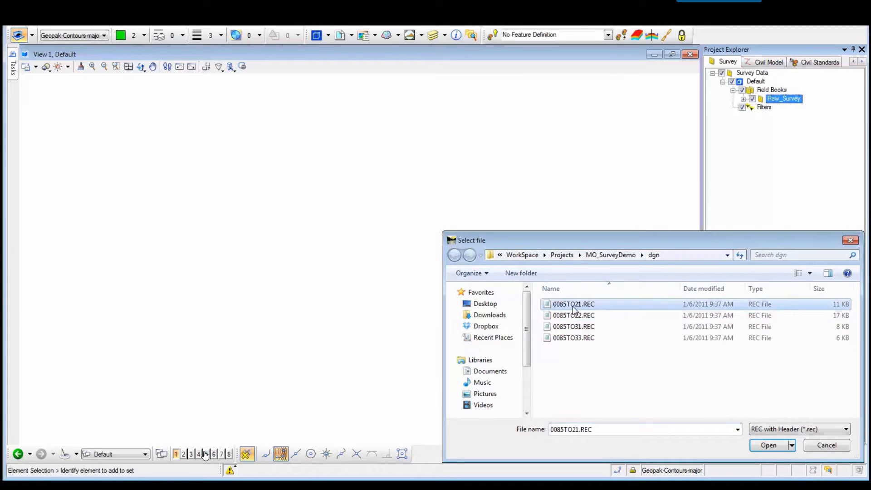
pyautogui.keyDown('shift'); pyautogui.click(574, 338); pyautogui.keyUp('shift')
pyautogui.click(766, 446)
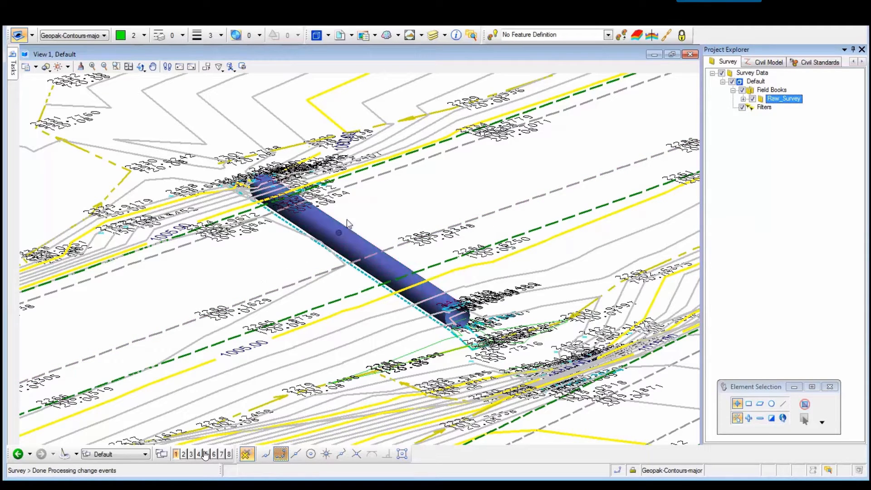
# - Set the display style of View 1 to Wireframe and rotate the view to Top
pyautogui.click(46, 67)
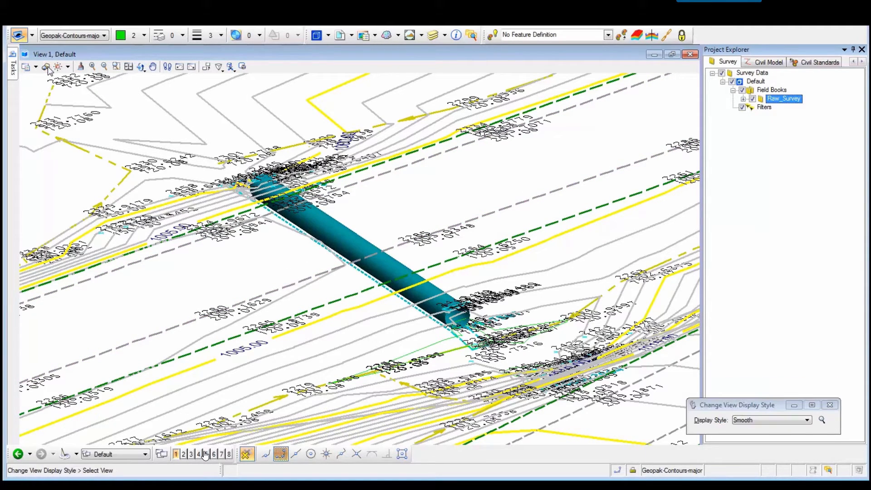
pyautogui.click(757, 422)
pyautogui.click(746, 409)
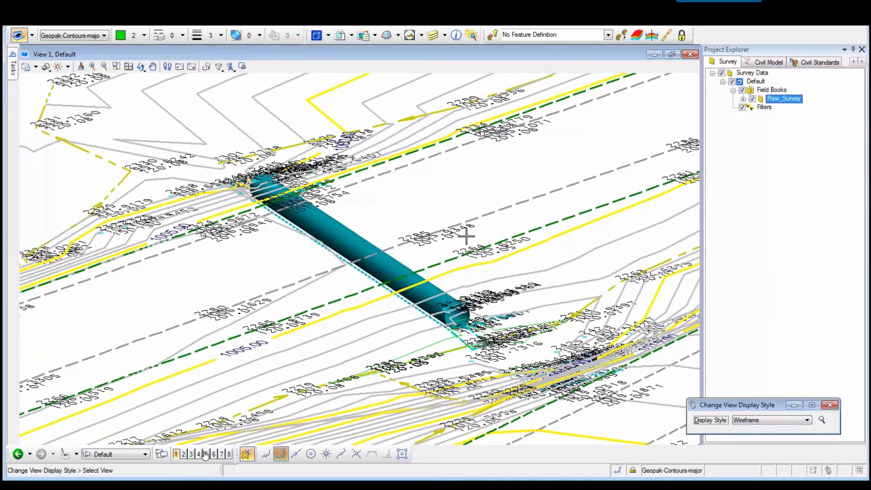
pyautogui.click(457, 204)
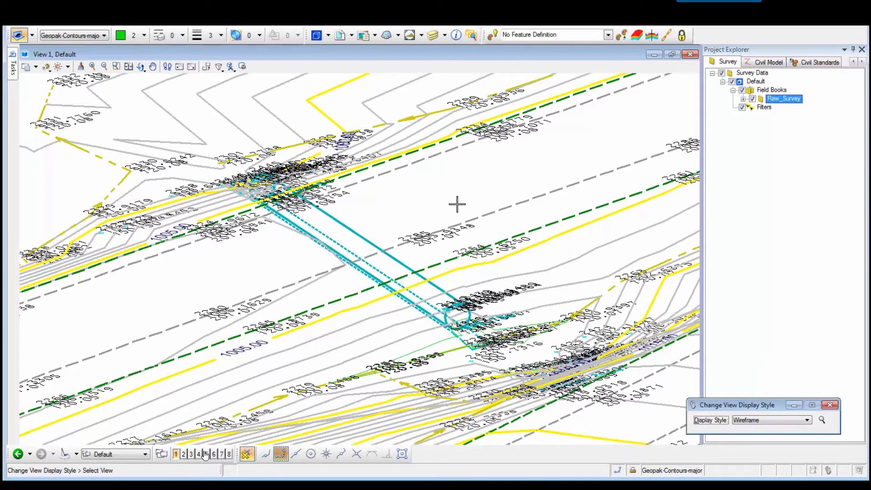
pyautogui.click(141, 67)
pyautogui.click(167, 93)
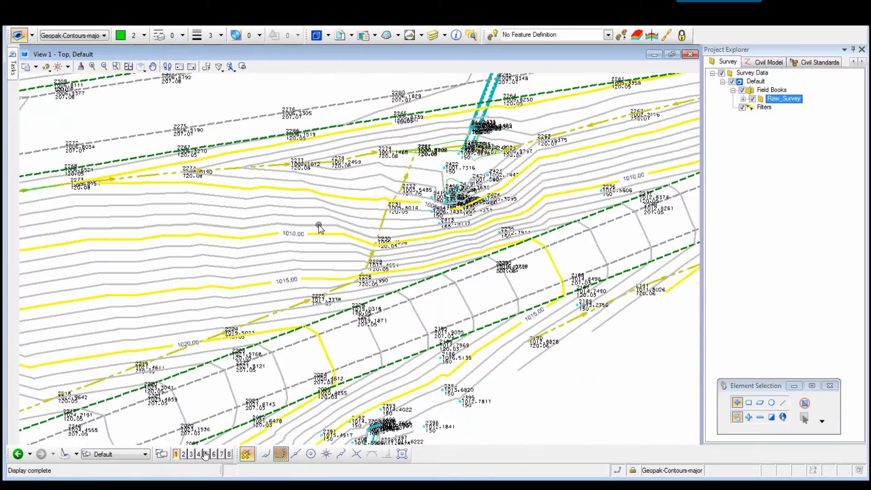
# - Change the feature definition of the Survey terrain model to Ex_Triangles
pyautogui.moveTo(335, 152); pyautogui.dragTo(333, 265, button='middle')
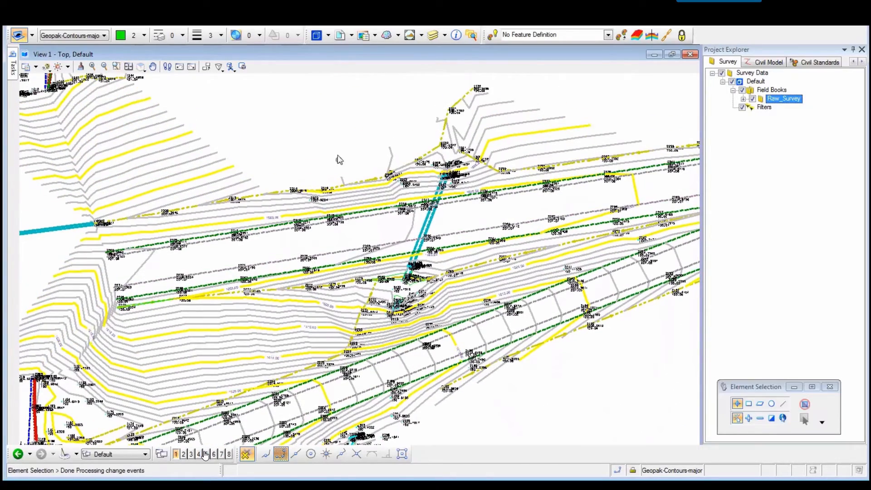
pyautogui.click(359, 169)
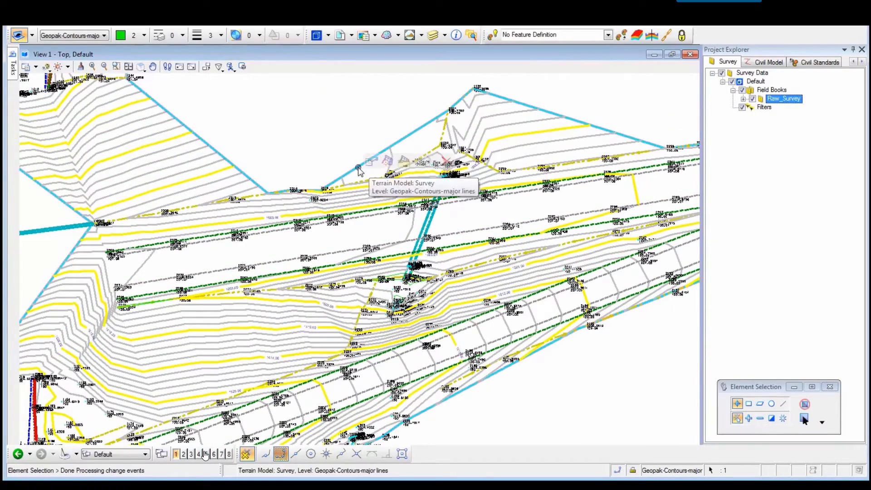
pyautogui.moveTo(373, 168)
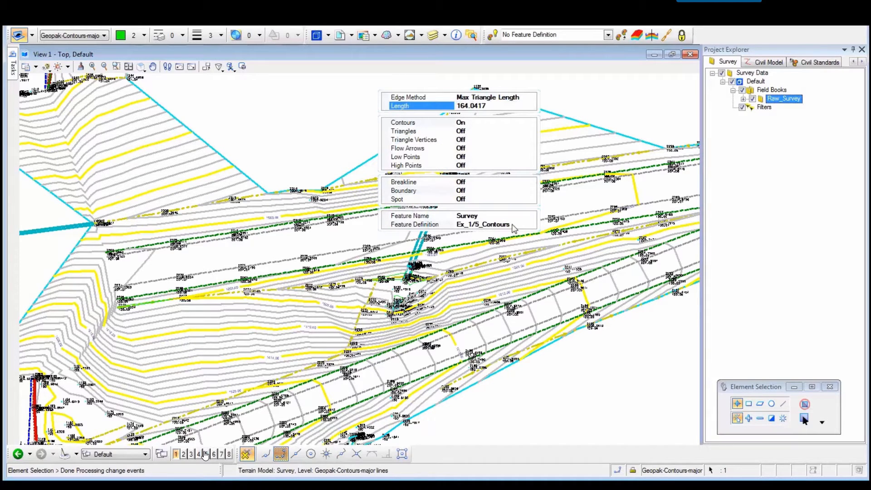
pyautogui.click(514, 226)
pyautogui.click(532, 224)
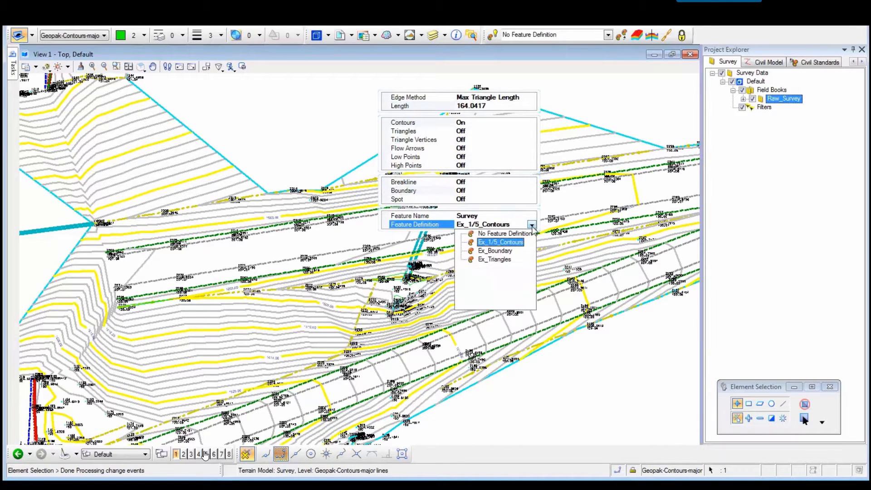
pyautogui.click(481, 262)
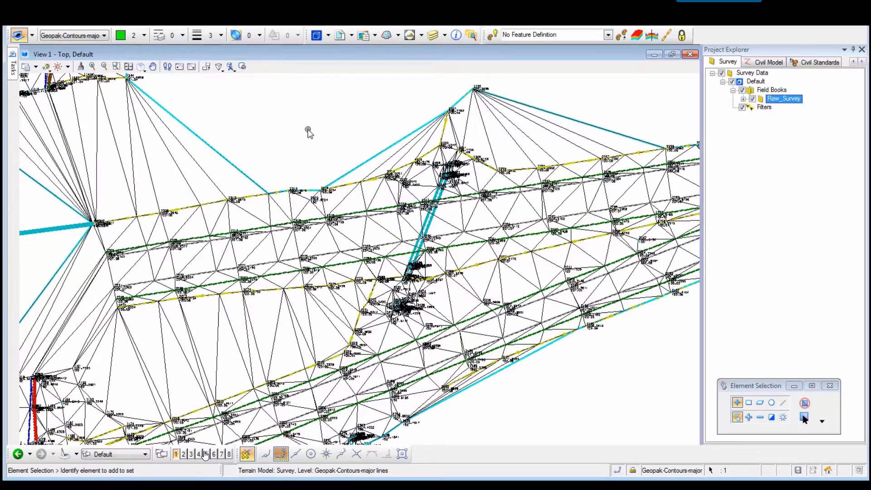
# - Set the terrain attribute of the grey dashed linear feature between the two green road lines to Do Not Include
pyautogui.moveTo(257, 259); pyautogui.dragTo(381, 196, button='middle')
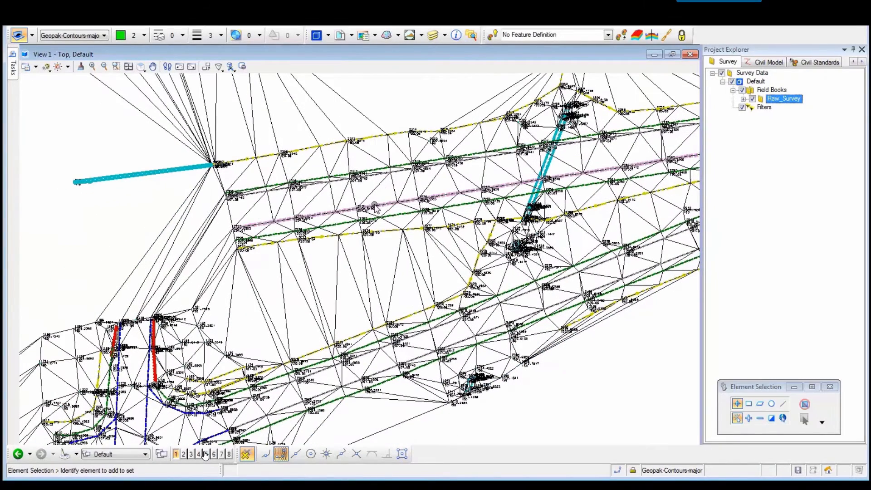
pyautogui.click(380, 208)
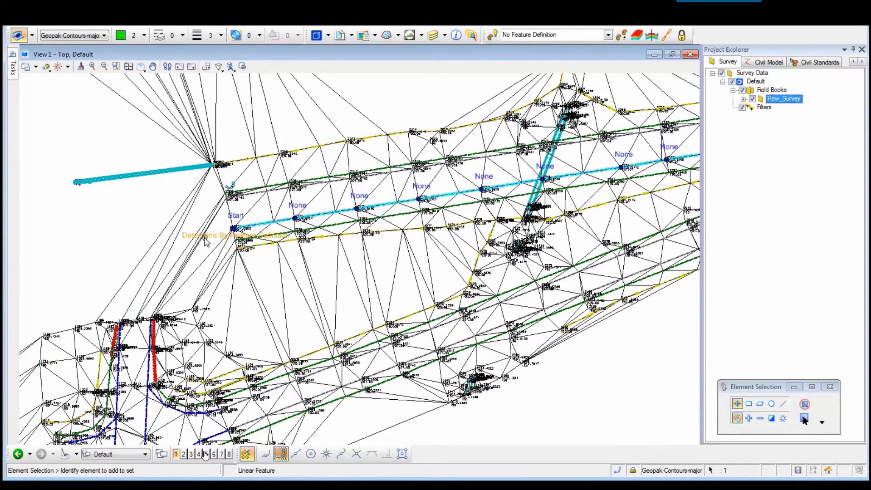
pyautogui.moveTo(211, 241)
pyautogui.click(274, 255)
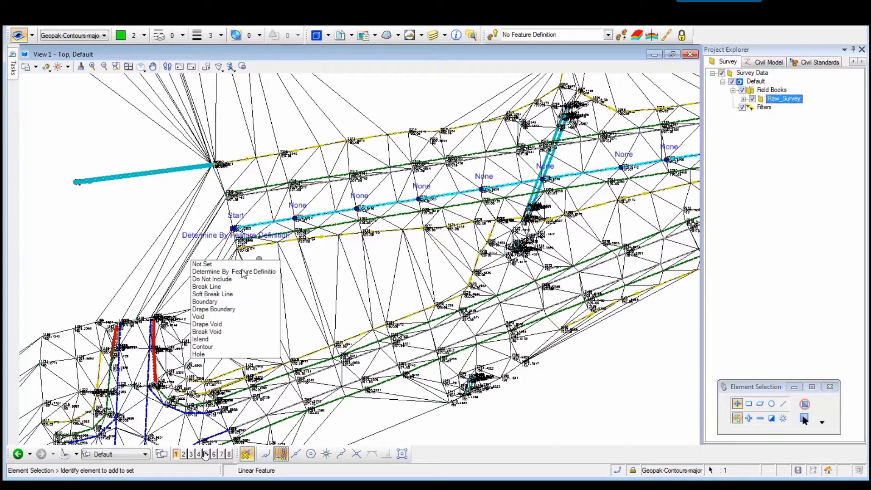
pyautogui.click(215, 281)
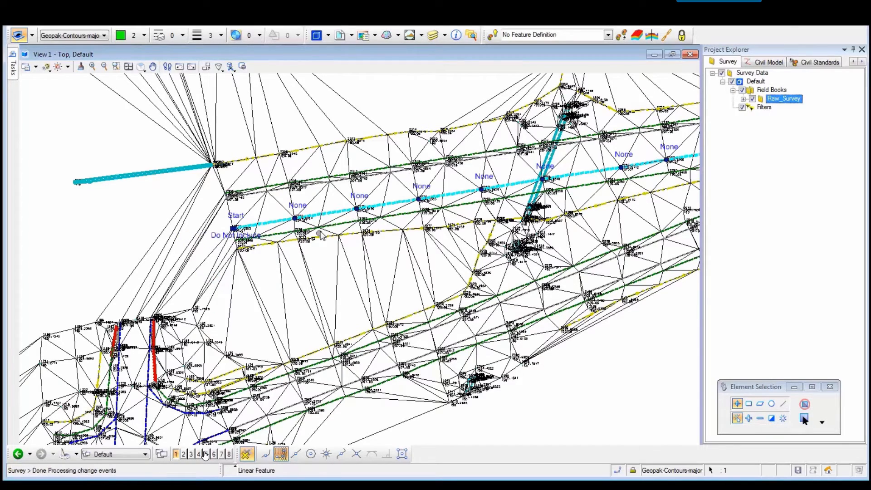
# - Exclude survey point 1192, northwest of the road intersection, from the terrain model
pyautogui.moveTo(86, 265); pyautogui.dragTo(231, 192, button='middle')
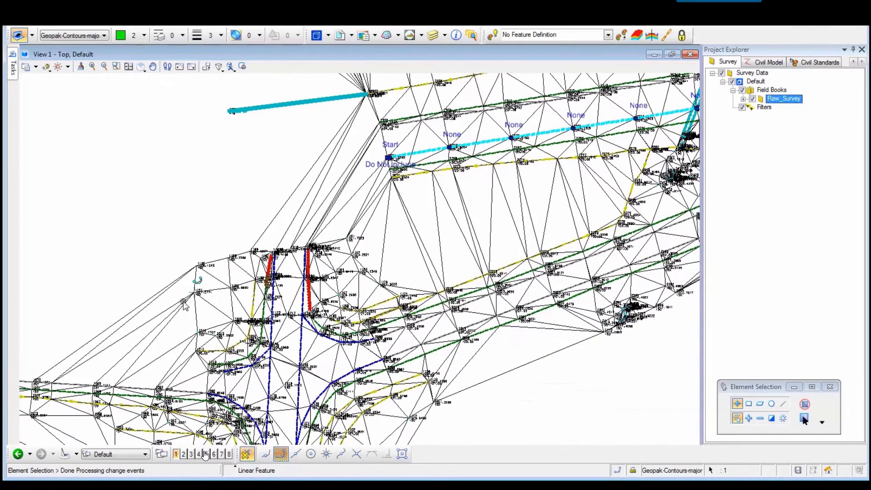
pyautogui.scroll(5, 189, 302)
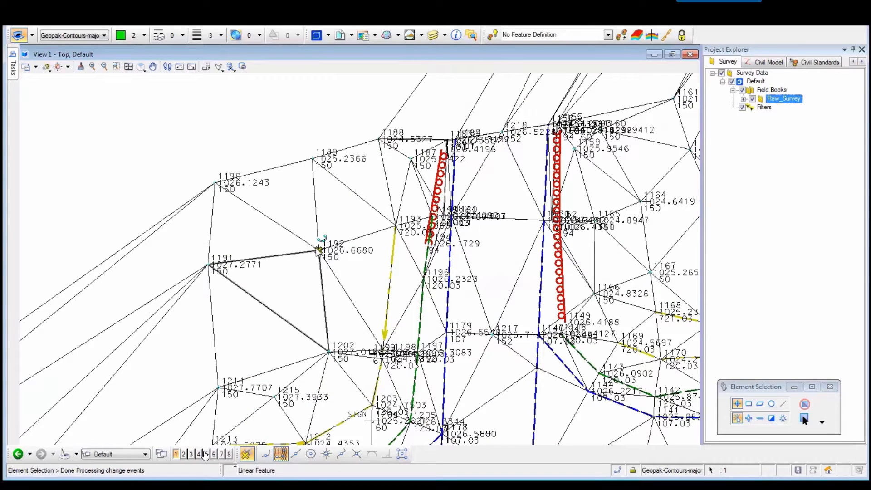
pyautogui.scroll(5, 313, 249)
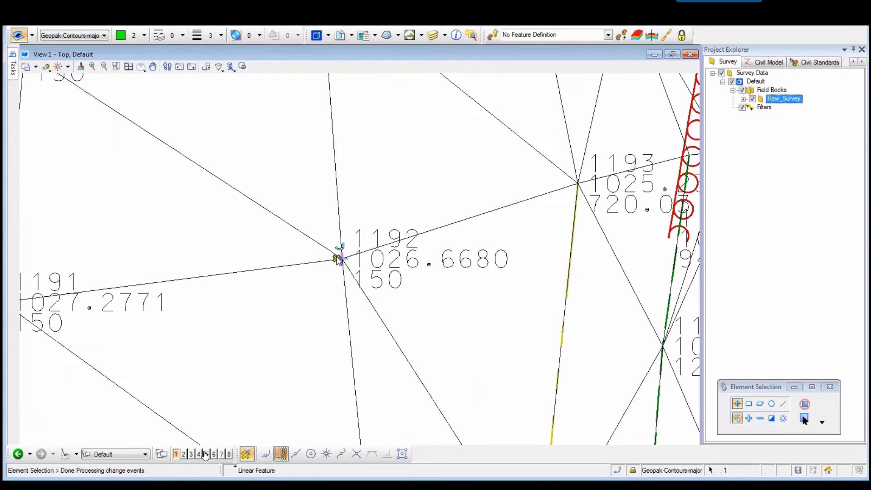
pyautogui.click(339, 259)
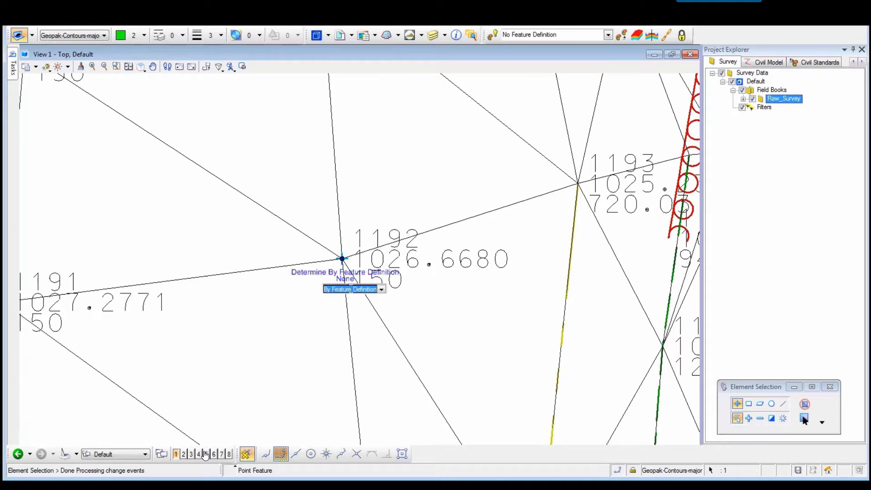
pyautogui.click(381, 290)
pyautogui.click(326, 320)
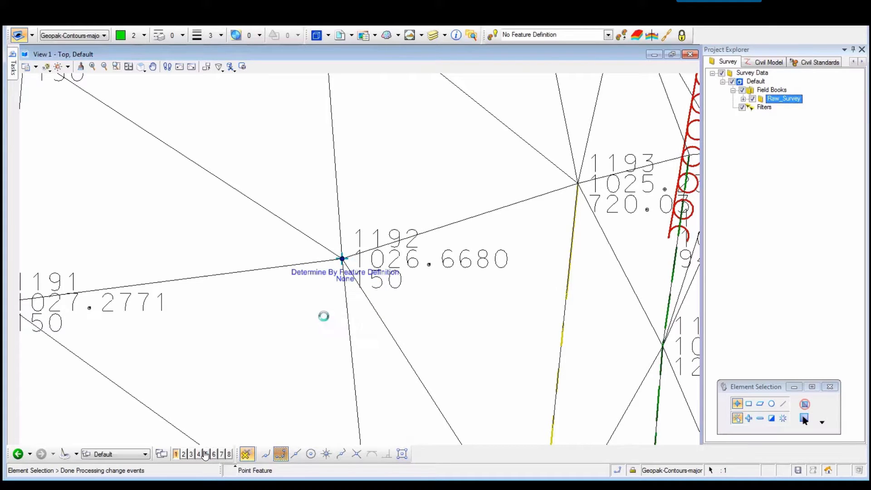
# - Delete the elongated edge triangles of the Survey terrain model by line in both corners south of the northern road junction
pyautogui.scroll(-2, 290, 300)
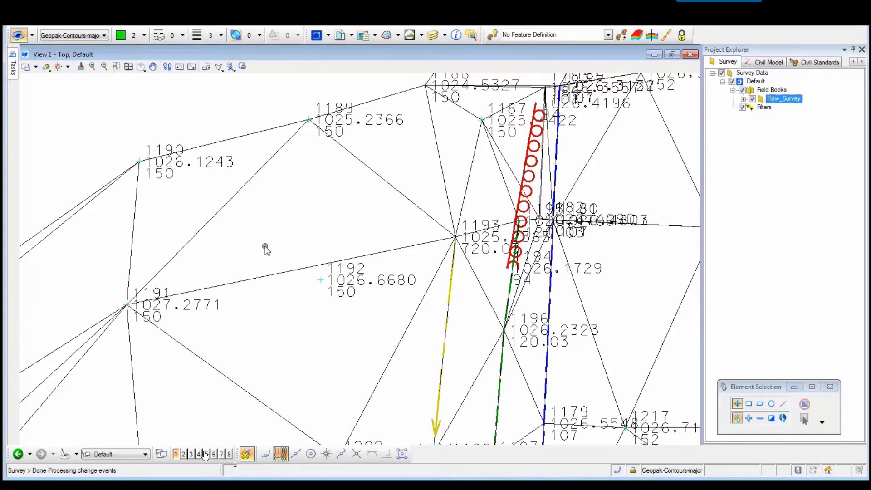
pyautogui.scroll(-4, 291, 236)
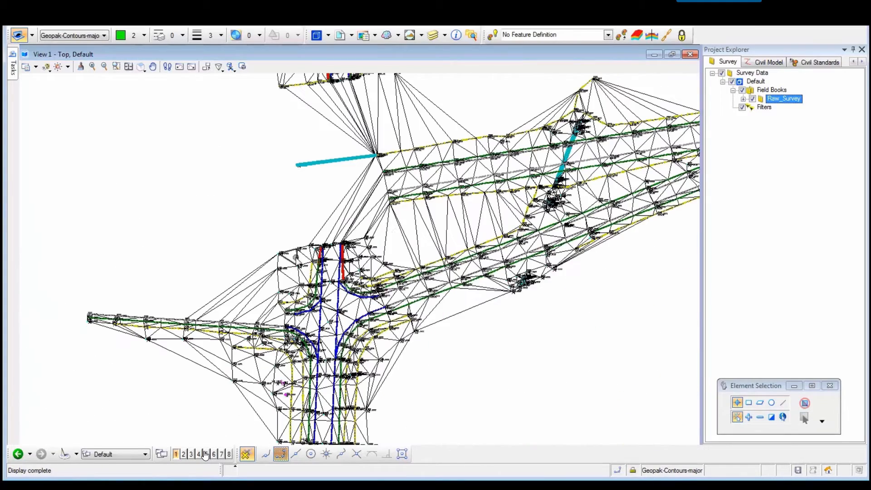
pyautogui.moveTo(297, 213); pyautogui.dragTo(275, 245, button='middle')
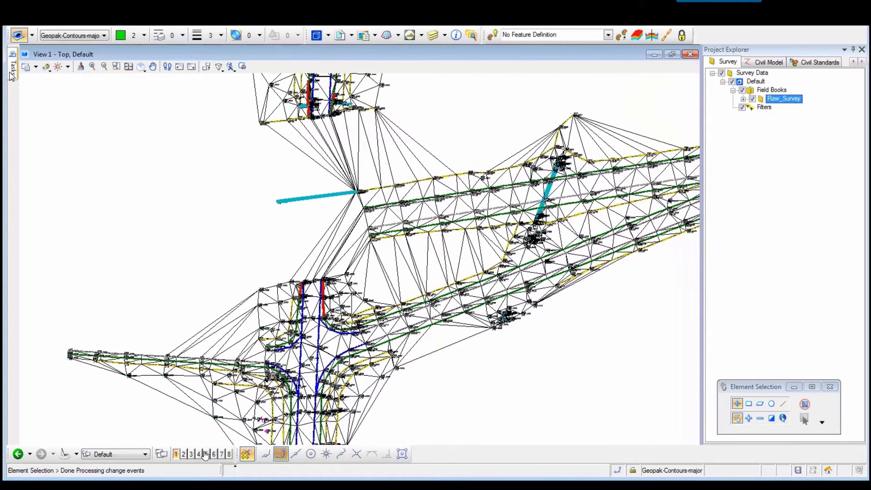
pyautogui.moveTo(12, 75)
pyautogui.click(115, 231)
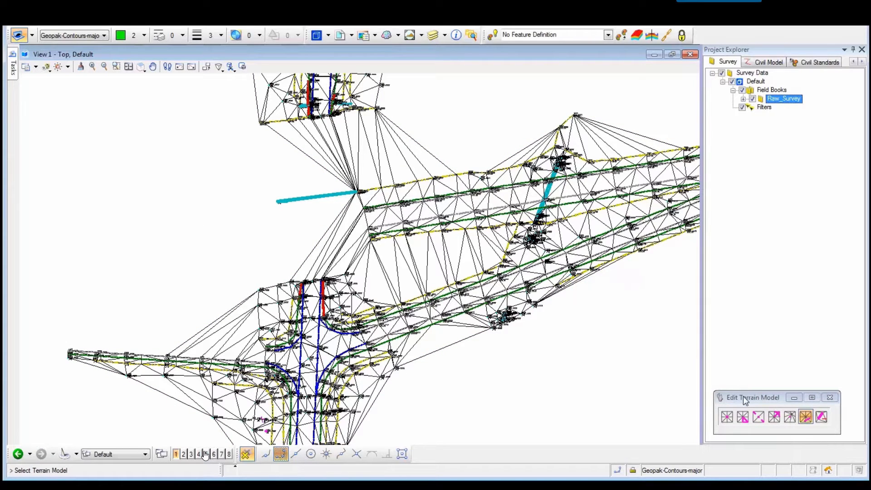
pyautogui.moveTo(745, 400); pyautogui.dragTo(449, 97)
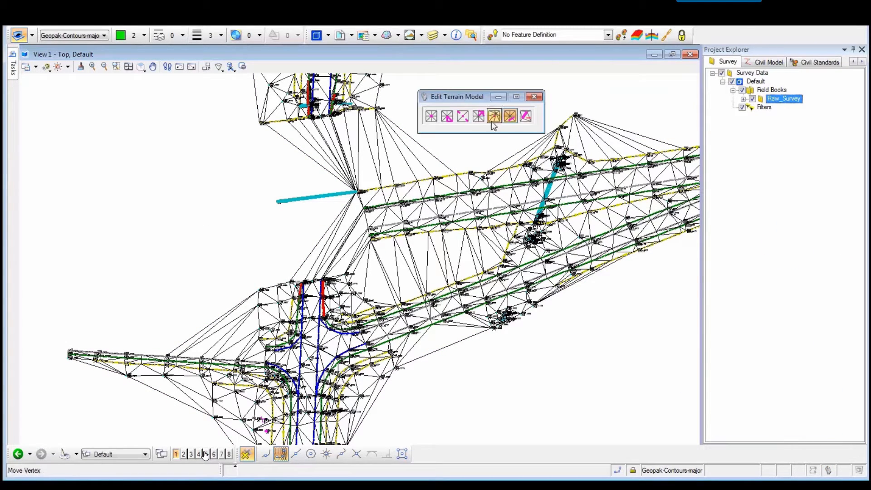
pyautogui.click(341, 172)
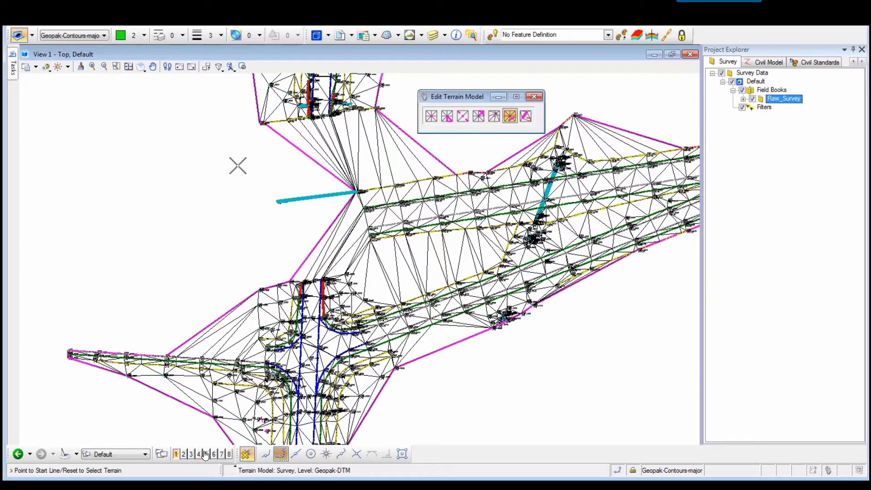
pyautogui.moveTo(238, 165); pyautogui.dragTo(245, 329, button='middle')
pyautogui.moveTo(227, 194); pyautogui.dragTo(212, 337, button='middle')
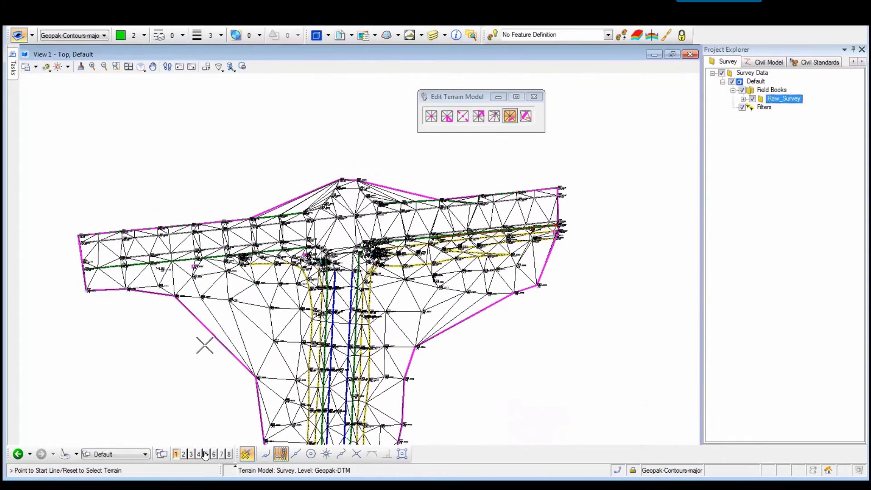
pyautogui.click(205, 345)
pyautogui.click(259, 298)
pyautogui.click(467, 332)
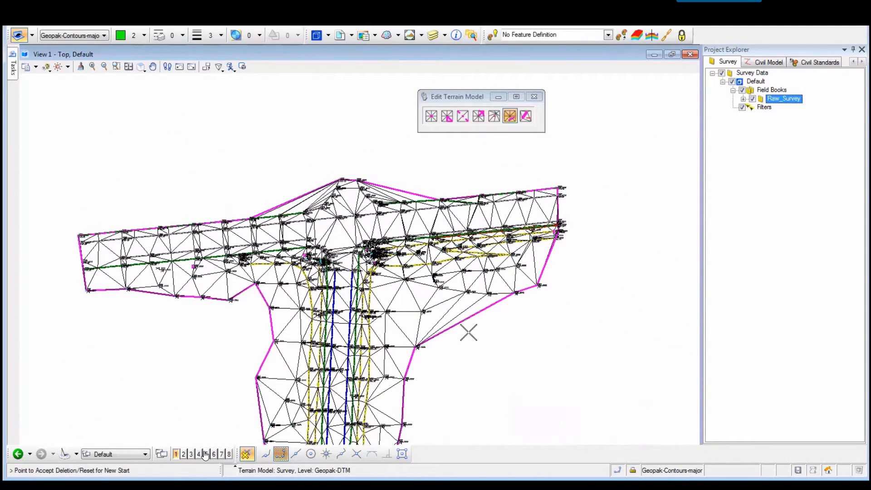
pyautogui.click(438, 298)
# - Delete the elongated edge triangles by line on both sides of the northern road stub and close the terrain editing tools
pyautogui.click(390, 186)
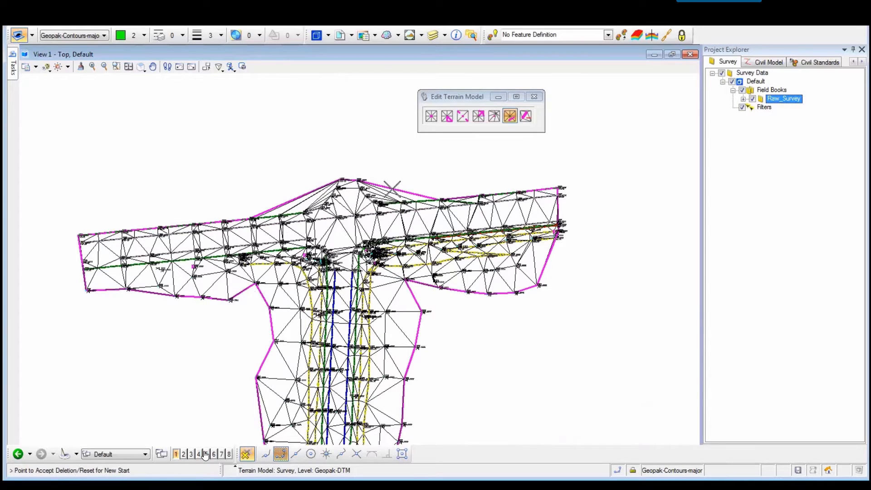
pyautogui.click(359, 195)
pyautogui.click(284, 180)
pyautogui.click(339, 196)
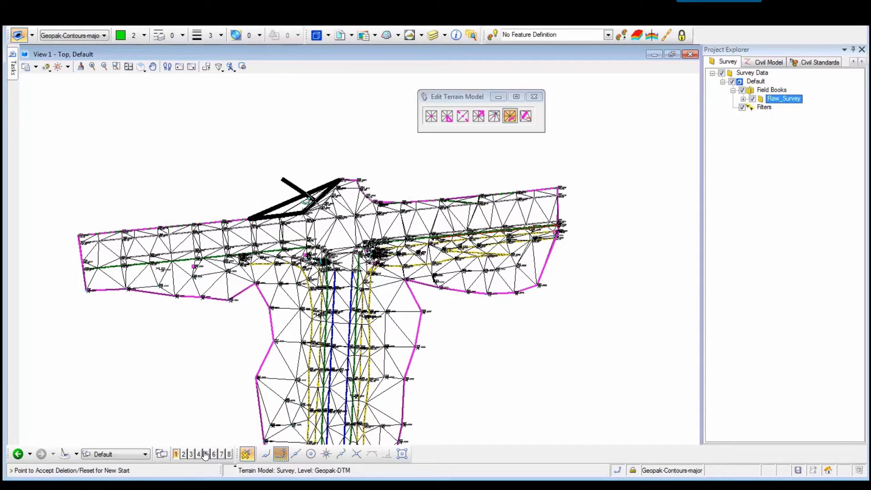
pyautogui.click(301, 186)
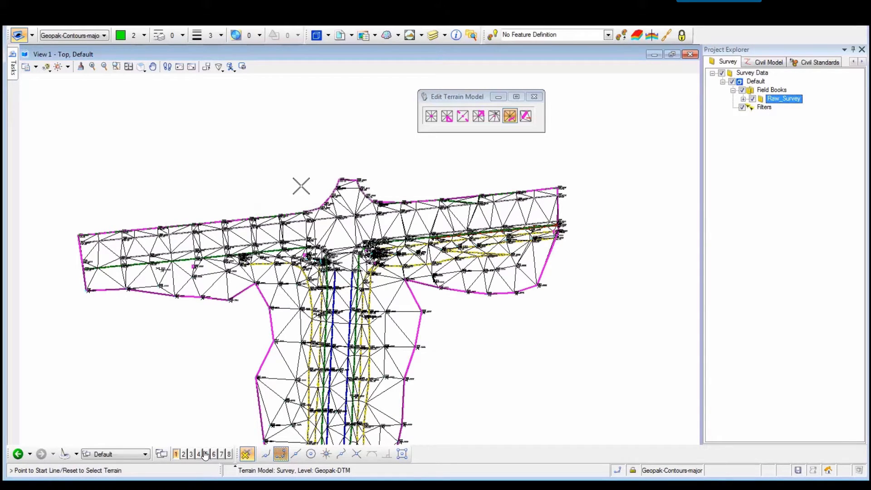
pyautogui.rightClick(298, 164)
pyautogui.click(533, 97)
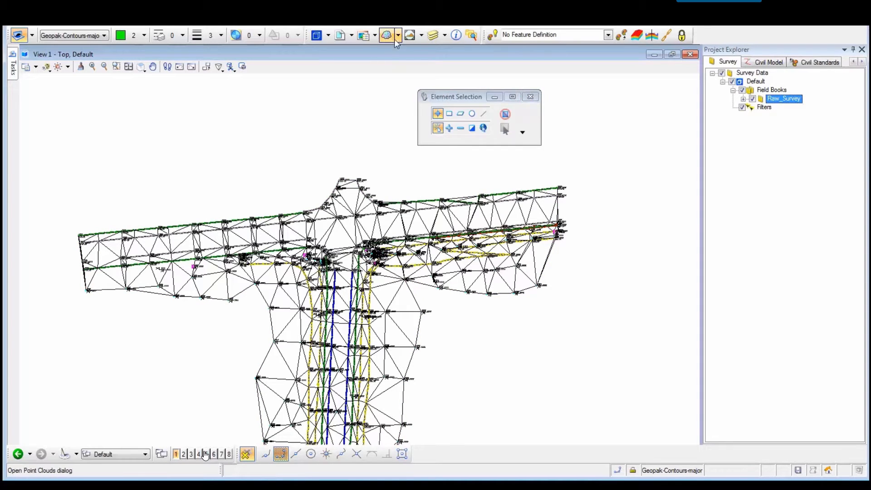
# - Turn on the display in View 1 of all attached point cloud tiles, from Tile_01.pod through Tile_44.pod
pyautogui.click(386, 36)
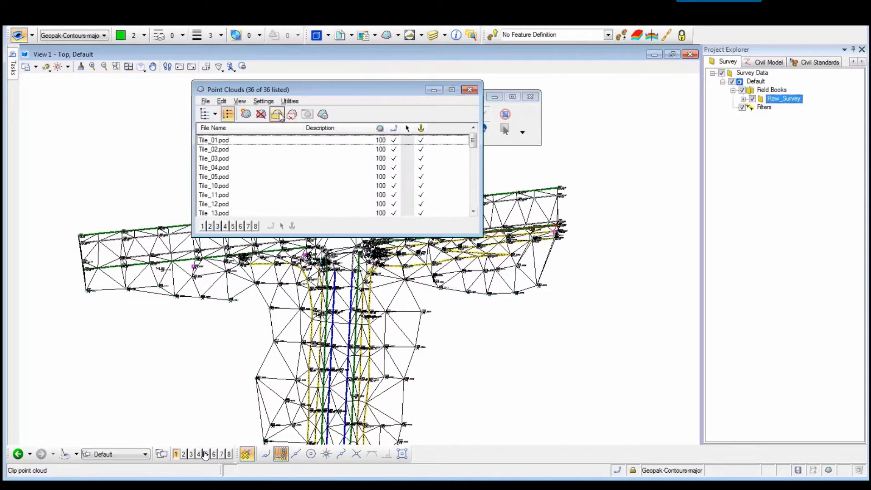
pyautogui.moveTo(213, 140); pyautogui.dragTo(225, 215)
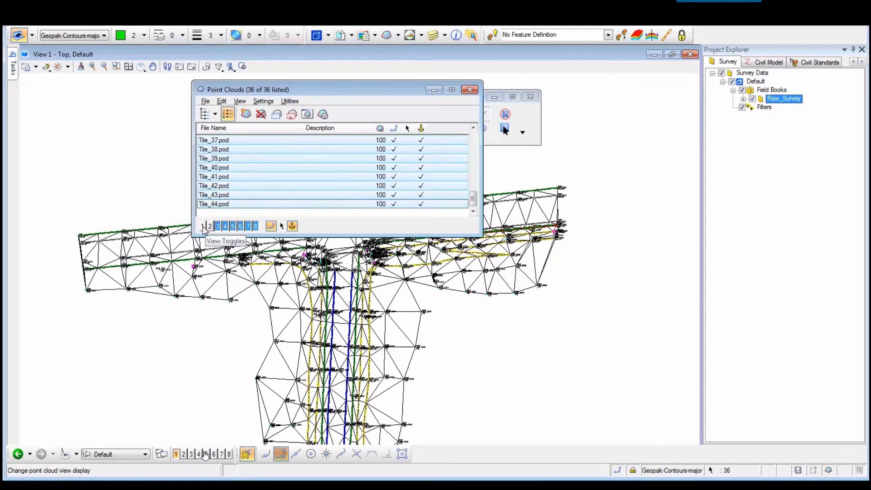
pyautogui.click(470, 90)
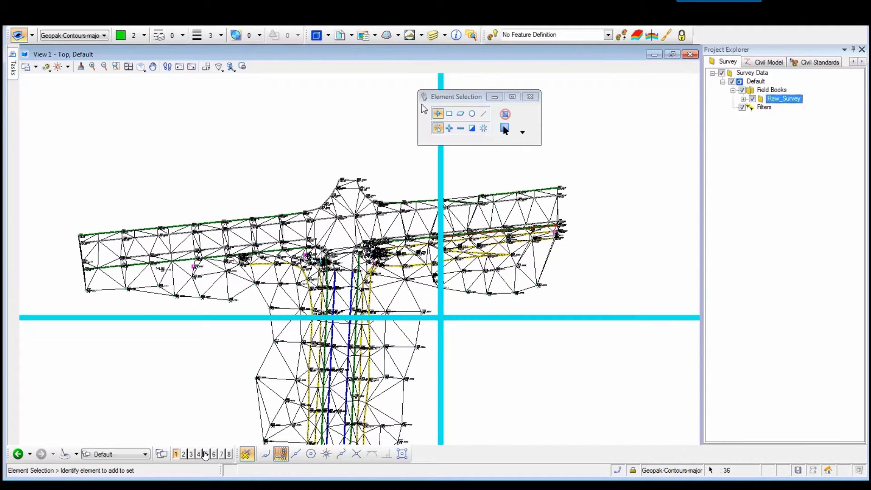
# - Rotate the view dynamically to examine the point clouds together with the survey terrain model in 3D
pyautogui.scroll(-3, 226, 219)
pyautogui.moveTo(184, 330); pyautogui.dragTo(312, 187, button='middle')
pyautogui.click(141, 67)
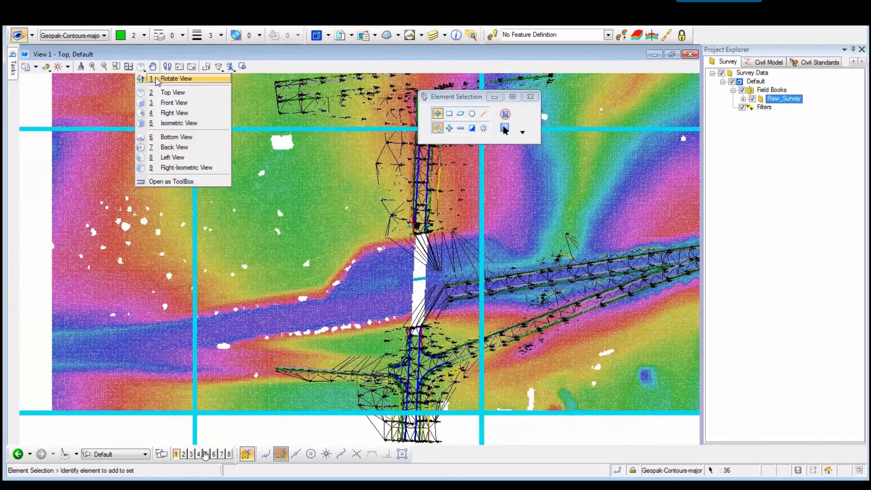
pyautogui.click(160, 81)
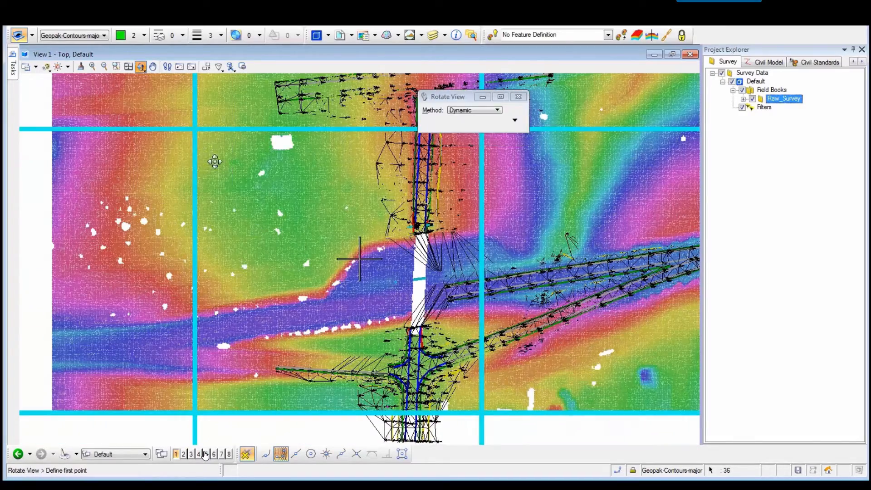
pyautogui.click(382, 237)
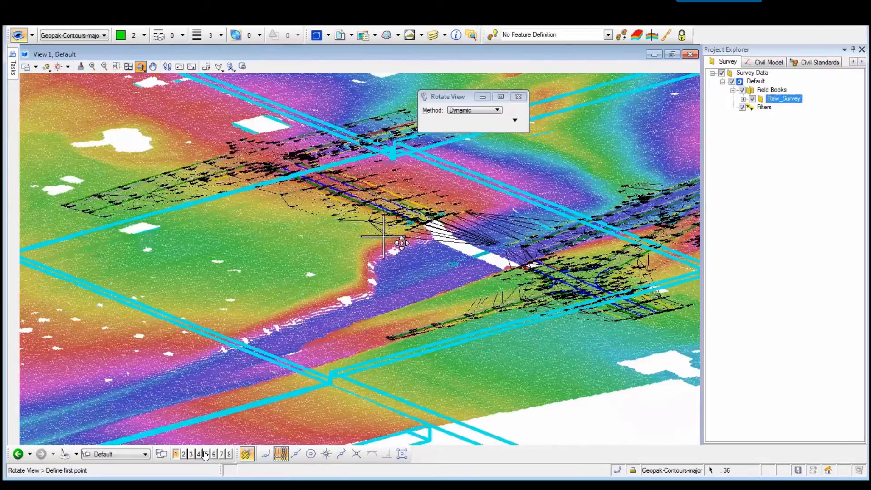
pyautogui.click(402, 243)
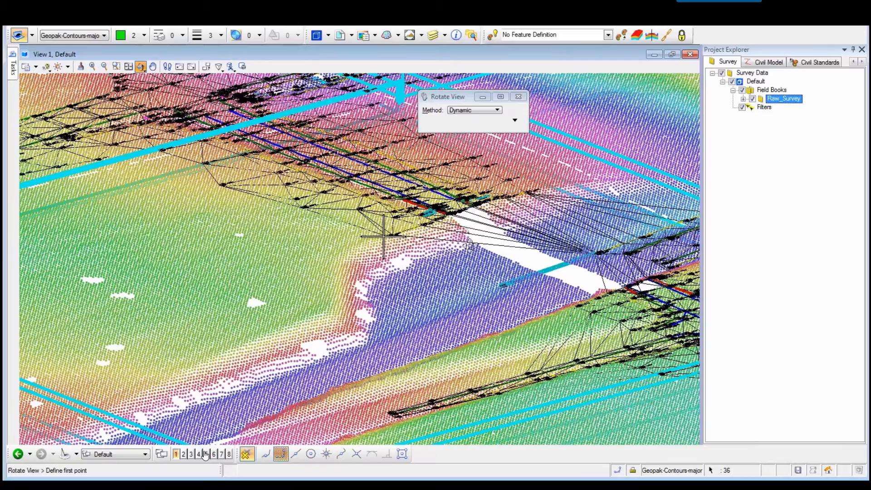
pyautogui.moveTo(202, 168); pyautogui.dragTo(347, 313, button='middle')
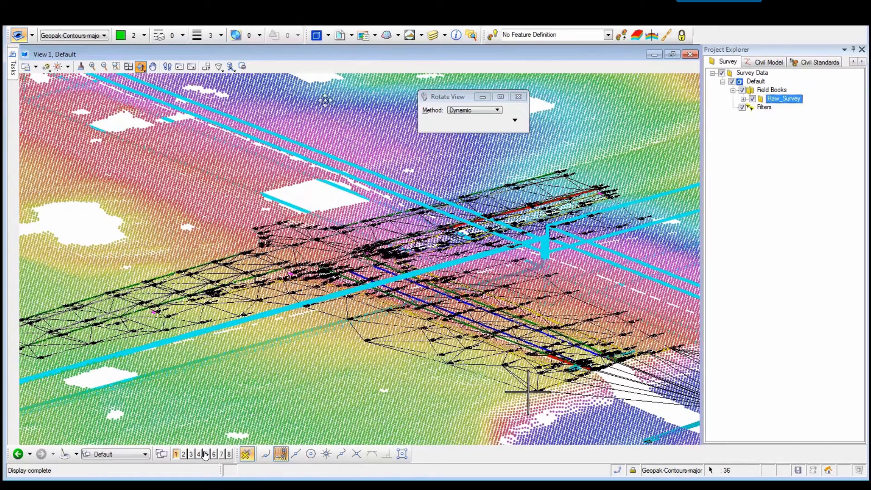
# - Return the view to the Top orientation and frame the northern road junction
pyautogui.click(463, 112)
pyautogui.click(461, 122)
pyautogui.click(468, 136)
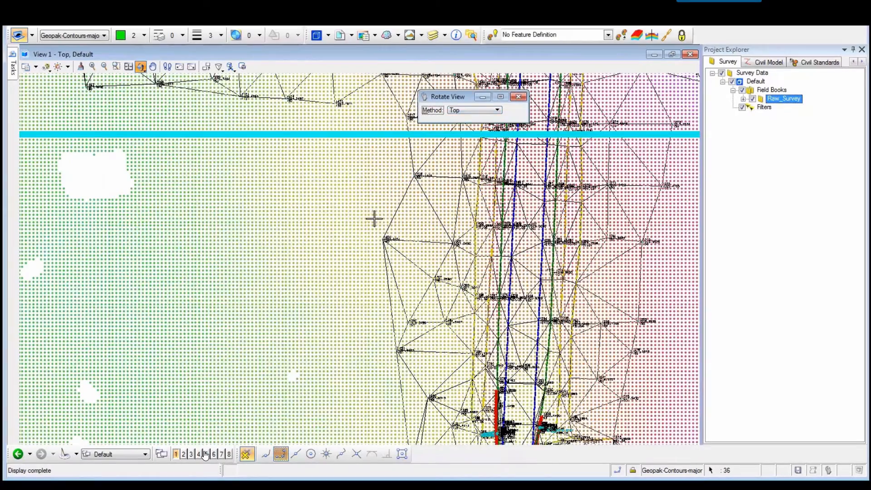
pyautogui.moveTo(376, 218); pyautogui.dragTo(337, 439, button='middle')
pyautogui.moveTo(446, 281); pyautogui.dragTo(332, 286, button='middle')
pyautogui.scroll(-3, 346, 392)
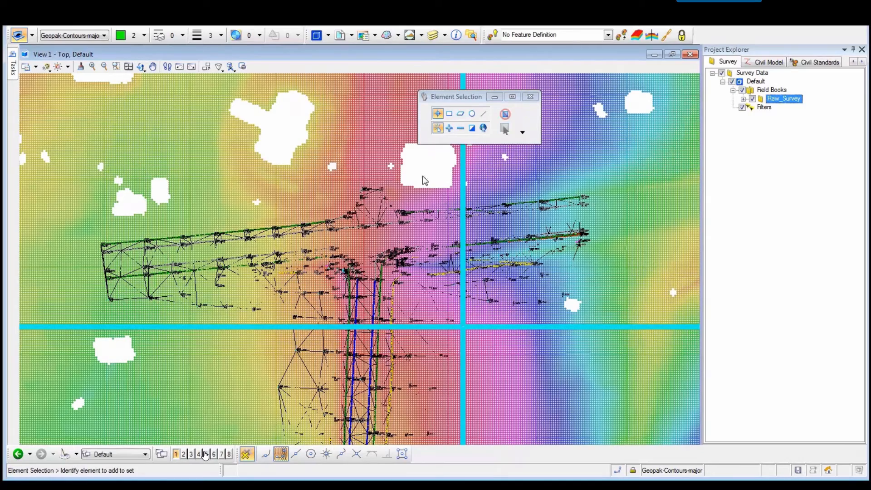
# - Create a terrain model from the point cloud tile north of the junction, using the Ex_Triangles feature definition and keeping the other import options
pyautogui.click(422, 175)
pyautogui.moveTo(14, 73)
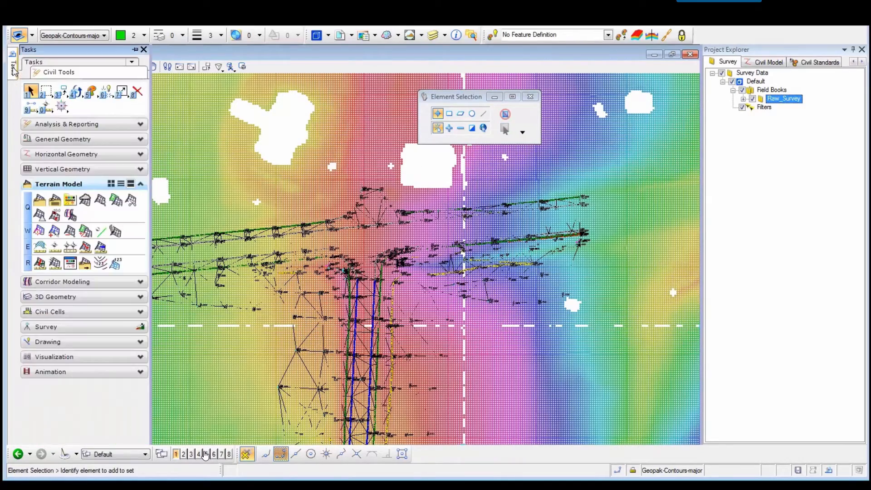
pyautogui.click(85, 200)
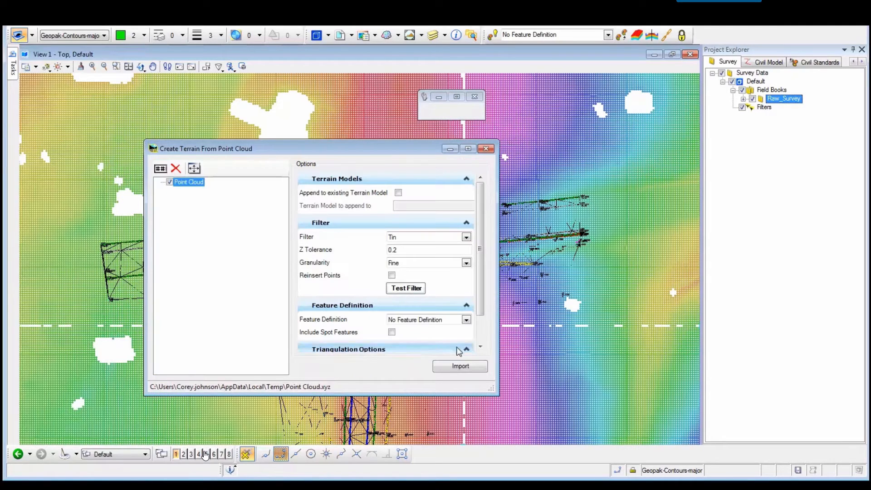
pyautogui.scroll(-1, 483, 311)
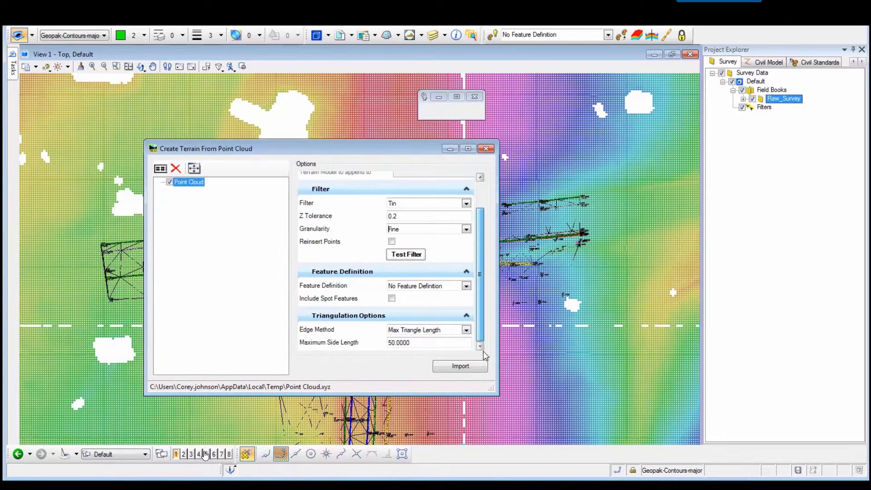
pyautogui.click(466, 285)
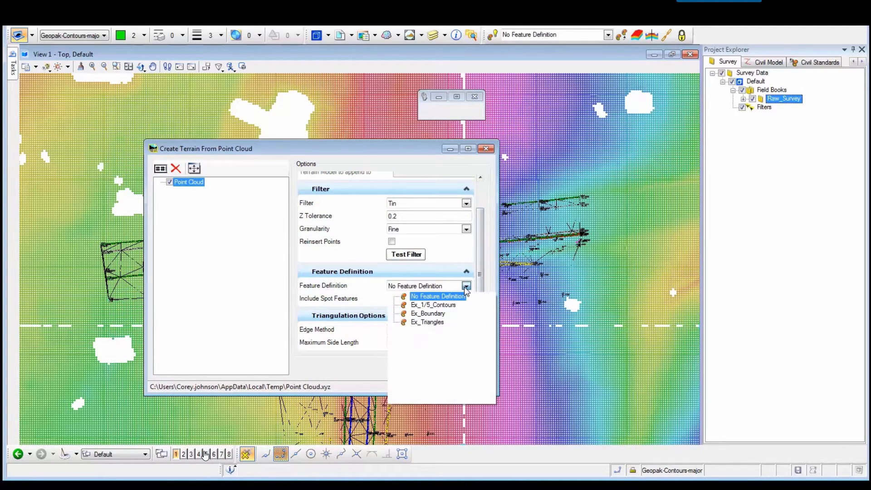
pyautogui.click(436, 322)
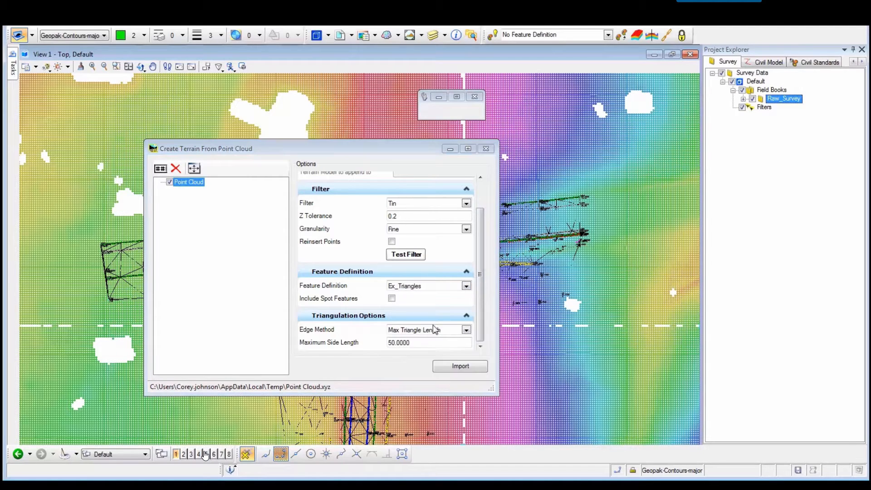
pyautogui.click(459, 366)
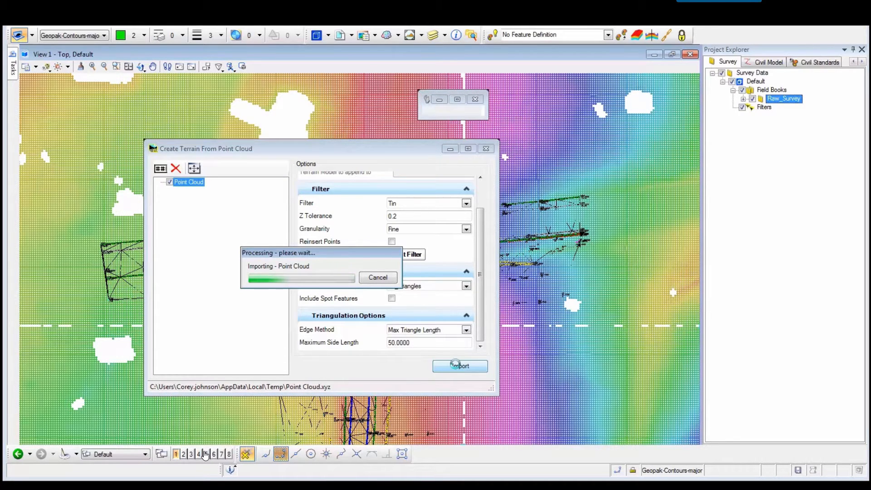
pyautogui.click(479, 152)
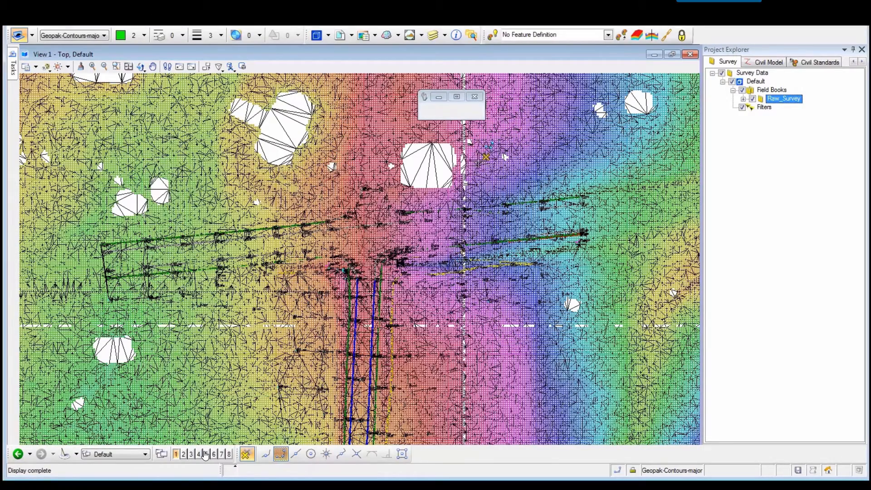
# - Inspect the triangles of the Point Cloud terrain model and change its feature definition to Ex_Boundary
pyautogui.scroll(3, 323, 267)
pyautogui.scroll(2, 284, 223)
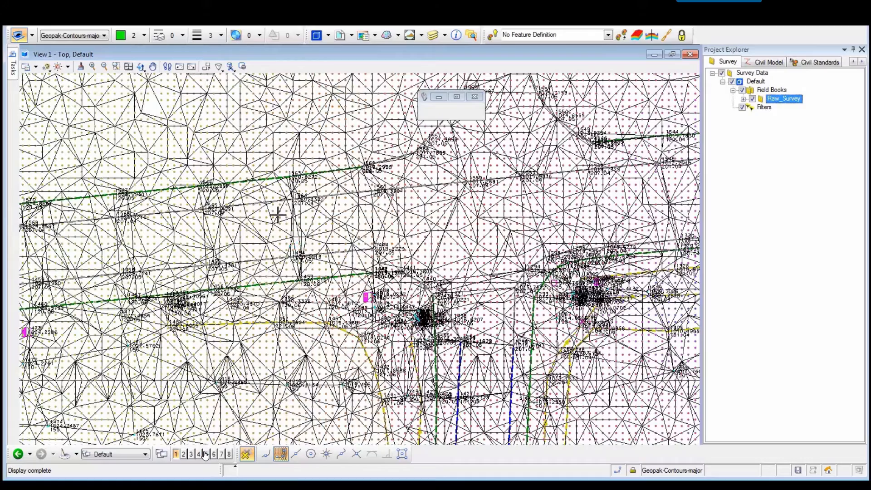
pyautogui.scroll(-2, 374, 243)
pyautogui.moveTo(376, 240)
pyautogui.scroll(-1, 377, 241)
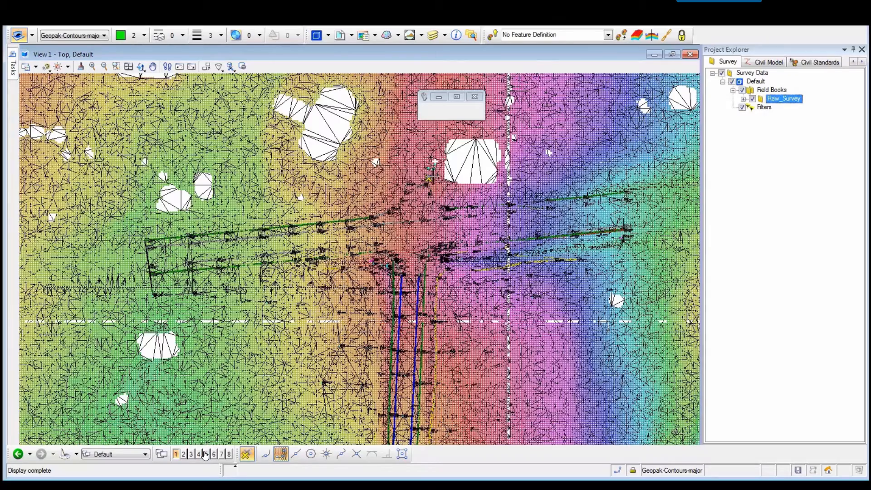
pyautogui.rightClick(458, 158)
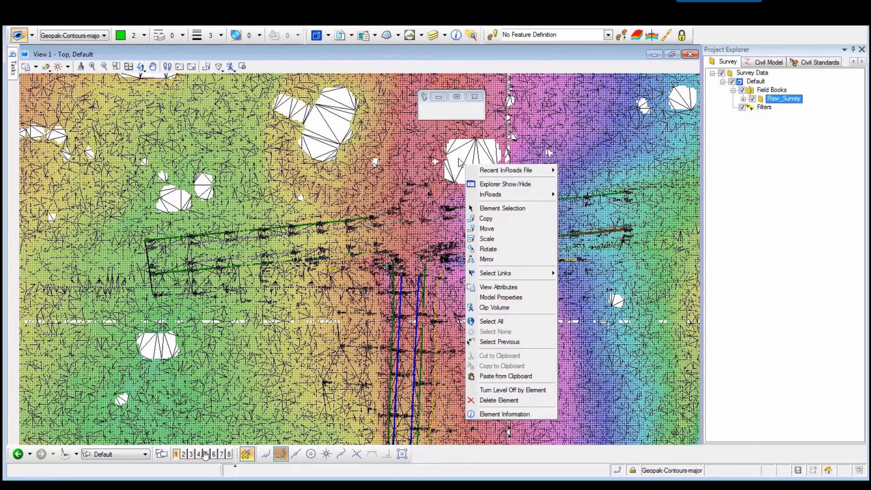
pyautogui.click(479, 209)
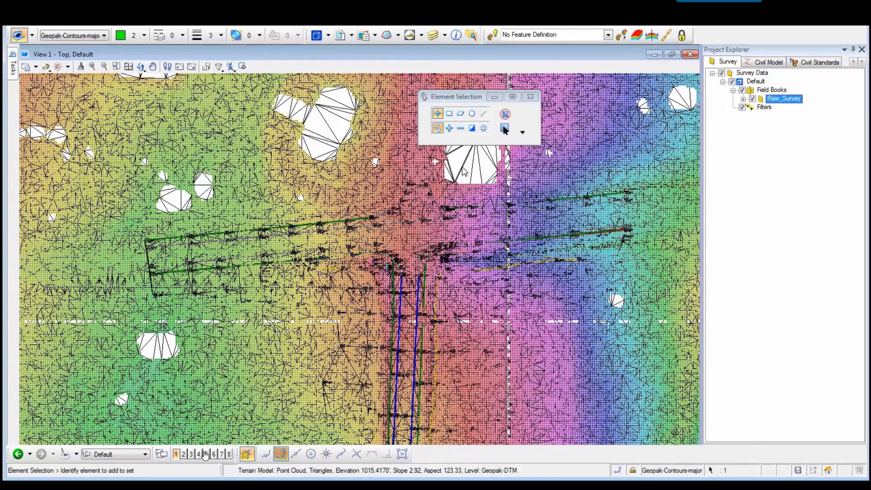
pyautogui.click(463, 167)
pyautogui.click(472, 168)
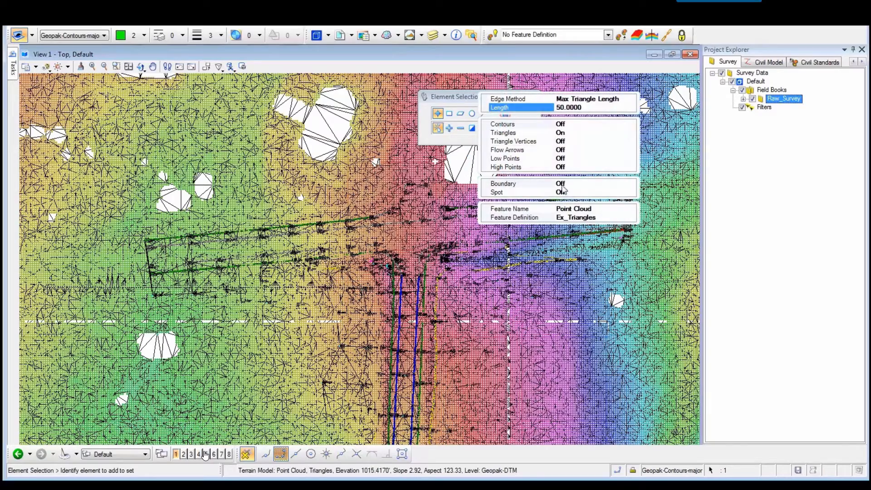
pyautogui.click(613, 216)
pyautogui.click(632, 218)
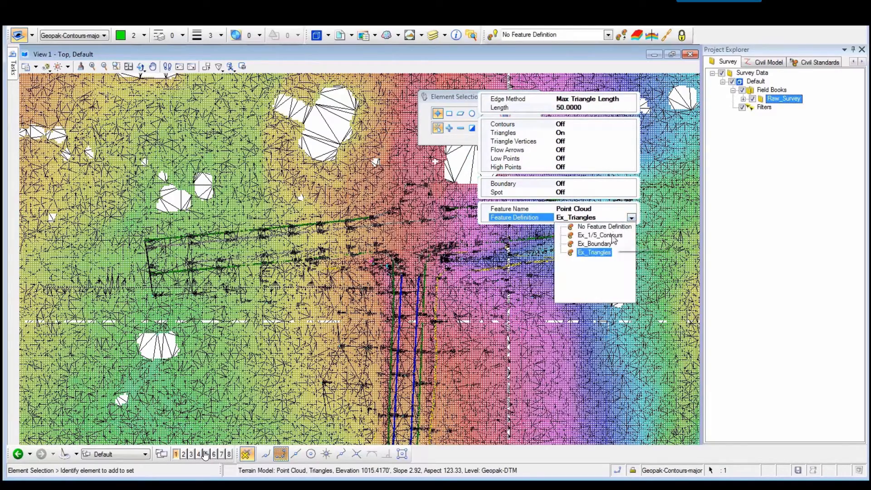
pyautogui.click(604, 252)
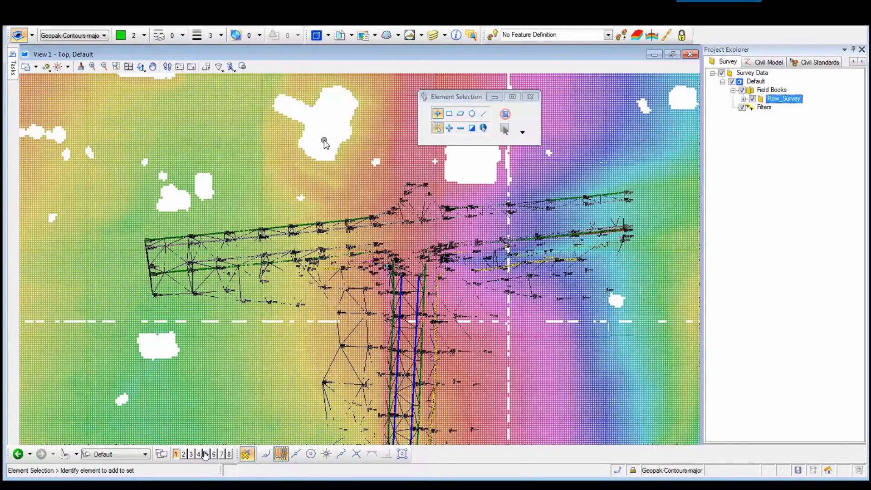
# - Turn off the display of all attached point cloud tiles in View 1
pyautogui.click(387, 35)
pyautogui.moveTo(214, 140); pyautogui.dragTo(222, 233)
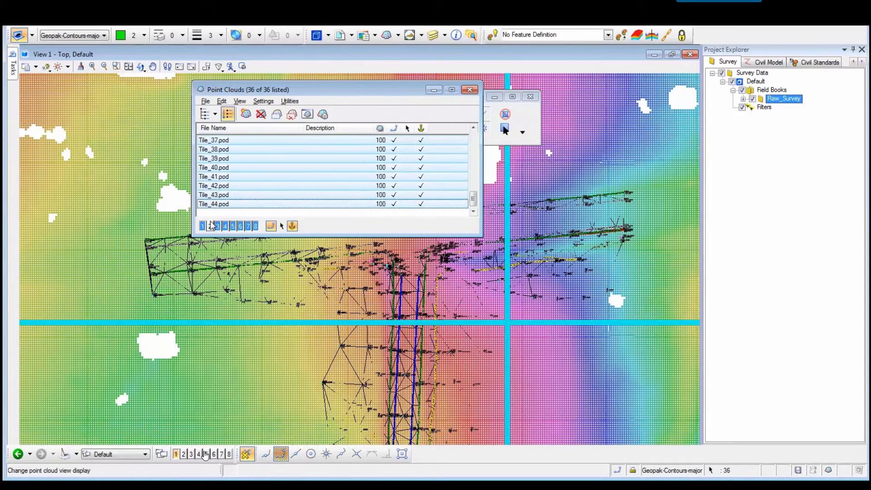
pyautogui.click(203, 226)
pyautogui.click(470, 89)
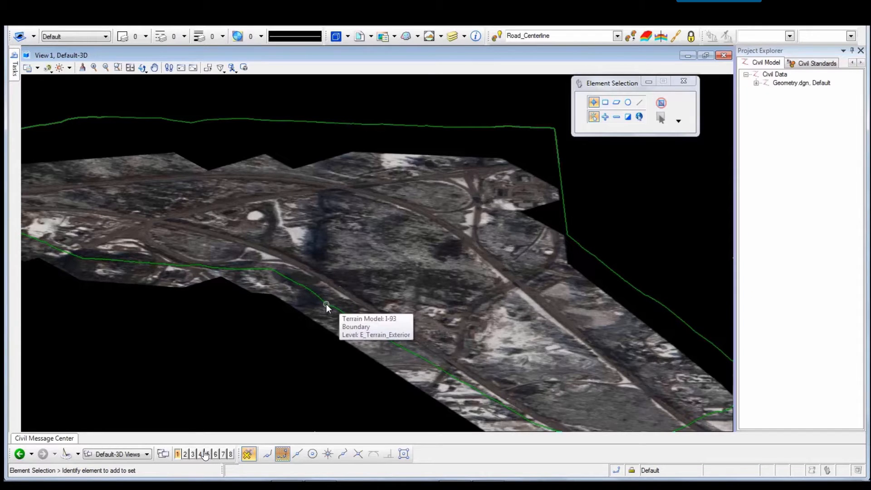
# - Display the triangles of the I-93 terrain model after switching its contours on and off again
pyautogui.click(326, 304)
pyautogui.moveTo(338, 303)
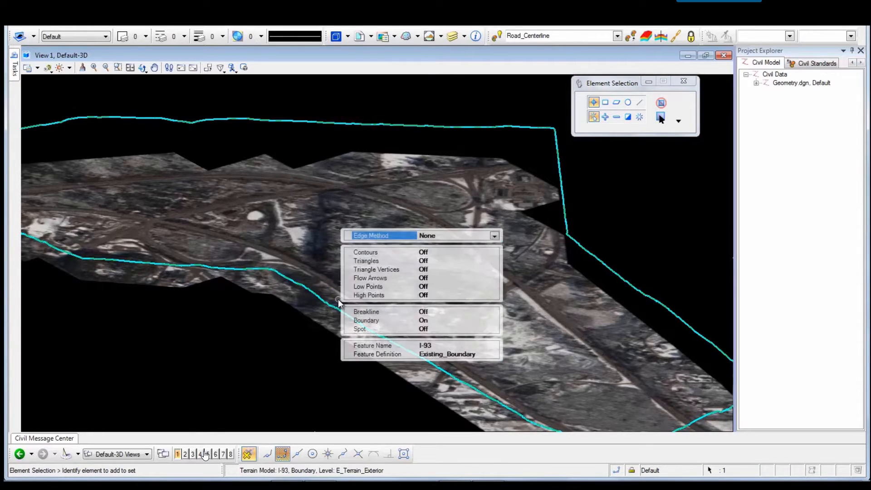
pyautogui.click(437, 255)
pyautogui.click(437, 252)
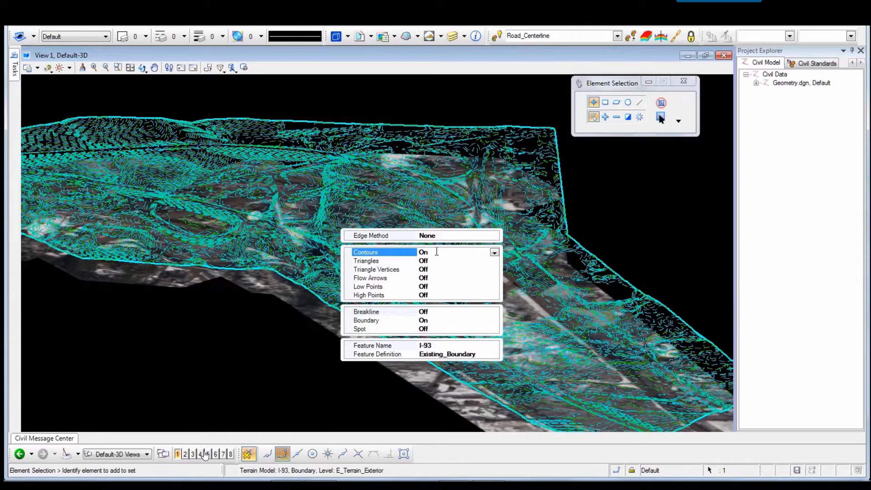
pyautogui.click(437, 251)
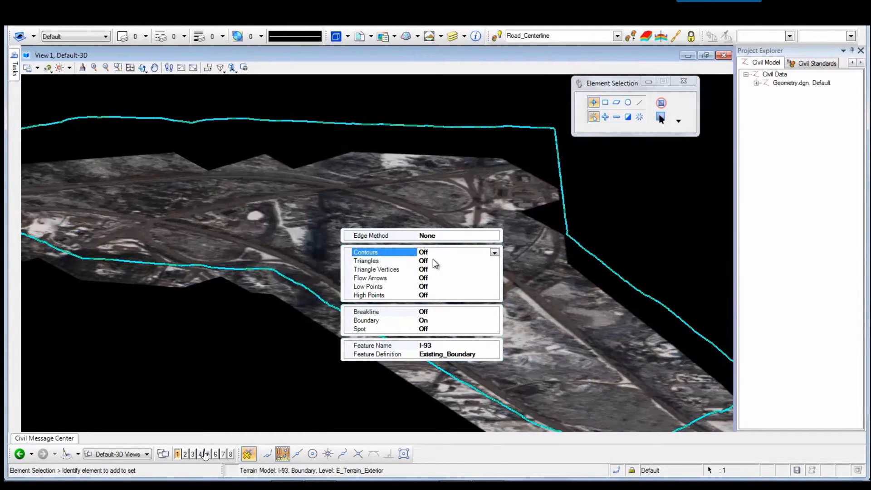
pyautogui.click(435, 262)
pyautogui.click(434, 261)
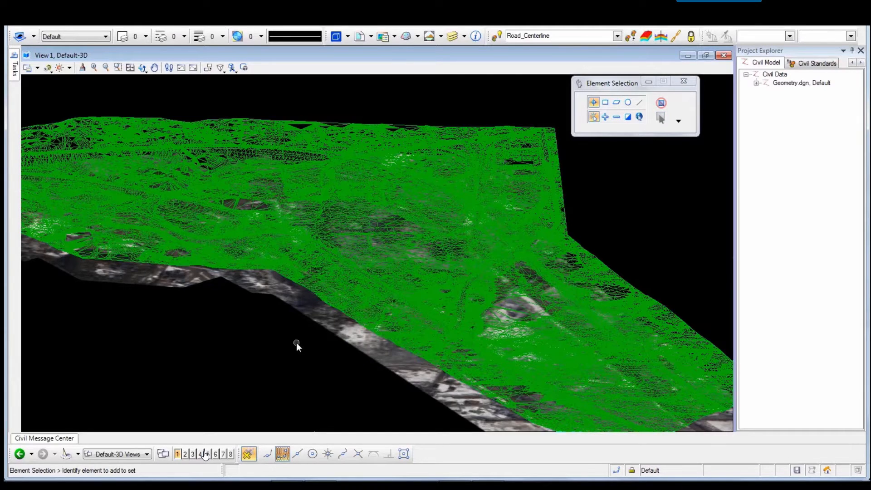
# - Change the display style of the 3D view to Thematic:HillShade
pyautogui.click(47, 68)
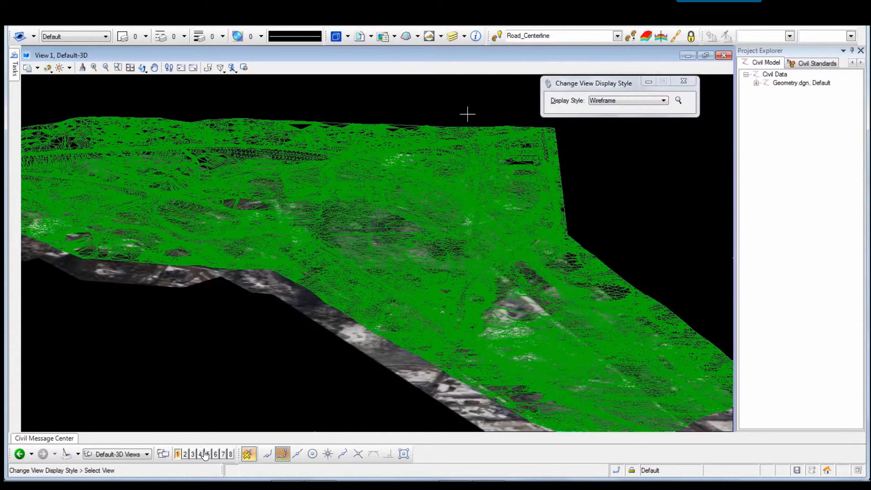
pyautogui.click(601, 101)
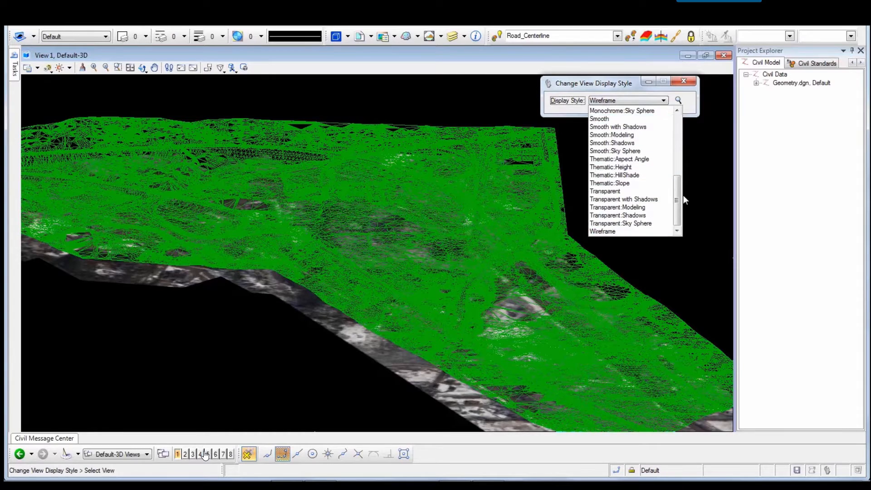
pyautogui.click(658, 176)
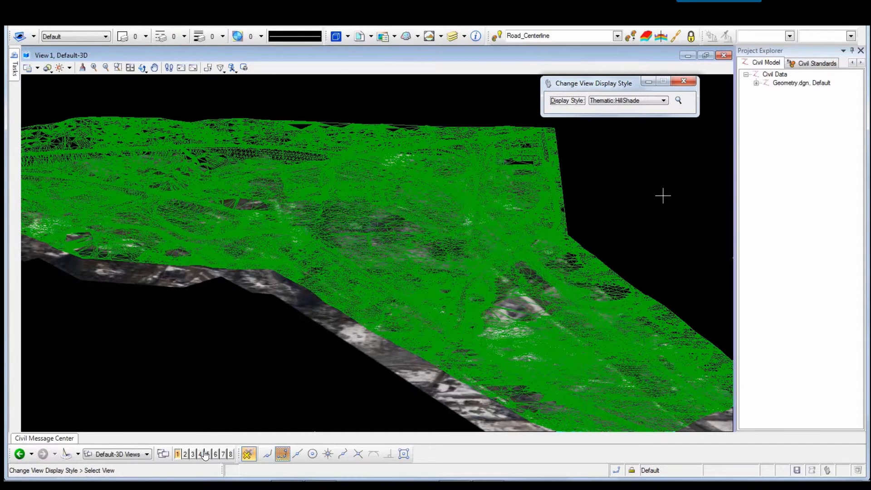
pyautogui.click(663, 196)
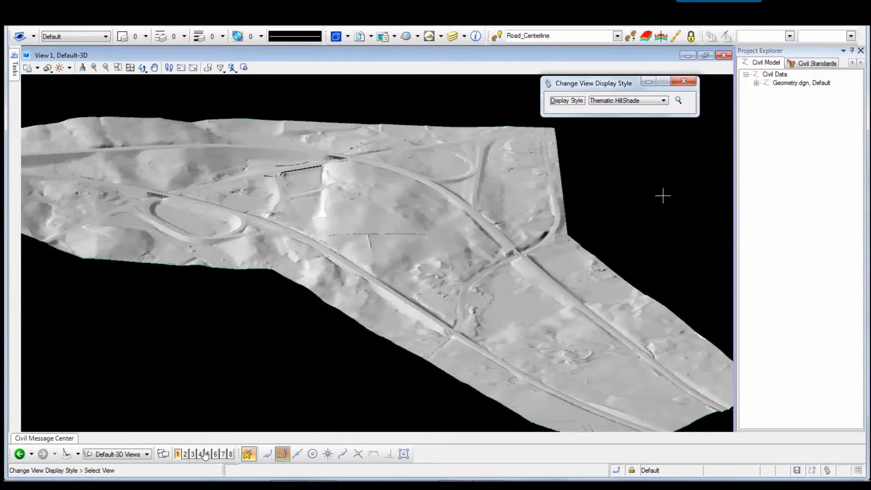
# - Change the display style of the 3D view to Smooth
pyautogui.click(649, 101)
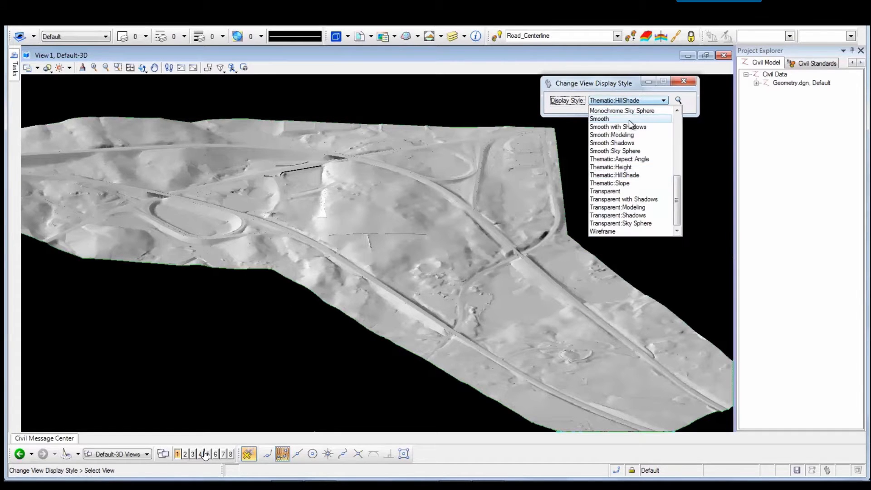
pyautogui.click(614, 119)
pyautogui.click(630, 167)
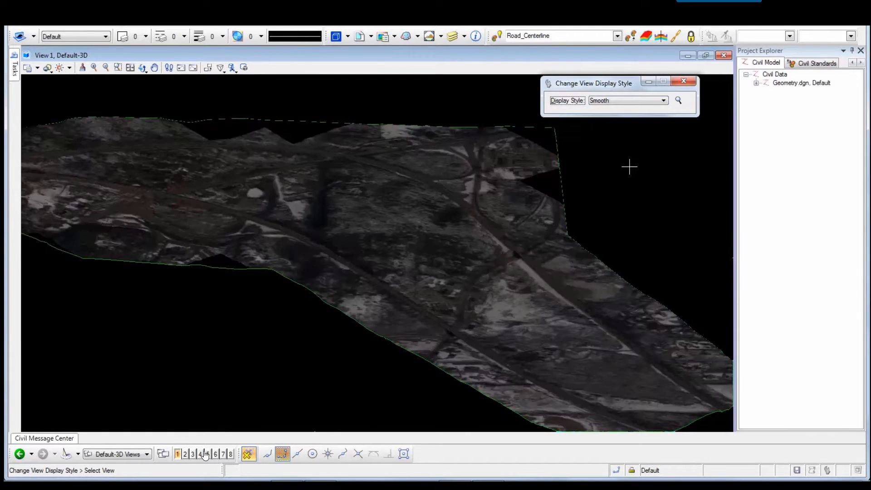
# - Change the display style of the 3D view to Thematic:Height
pyautogui.click(639, 101)
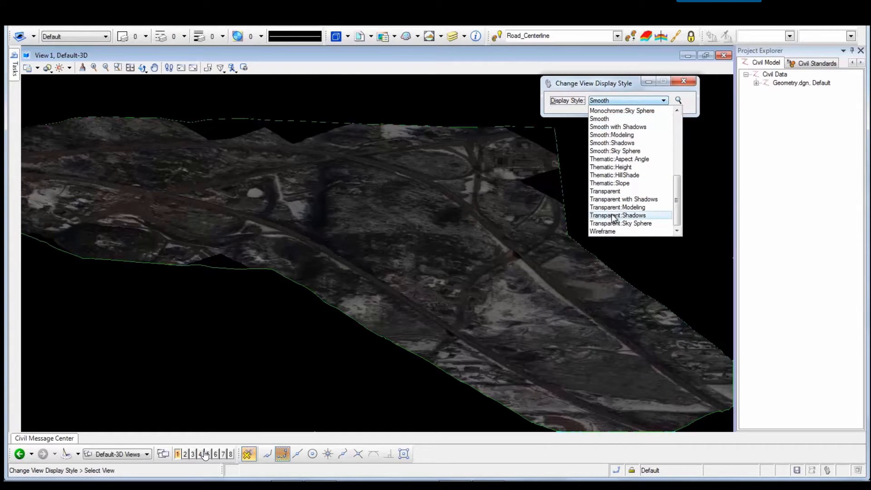
pyautogui.click(624, 167)
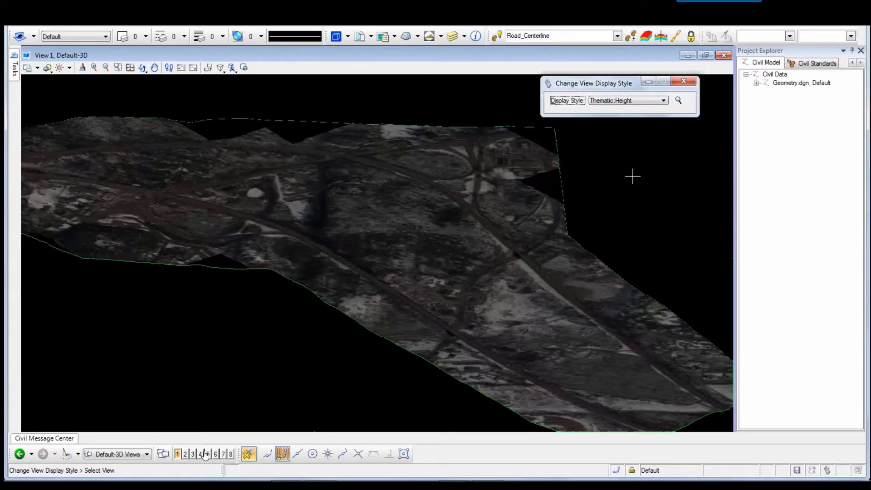
pyautogui.click(632, 176)
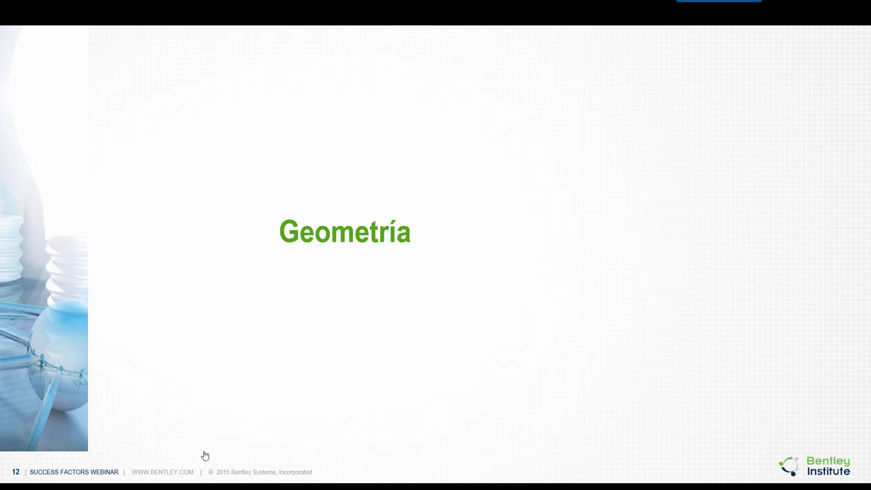
pyautogui.press('Right')
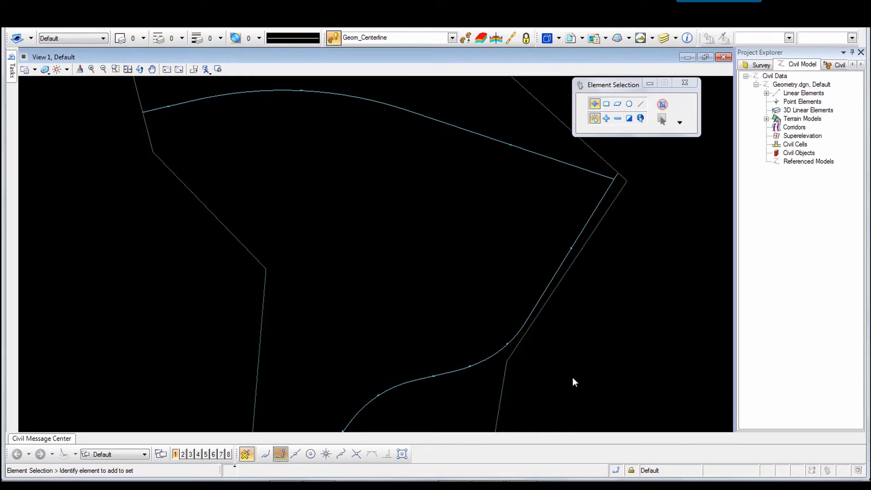
pyautogui.click(573, 377)
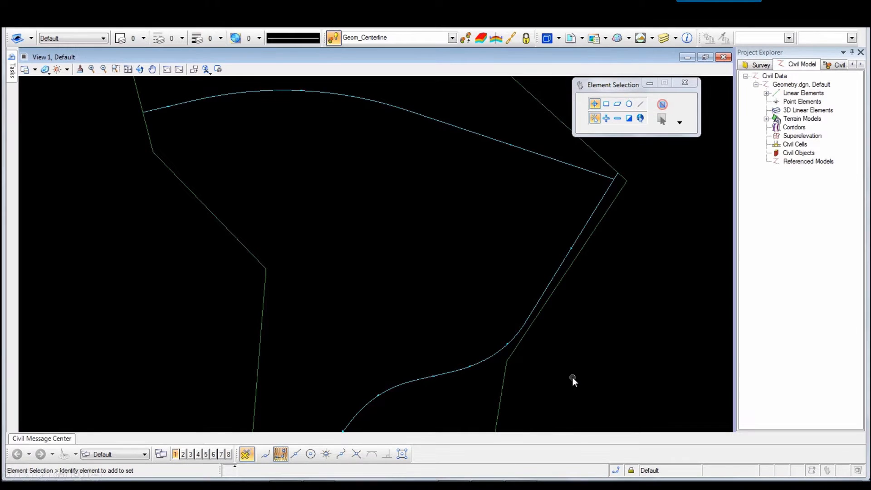
# - Choose the 2Lane 8%Super 40MPH horizontal design standard from the AASHTO 2011 library and Passing Sight Distance as the vertical standard
pyautogui.click(789, 38)
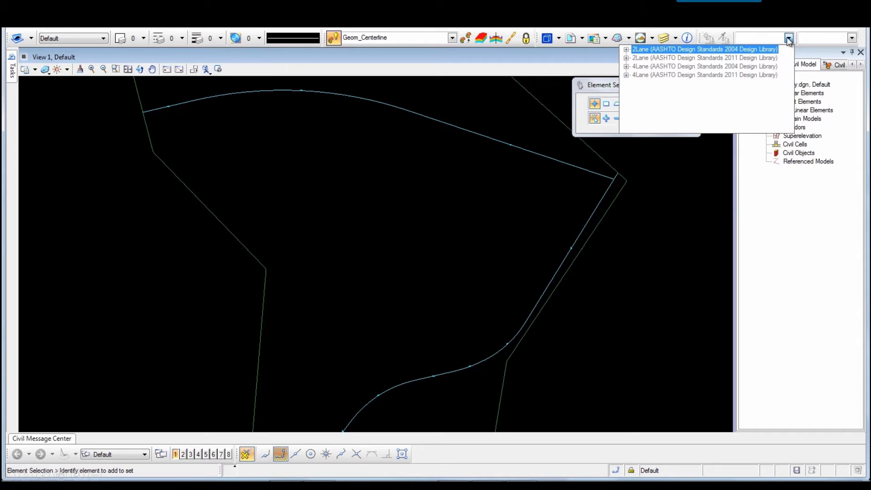
pyautogui.click(626, 58)
pyautogui.click(637, 83)
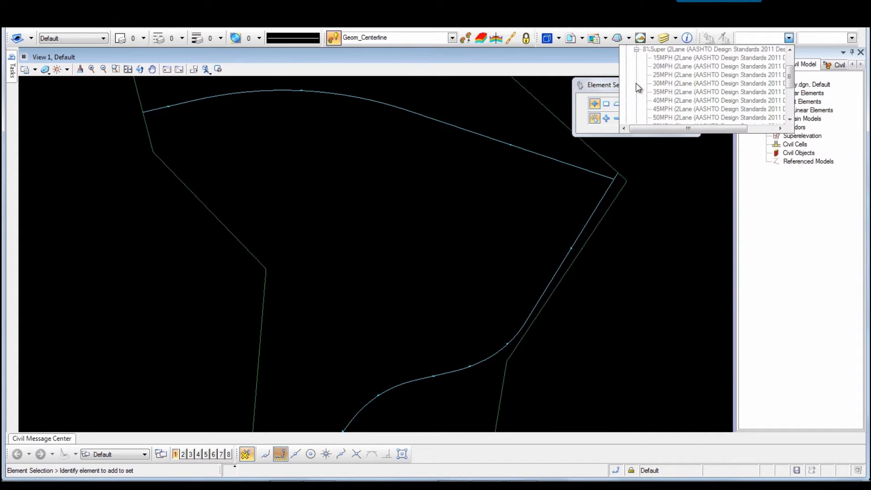
pyautogui.click(665, 108)
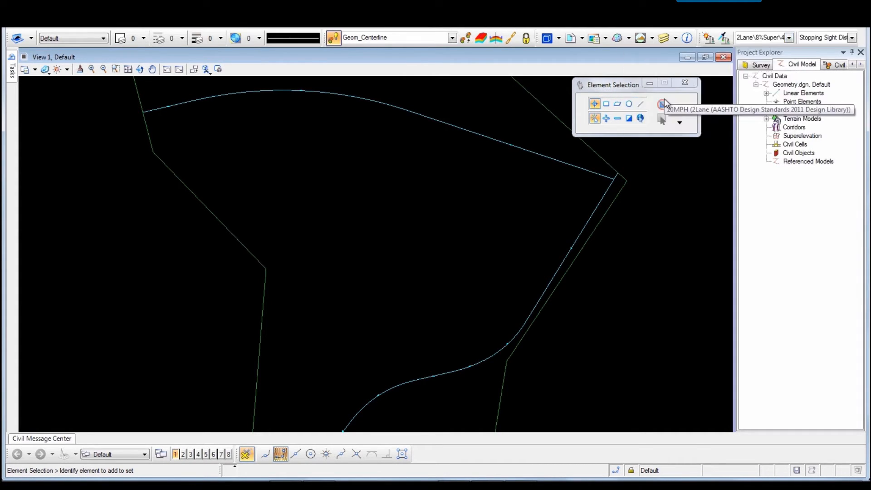
pyautogui.click(853, 38)
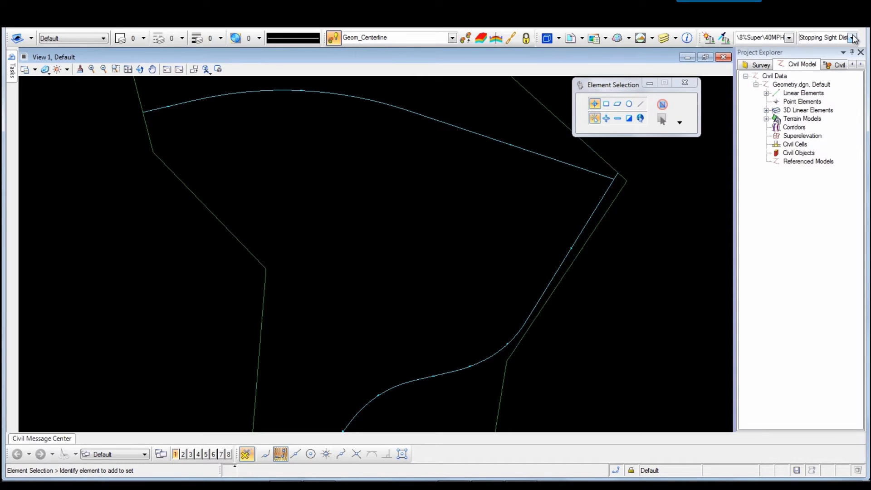
pyautogui.click(852, 38)
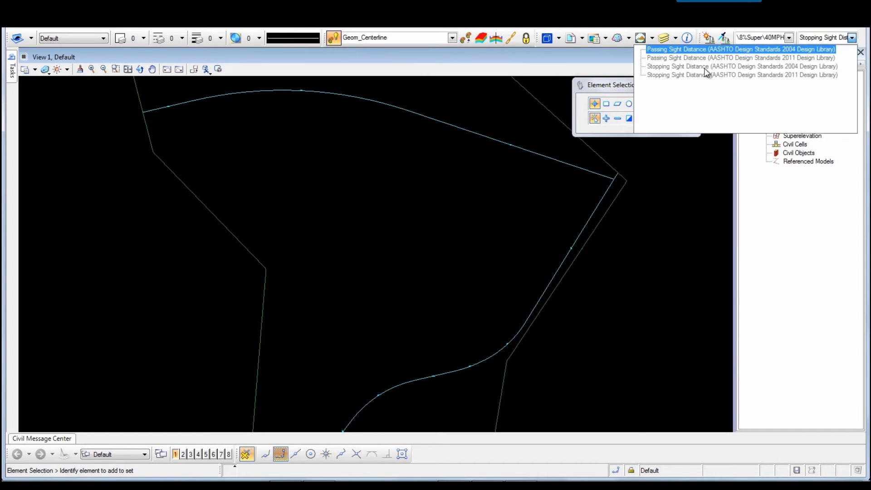
pyautogui.click(671, 49)
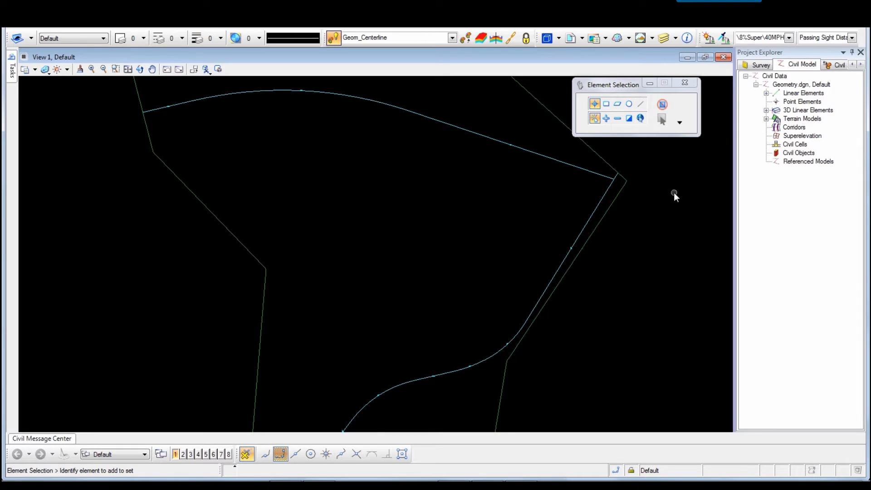
# - With design standards active, draw a centerline by PI with a 965 radius curve, from the lower existing alignment to the upper one
pyautogui.moveTo(12, 68)
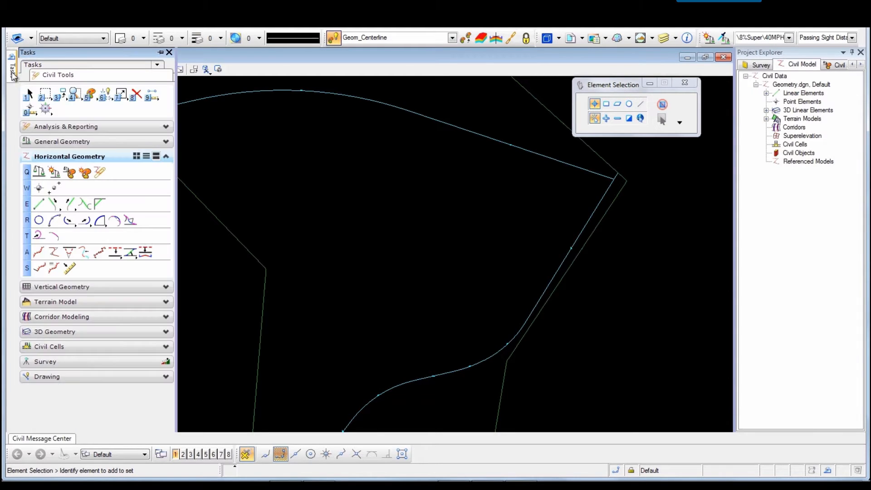
pyautogui.click(54, 253)
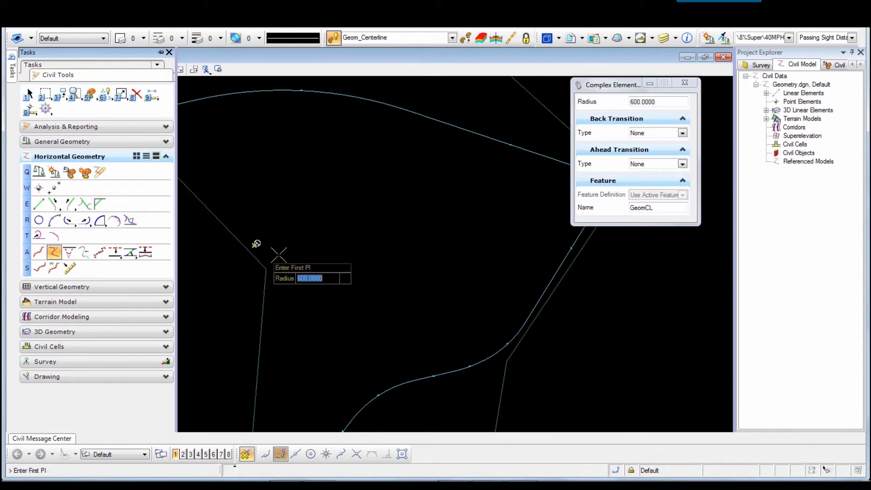
pyautogui.click(724, 39)
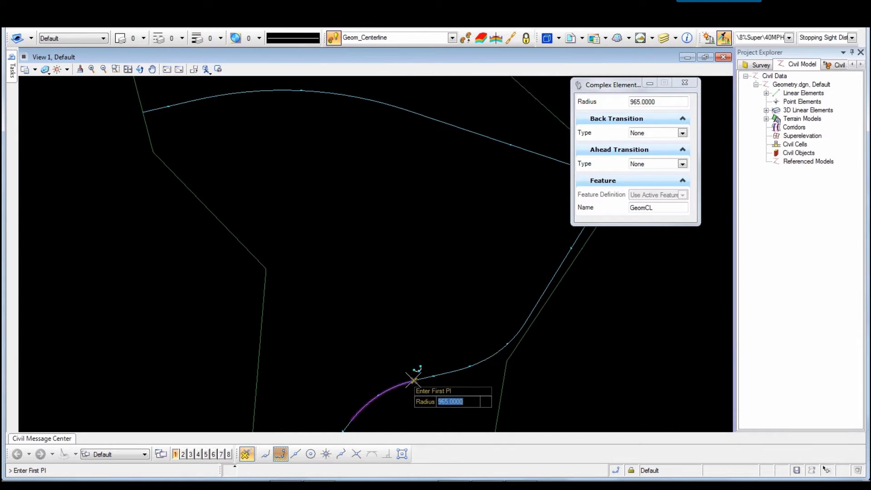
pyautogui.click(412, 377)
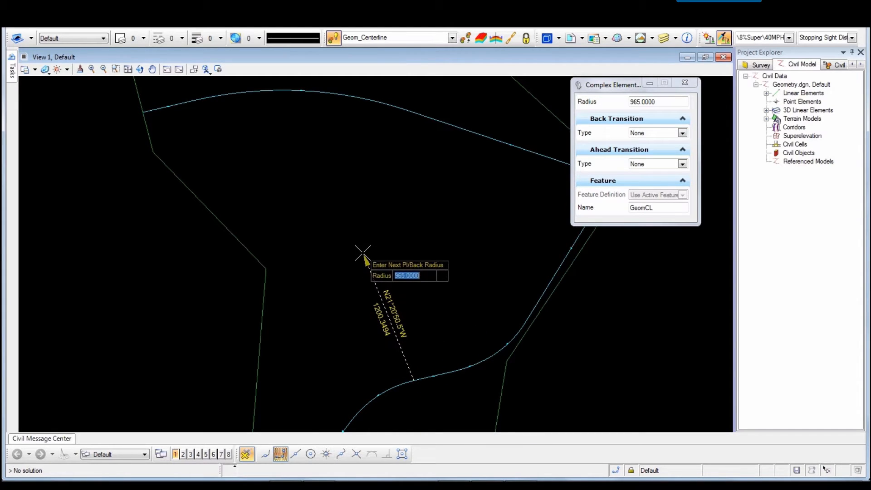
pyautogui.click(364, 256)
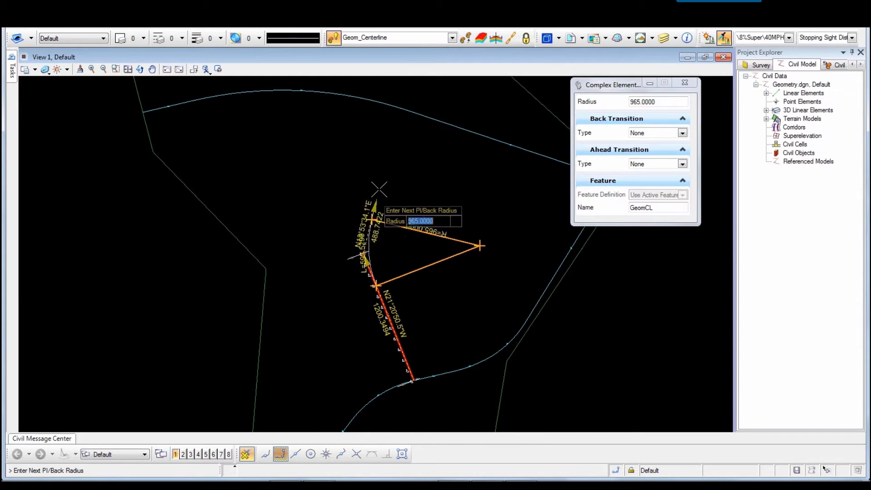
pyautogui.rightClick(407, 110)
pyautogui.scroll(5, 418, 194)
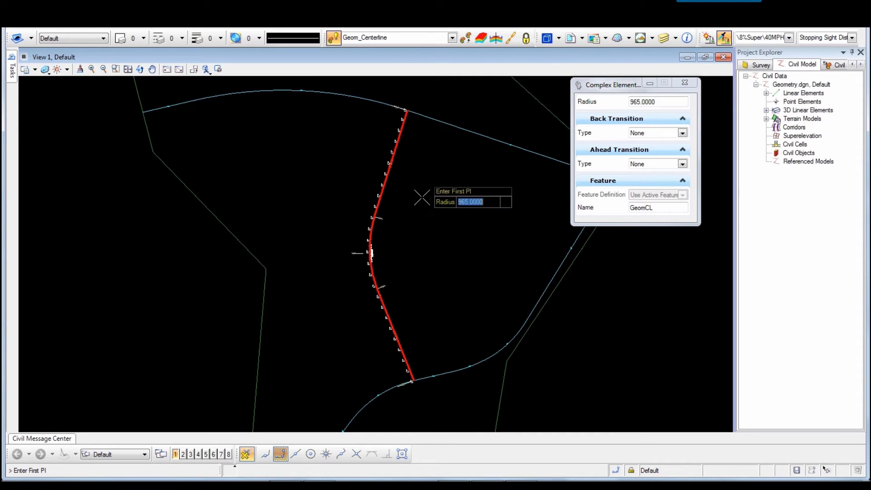
pyautogui.rightClick(381, 255)
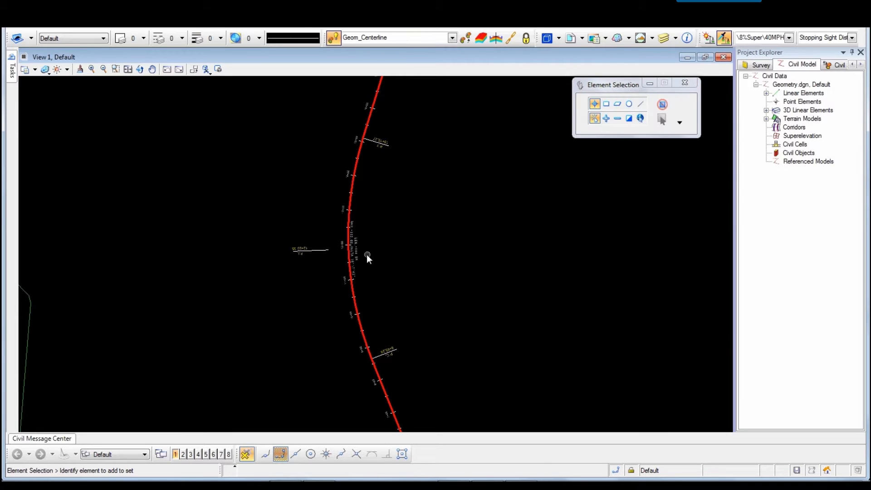
# - Select the new centerline and move its PI slightly farther away from the curve's center
pyautogui.click(347, 254)
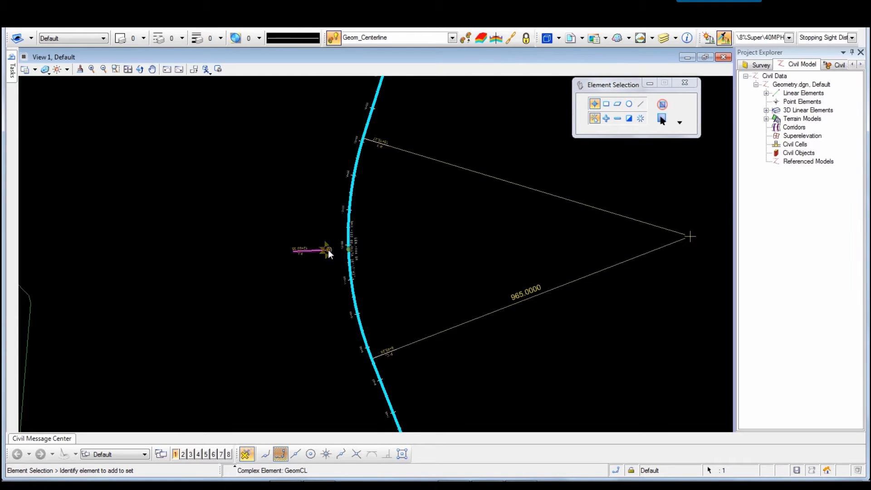
pyautogui.click(328, 249)
pyautogui.click(282, 246)
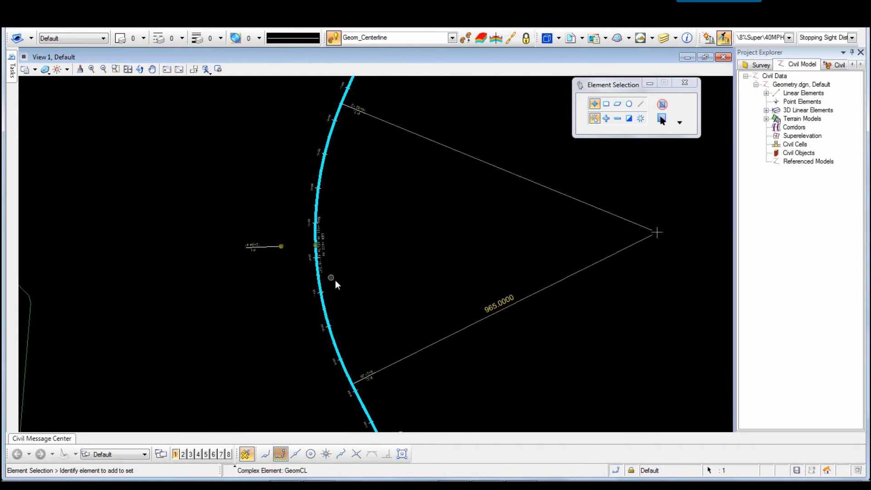
# - Set the new centerline's curve radius to 500 and inspect the design standard marker on the curve
pyautogui.click(489, 310)
pyautogui.write('5')
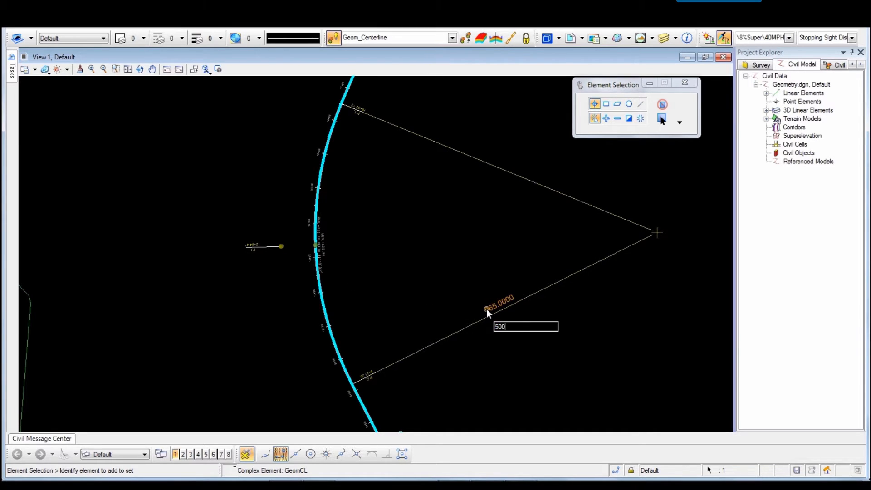
pyautogui.write('00')
pyautogui.press('Return')
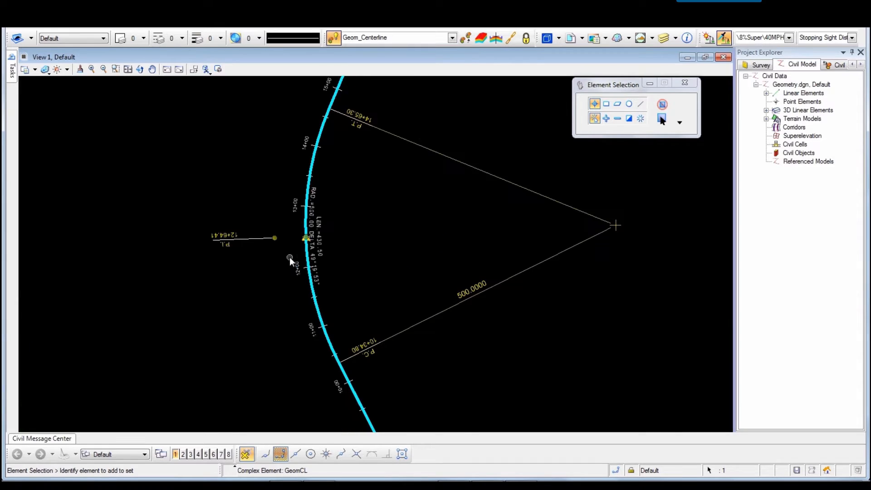
pyautogui.scroll(2, 289, 258)
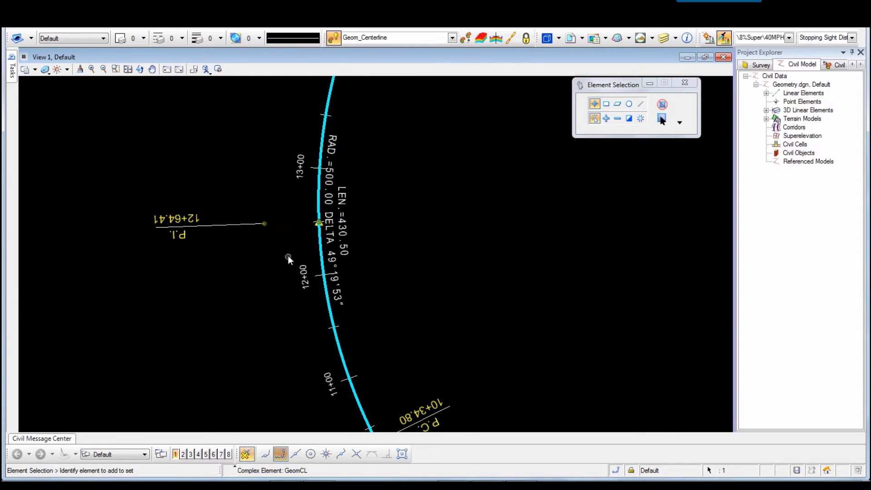
pyautogui.click(316, 227)
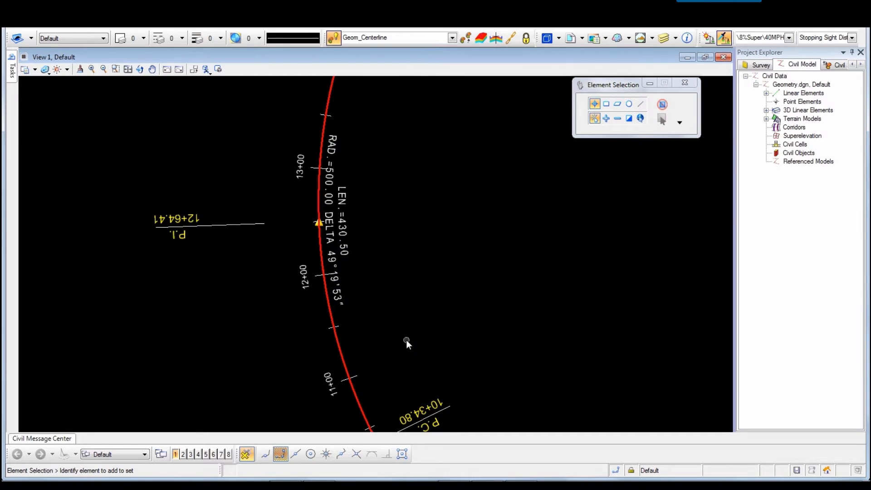
# - Set the new centerline's curve radius to 1000 and deselect the alignment
pyautogui.scroll(-6, 407, 340)
pyautogui.moveTo(405, 340); pyautogui.dragTo(327, 263, button='middle')
pyautogui.scroll(3, 328, 280)
pyautogui.click(297, 284)
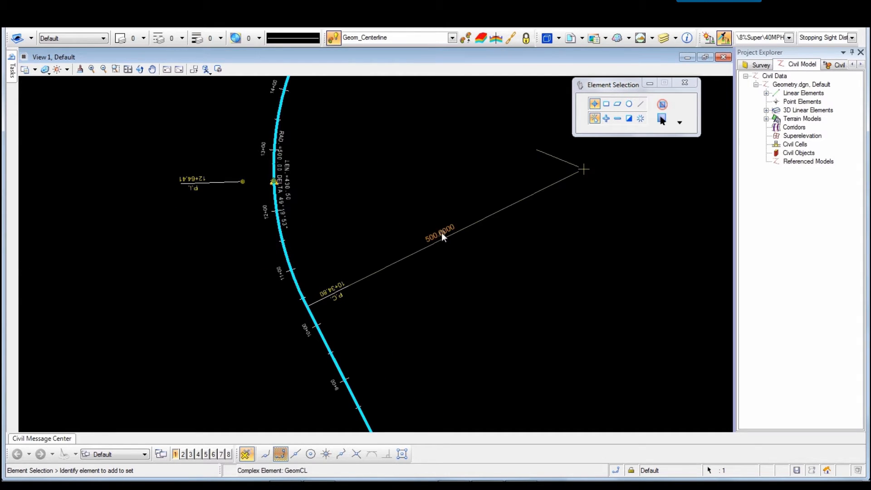
pyautogui.click(439, 232)
pyautogui.write('1000')
pyautogui.press('Return')
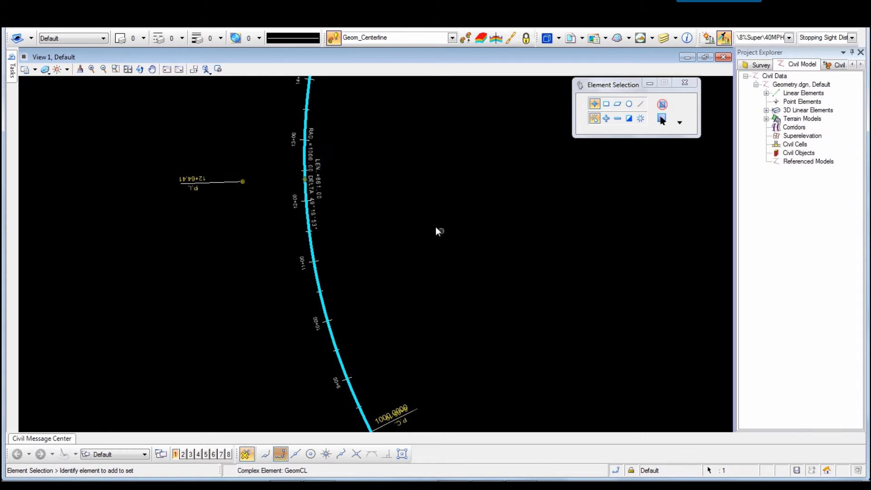
pyautogui.click(428, 218)
# - Draw a side road centerline 500 long, perpendicular to the main centerline, starting near station 7+00 and heading northeast
pyautogui.scroll(-3, 463, 228)
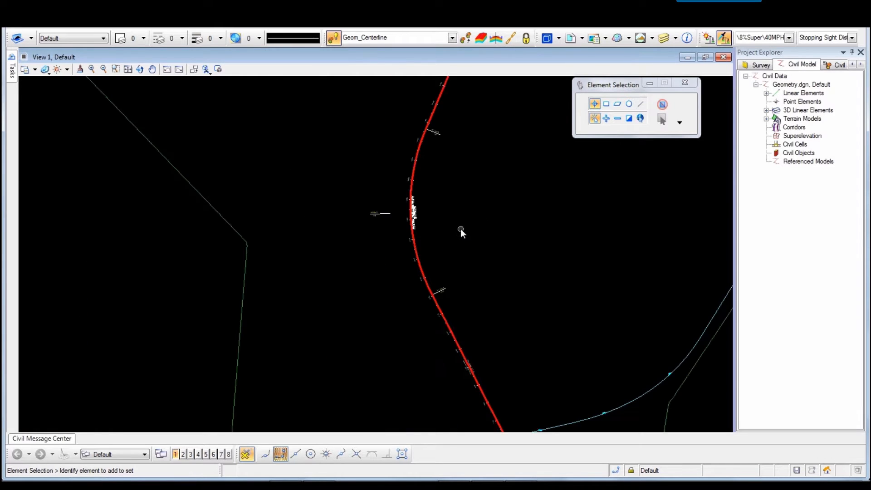
pyautogui.moveTo(516, 209)
pyautogui.mouseDown(button='middle')
pyautogui.moveTo(366, 237)
pyautogui.moveTo(365, 228)
pyautogui.mouseUp(button='middle')
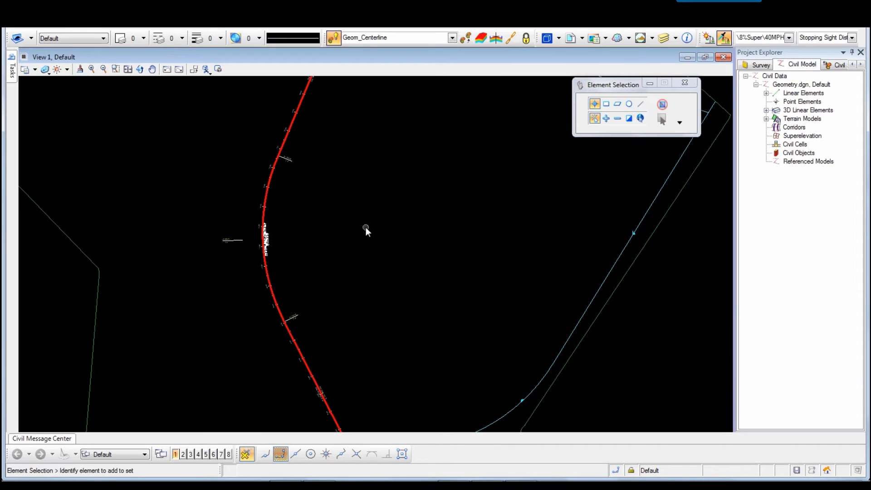
pyautogui.moveTo(358, 408); pyautogui.dragTo(329, 313, button='middle')
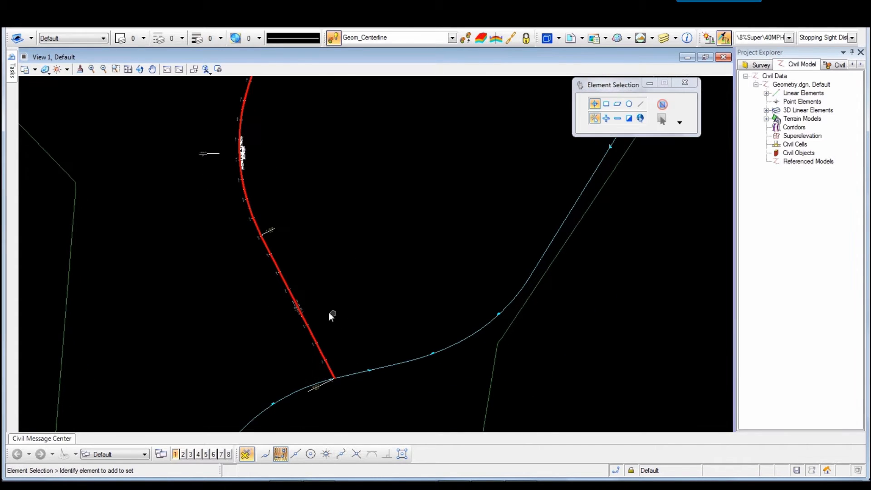
pyautogui.scroll(5, 297, 265)
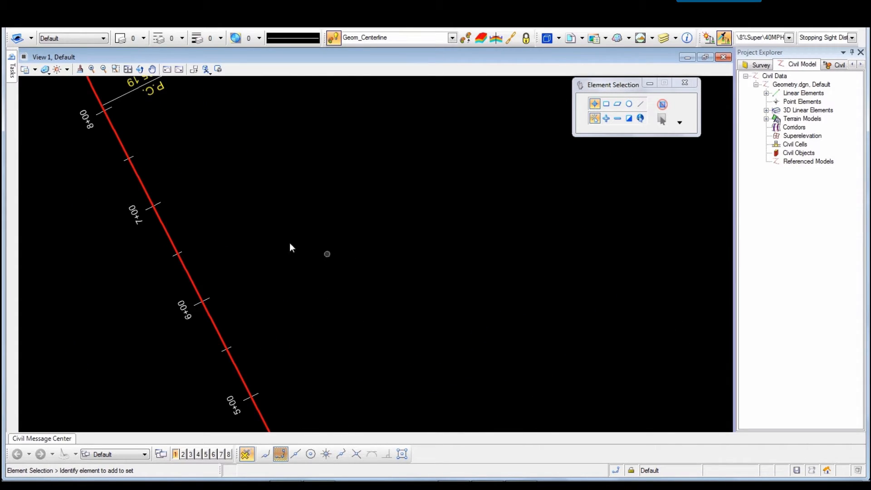
pyautogui.click(12, 67)
pyautogui.click(39, 203)
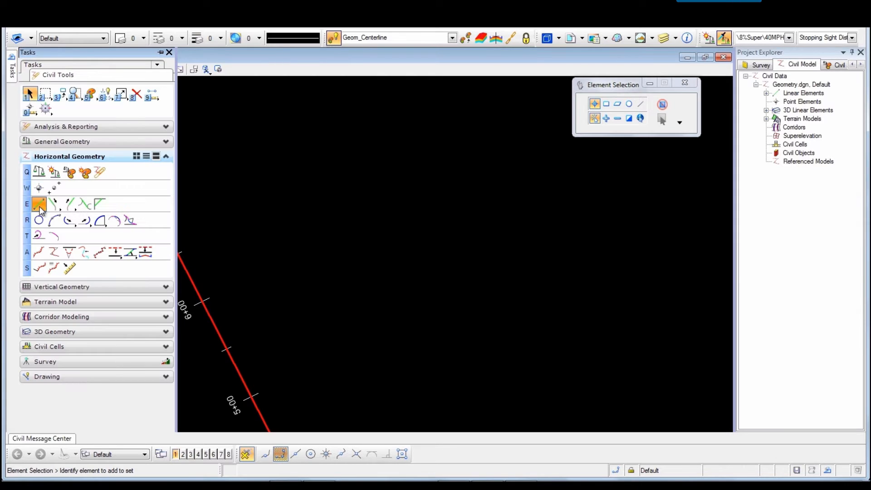
pyautogui.click(387, 453)
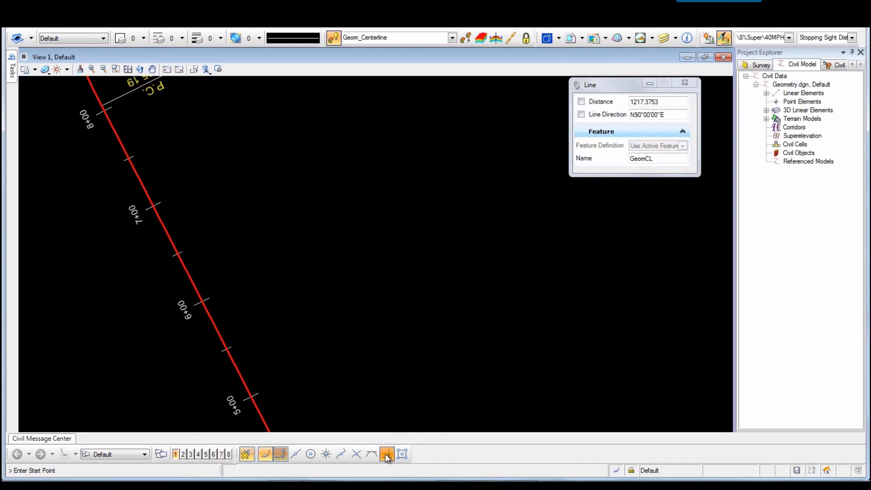
pyautogui.click(159, 218)
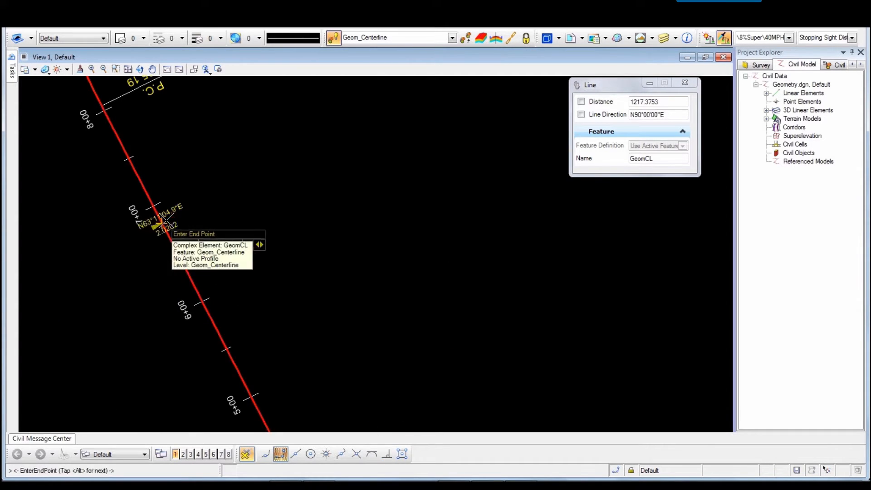
pyautogui.scroll(-3, 425, 110)
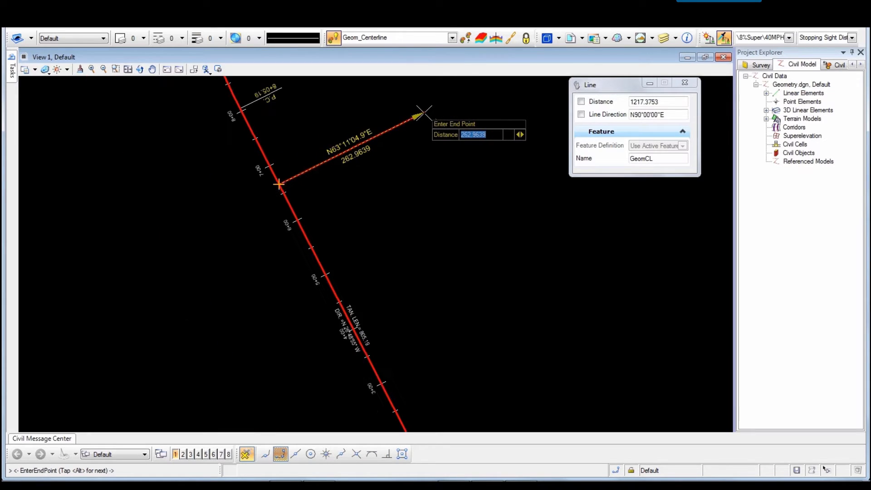
pyautogui.moveTo(434, 121); pyautogui.dragTo(364, 179, button='middle')
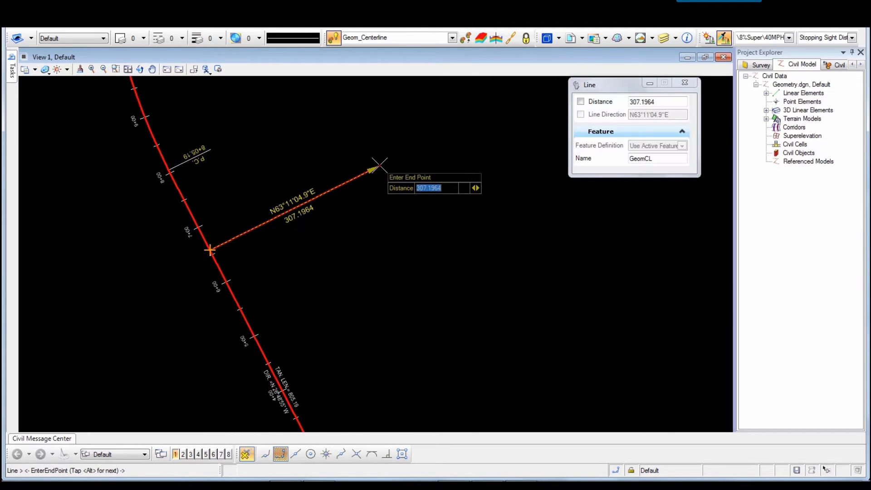
pyautogui.write('500')
pyautogui.click(420, 129)
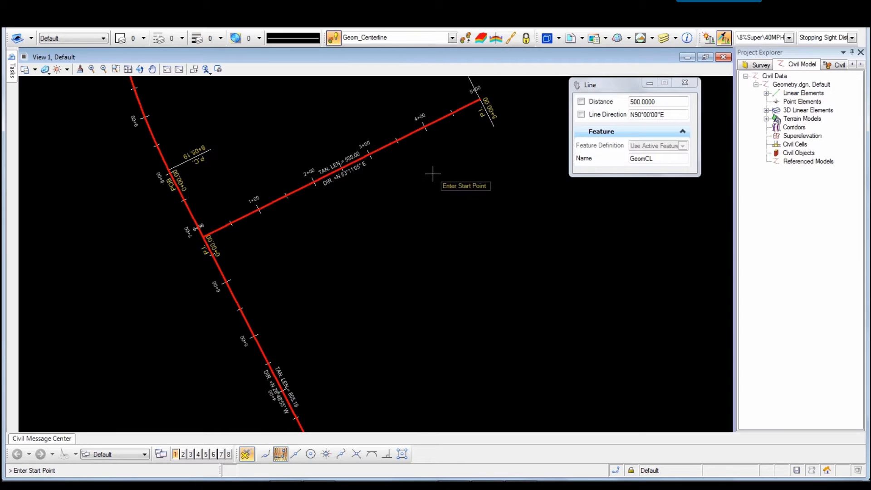
pyautogui.rightClick(433, 174)
# - Set the active feature definition to Road_EdgeOfPavement from the linear Roadway features
pyautogui.click(452, 38)
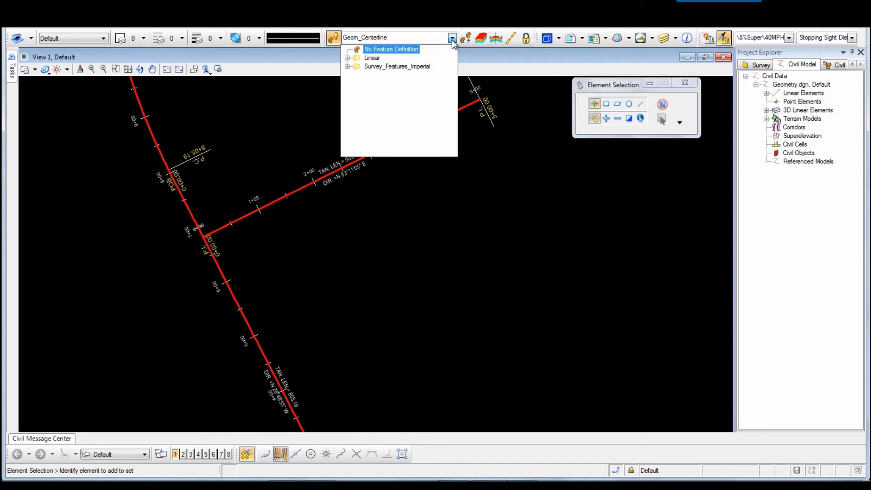
pyautogui.click(347, 58)
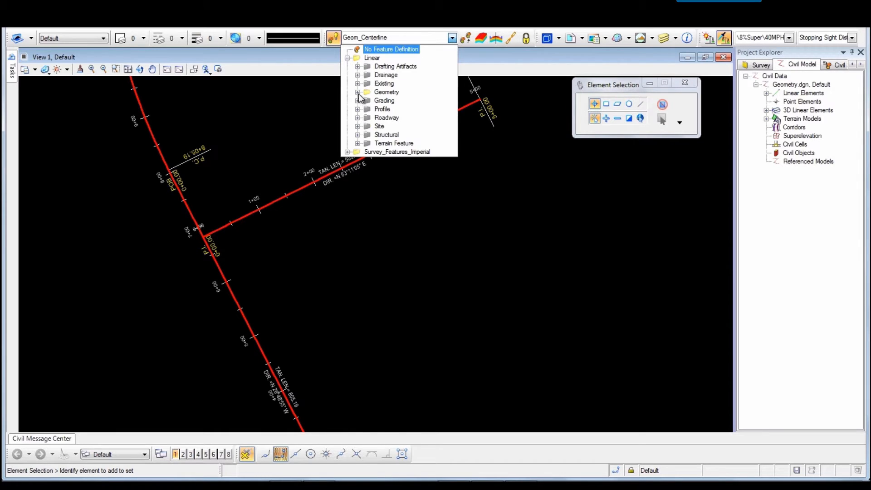
pyautogui.click(358, 118)
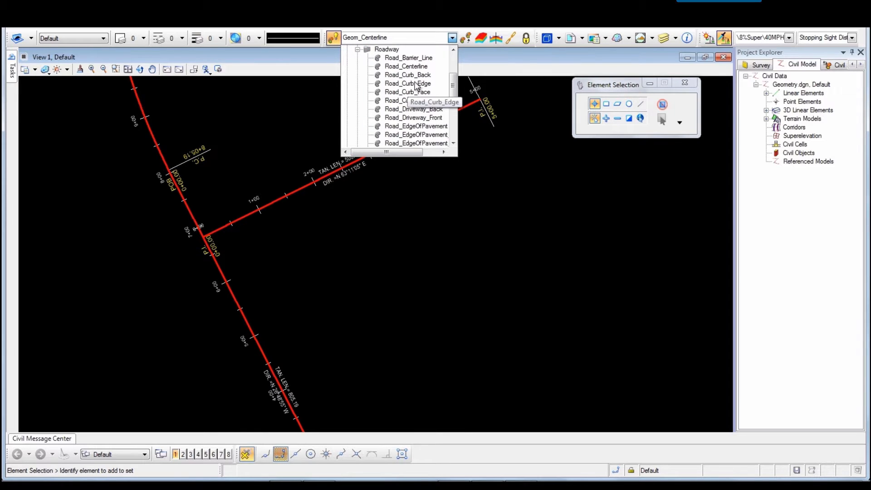
pyautogui.click(429, 127)
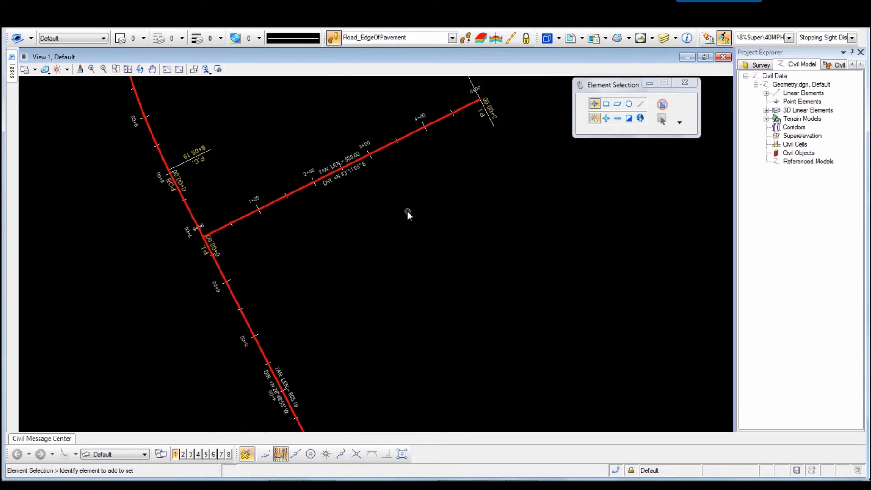
# - Create edges of pavement along the main centerline with a single offset of 12, mirrored to both sides
pyautogui.click(12, 71)
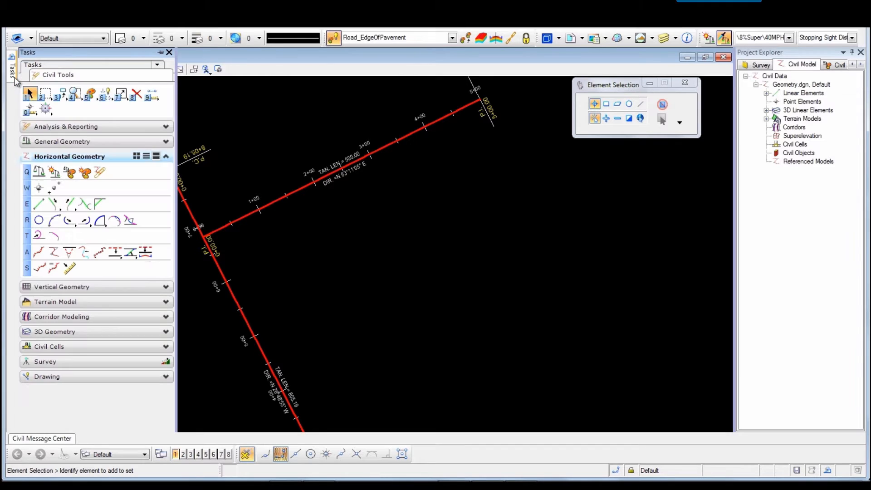
pyautogui.click(115, 255)
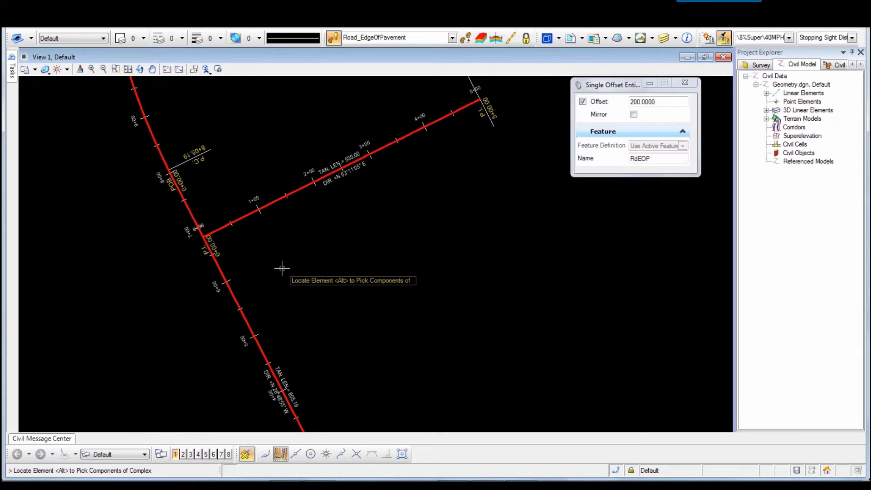
pyautogui.click(233, 294)
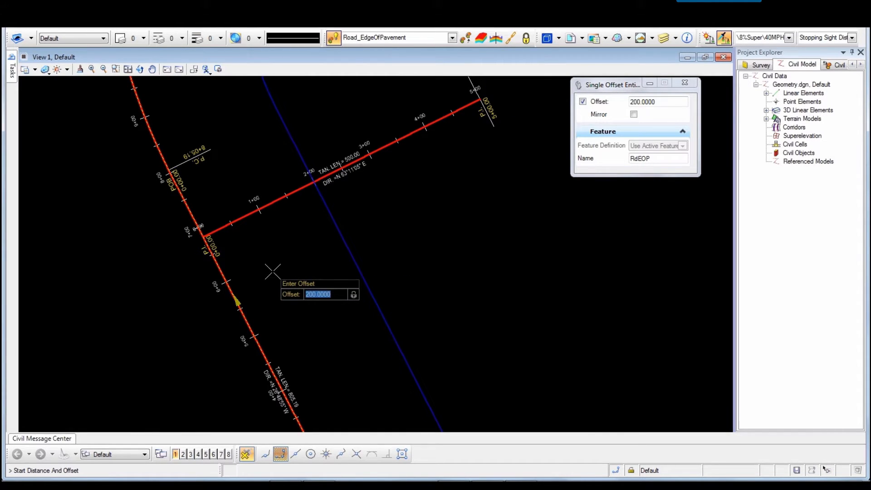
pyautogui.write('12')
pyautogui.press('Return')
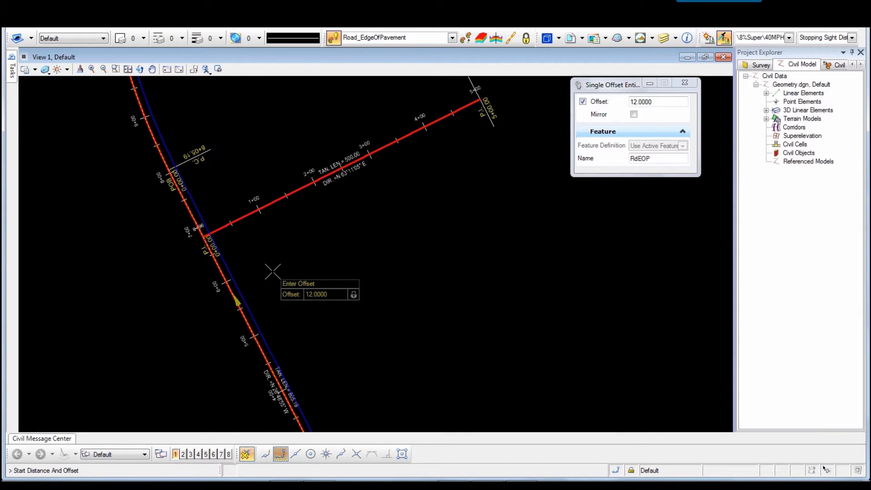
pyautogui.click(245, 268)
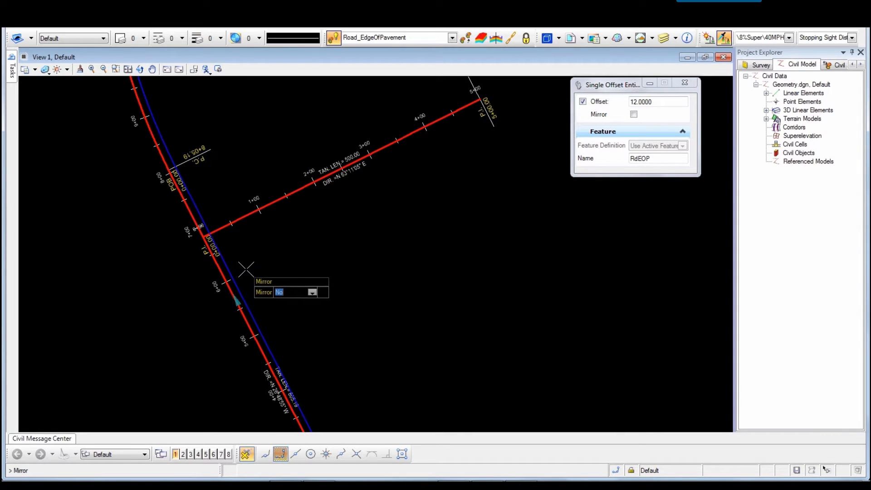
pyautogui.press('Down')
pyautogui.click(246, 270)
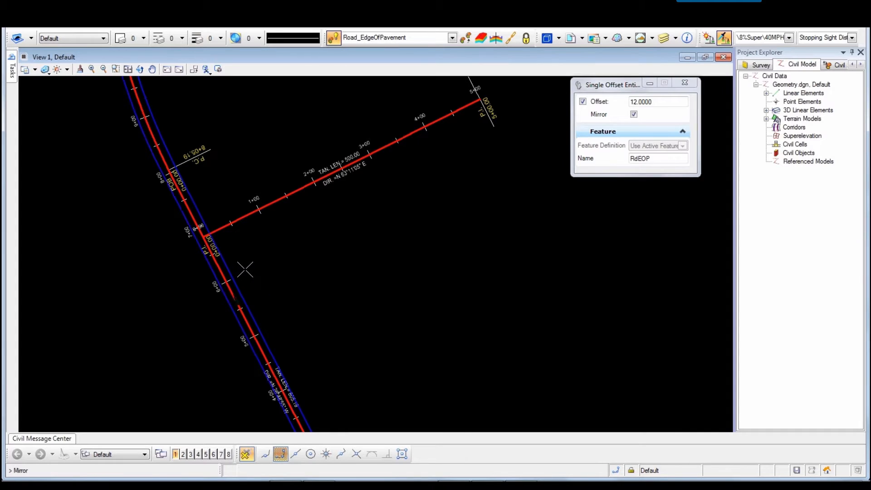
# - Offset the side road centerline by 12 with mirroring to create its edges of pavement on both sides
pyautogui.click(249, 221)
pyautogui.click(266, 247)
pyautogui.click(274, 251)
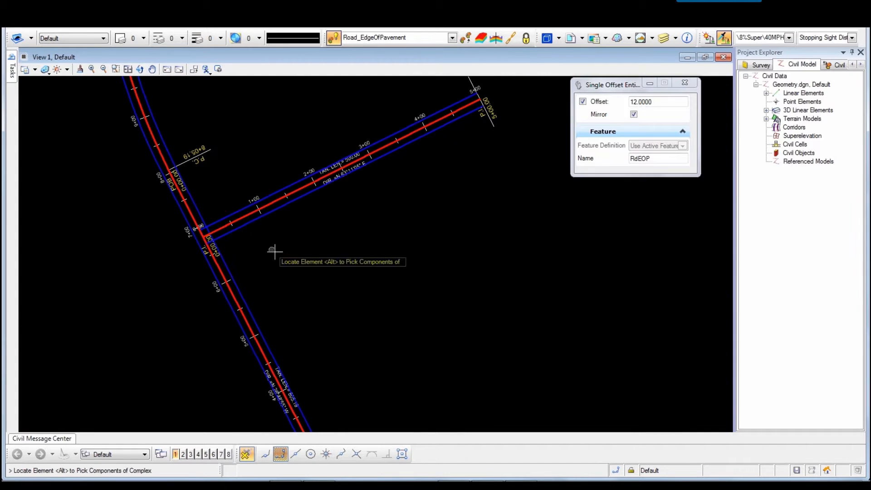
# - Turn off design standards and add a 75 radius simple arc between the pavement edges south of the side road, trimming both
pyautogui.scroll(3, 207, 243)
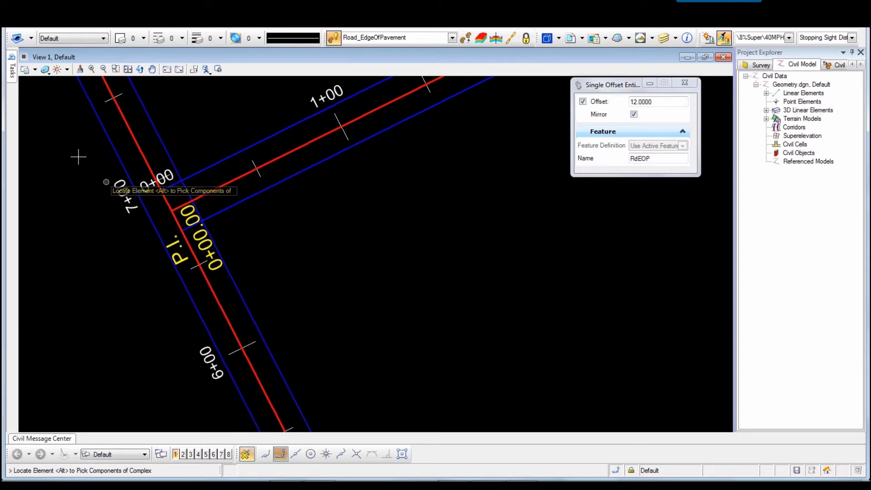
pyautogui.click(12, 68)
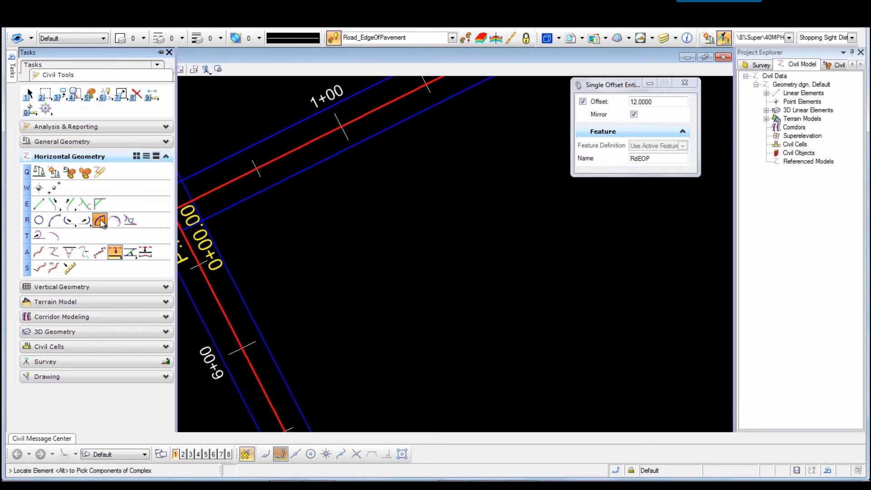
pyautogui.click(100, 221)
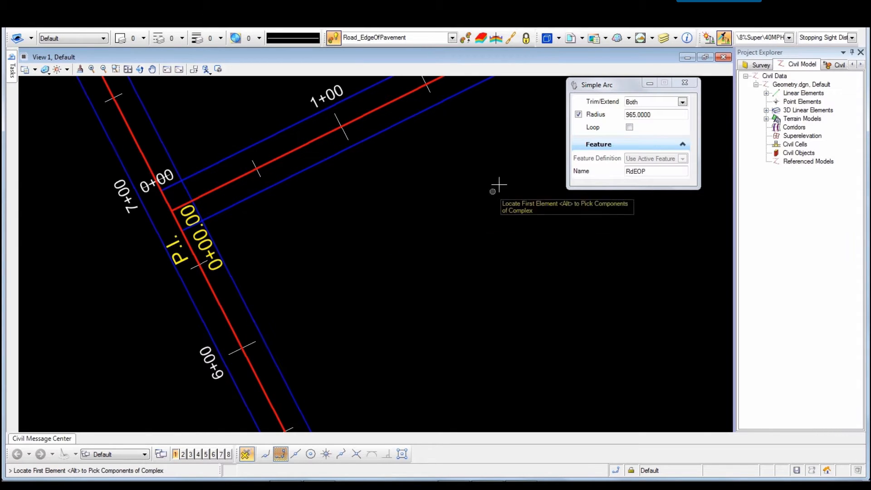
pyautogui.click(724, 38)
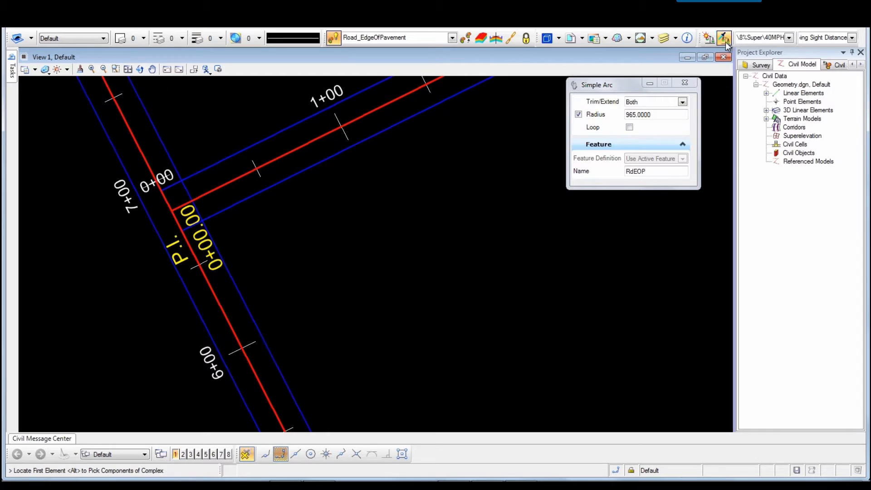
pyautogui.click(238, 281)
pyautogui.click(249, 195)
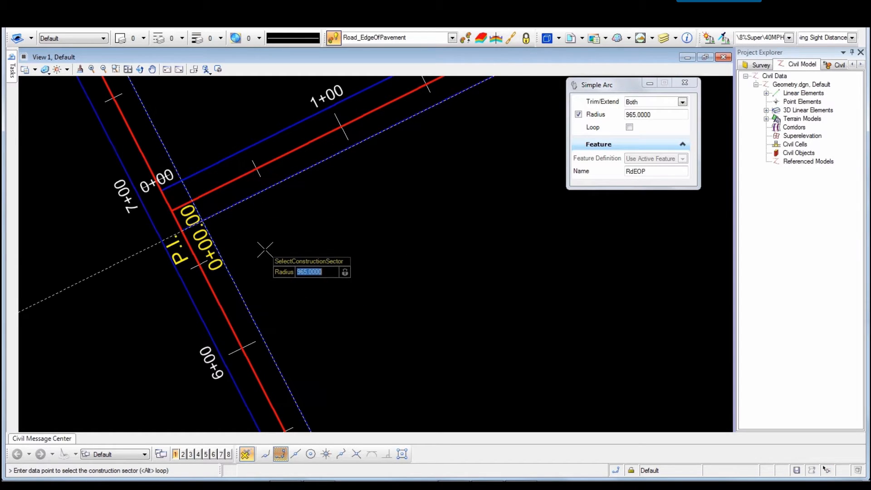
pyautogui.write('75')
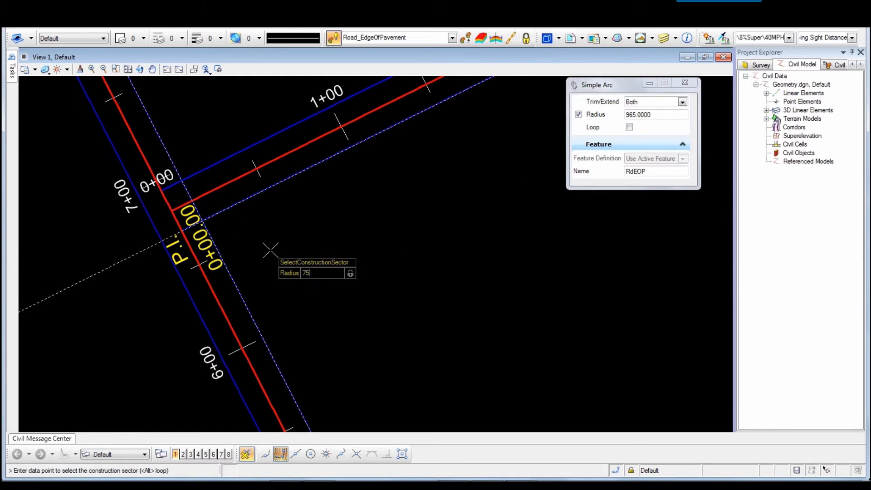
pyautogui.press('Return')
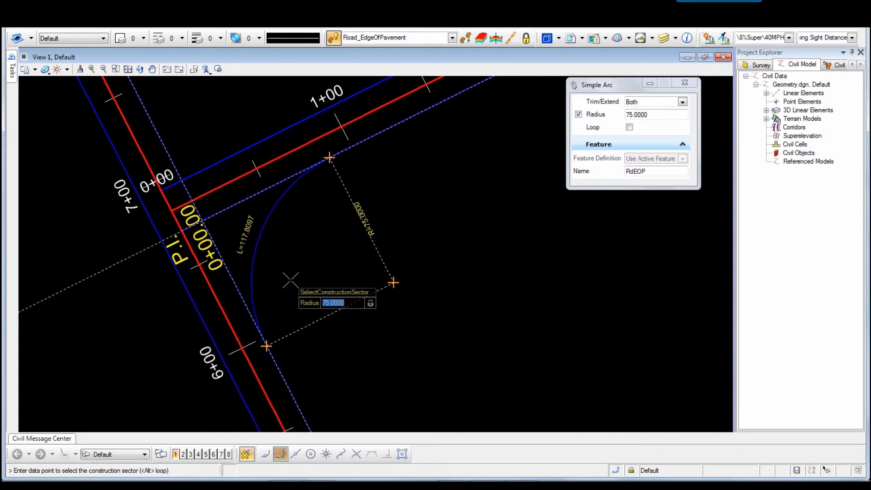
pyautogui.click(291, 286)
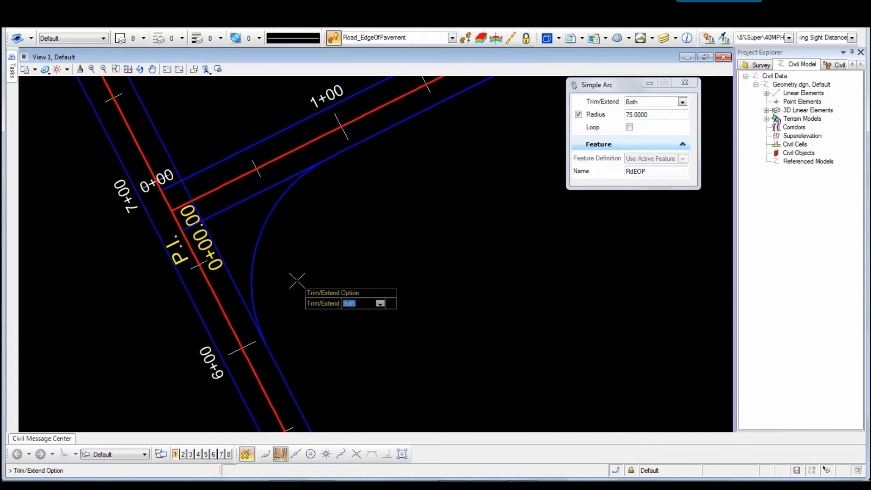
pyautogui.click(296, 281)
# - Add a second 75 radius simple arc between the main road's edge and the side road's northern edge, trimming both
pyautogui.click(198, 214)
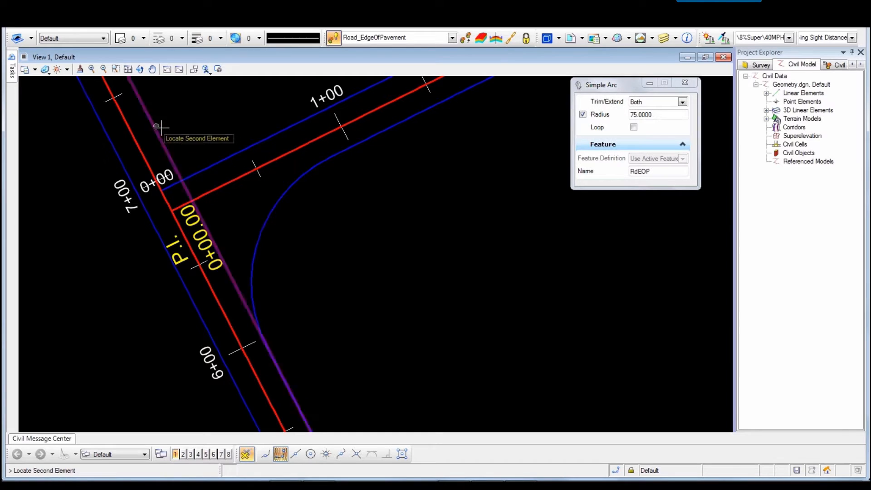
pyautogui.click(241, 148)
pyautogui.press('Return')
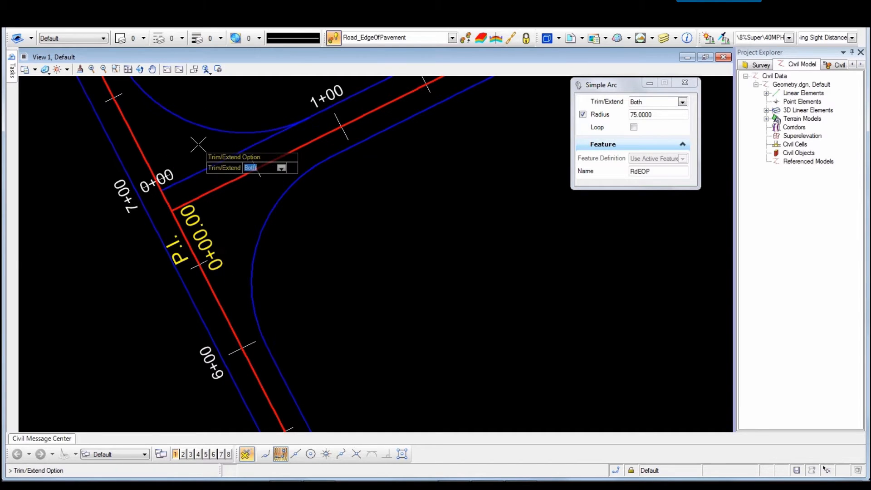
pyautogui.scroll(-3, 204, 150)
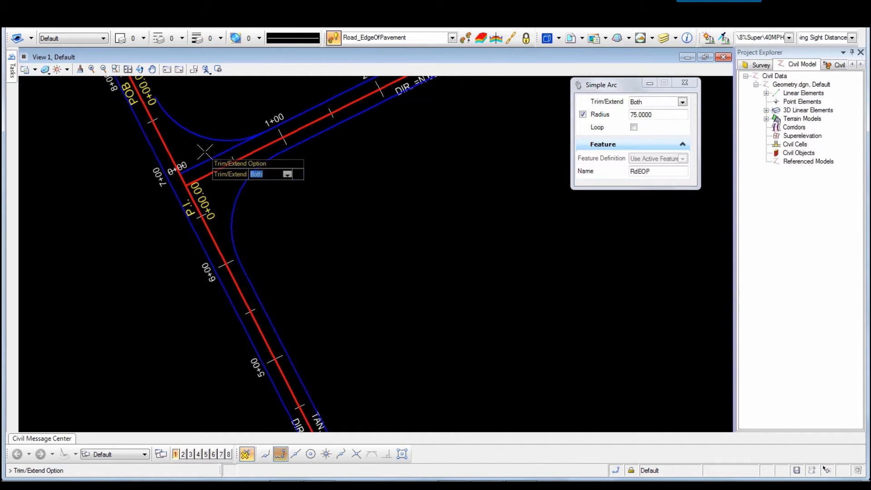
pyautogui.click(300, 237)
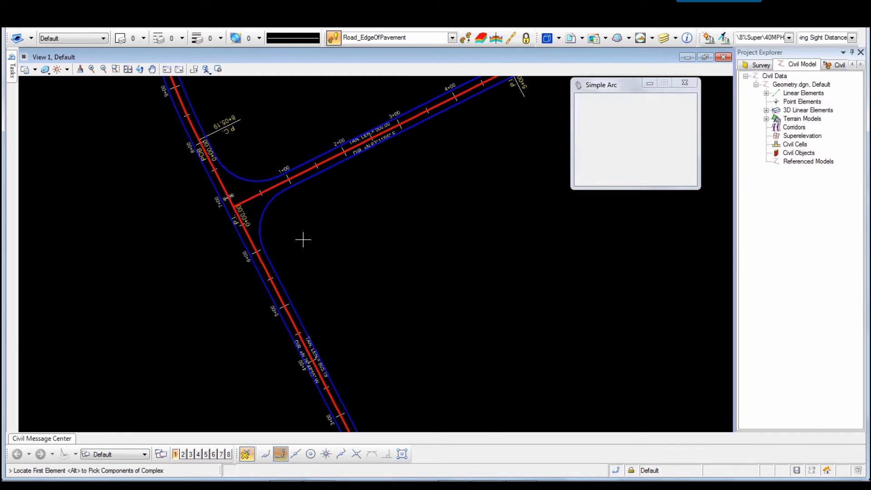
# - Select the side road centerline and shift it south along the main centerline, leaving it about 495.85 long
pyautogui.moveTo(369, 235); pyautogui.dragTo(317, 272, button='middle')
pyautogui.rightClick(366, 244)
pyautogui.rightClick(374, 213)
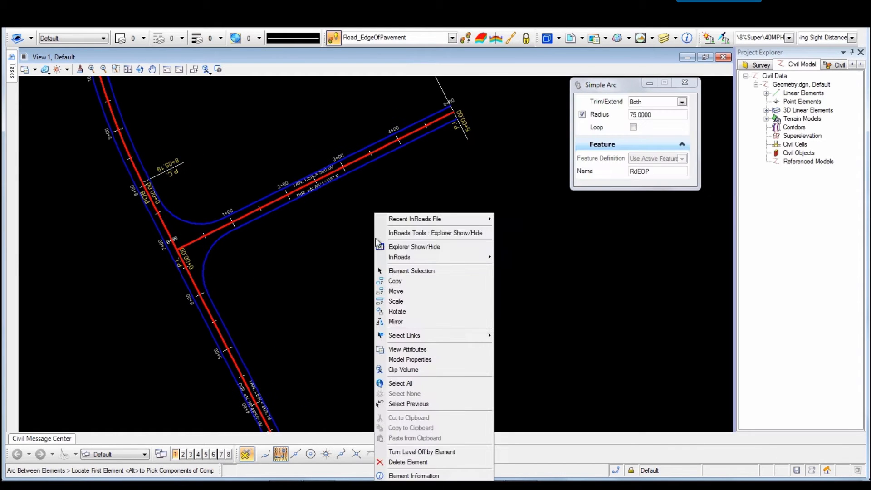
pyautogui.click(394, 270)
pyautogui.click(408, 136)
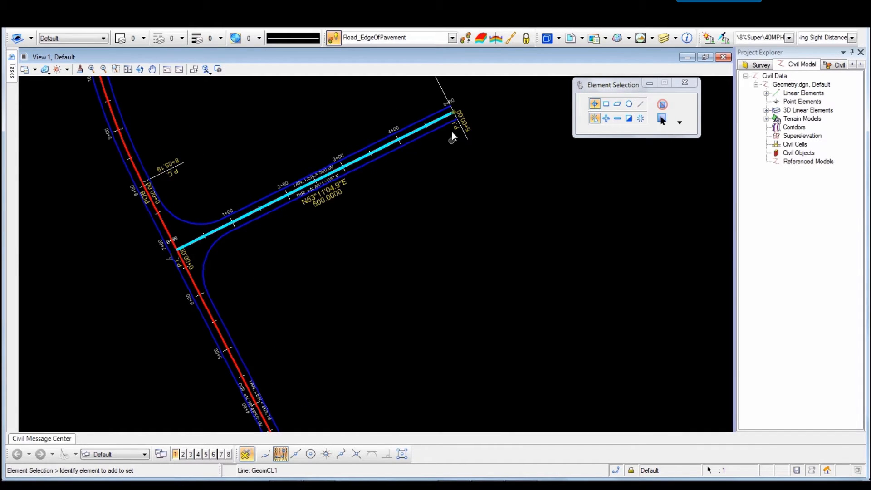
pyautogui.click(454, 113)
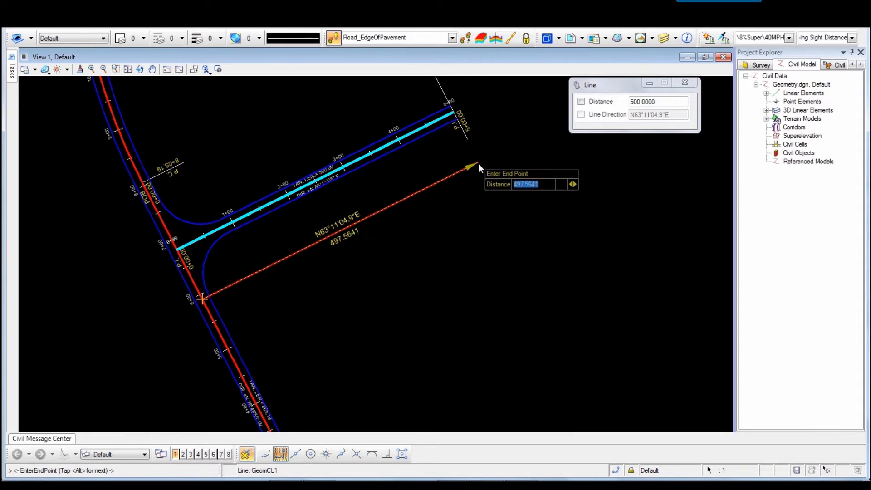
pyautogui.click(484, 179)
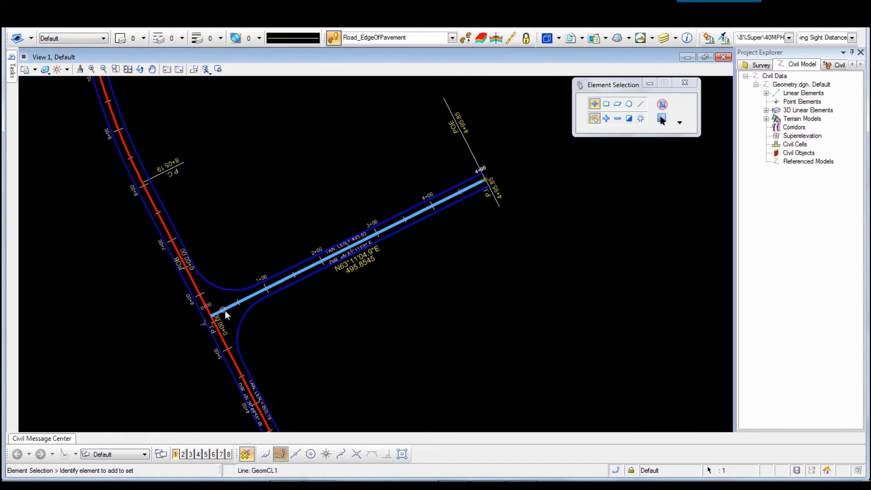
# - Move the side road centerline's start point north along the main centerline to near station 7+00, snapping onto the main centerline
pyautogui.click(271, 458)
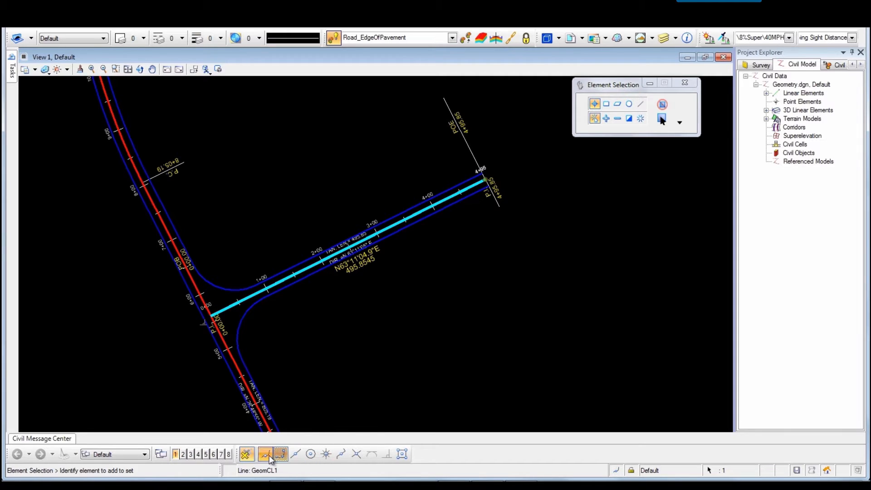
pyautogui.click(211, 317)
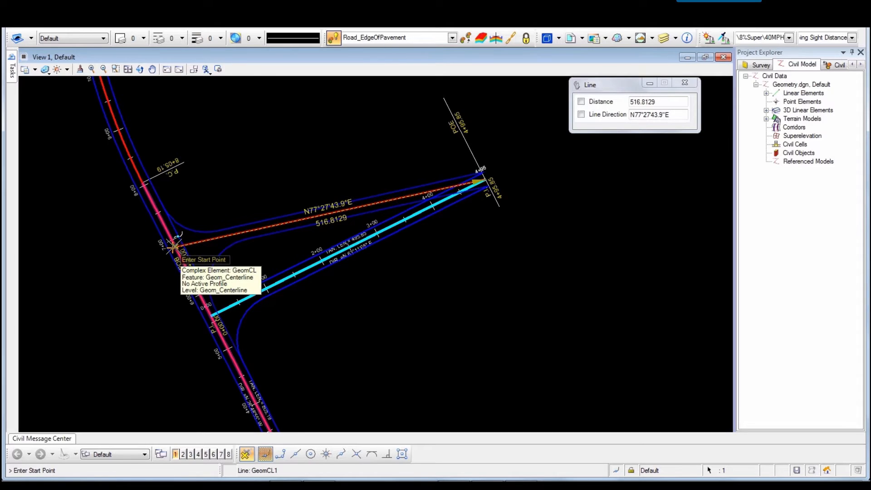
pyautogui.rightClick(175, 245)
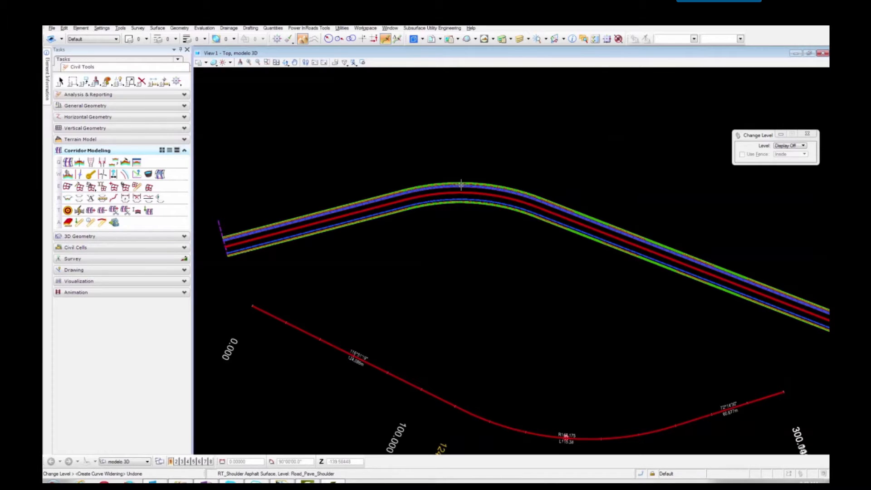
pyautogui.scroll(1, 462, 190)
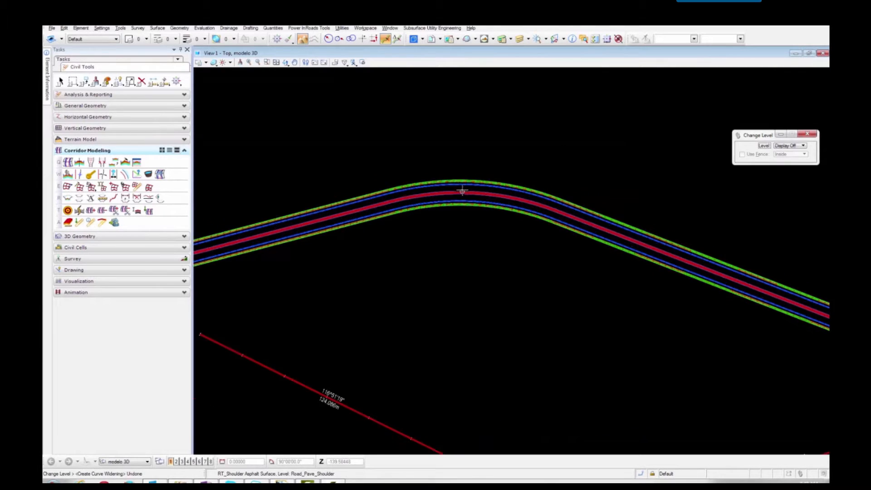
pyautogui.scroll(2, 462, 190)
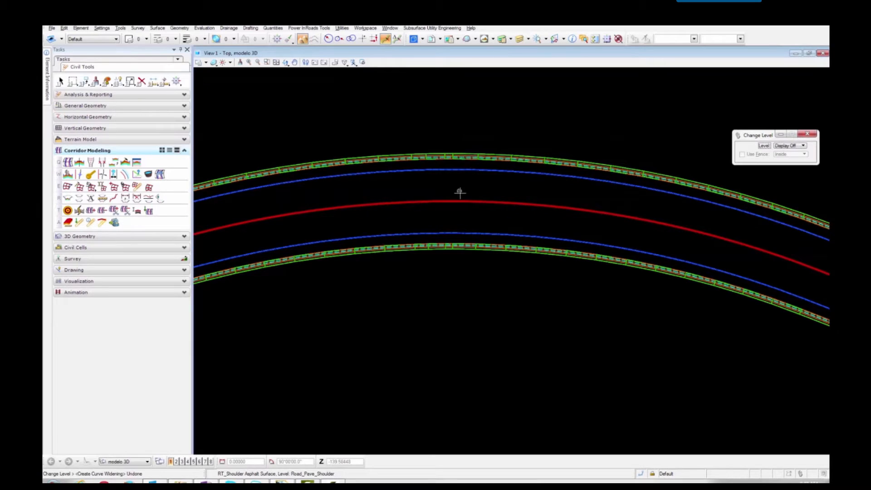
pyautogui.scroll(-3, 459, 191)
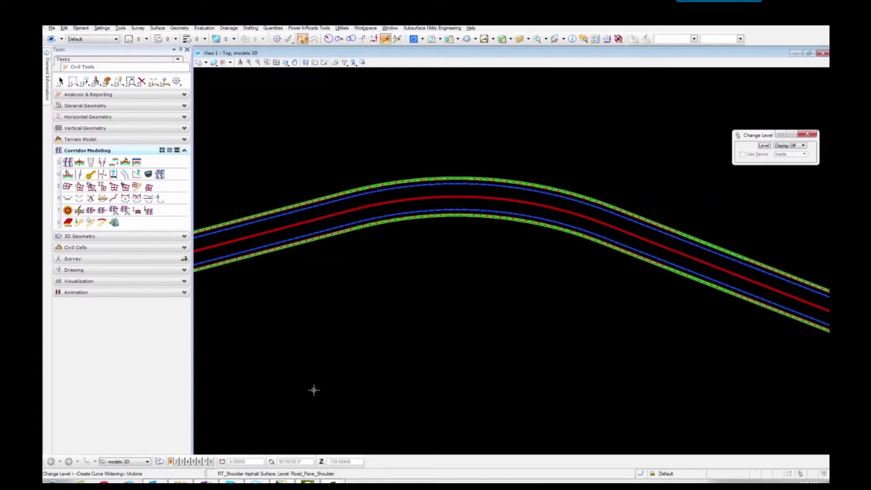
# - Open curve_widening_metric_alex.wid in Notepad and examine the radius 100 row of its curve widening table
pyautogui.click(180, 480)
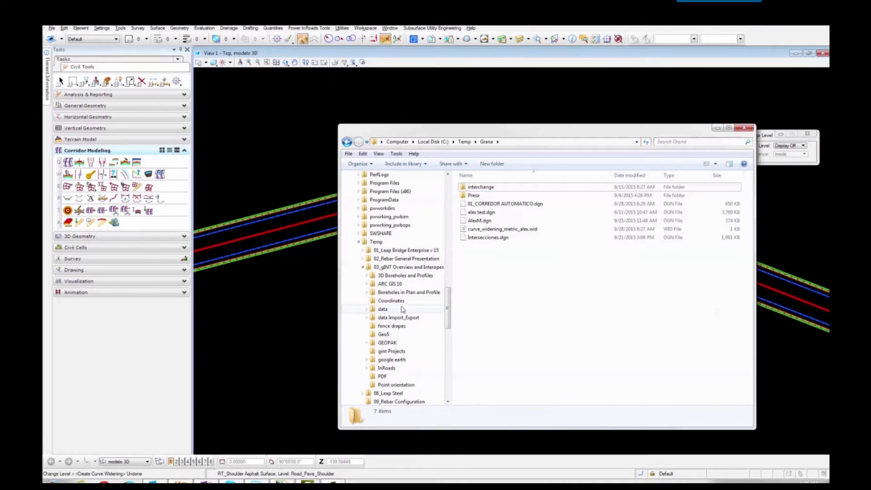
pyautogui.click(507, 231)
pyautogui.rightClick(508, 232)
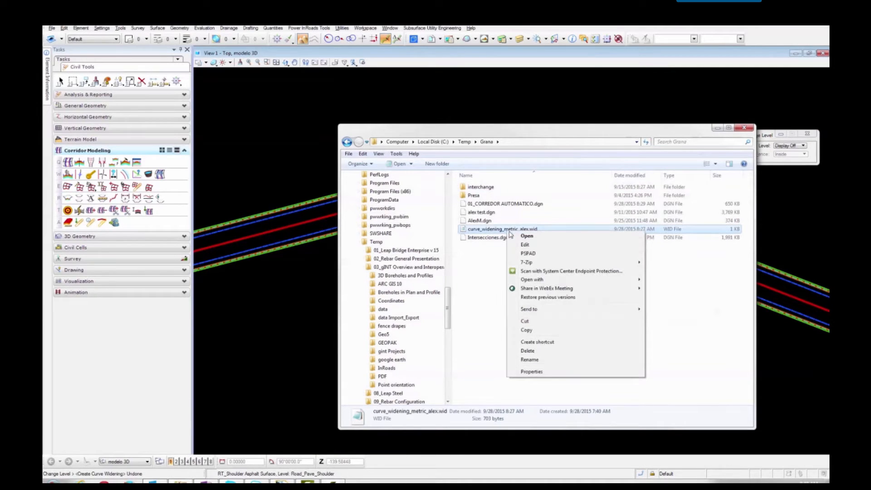
pyautogui.click(527, 243)
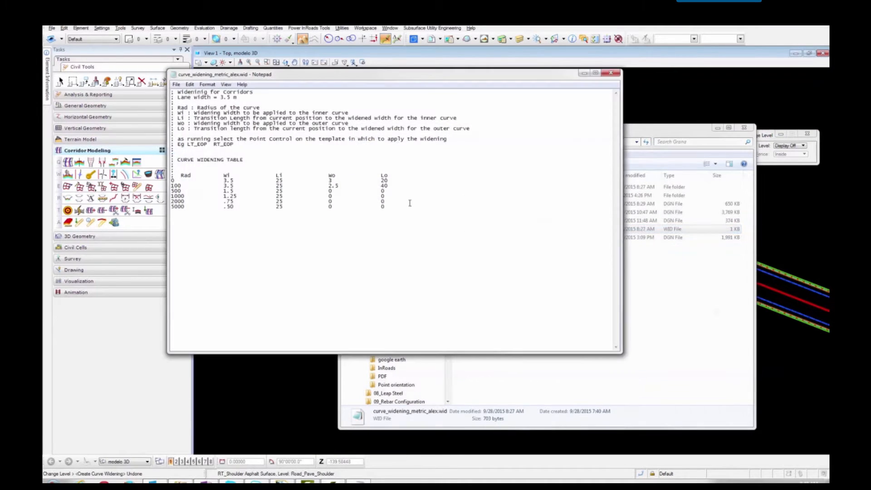
pyautogui.moveTo(337, 79); pyautogui.dragTo(382, 132)
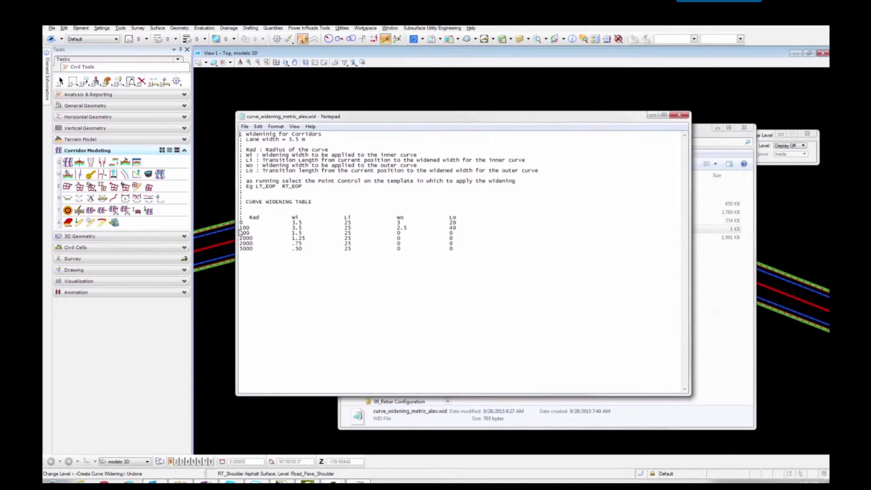
pyautogui.moveTo(314, 229); pyautogui.dragTo(477, 229)
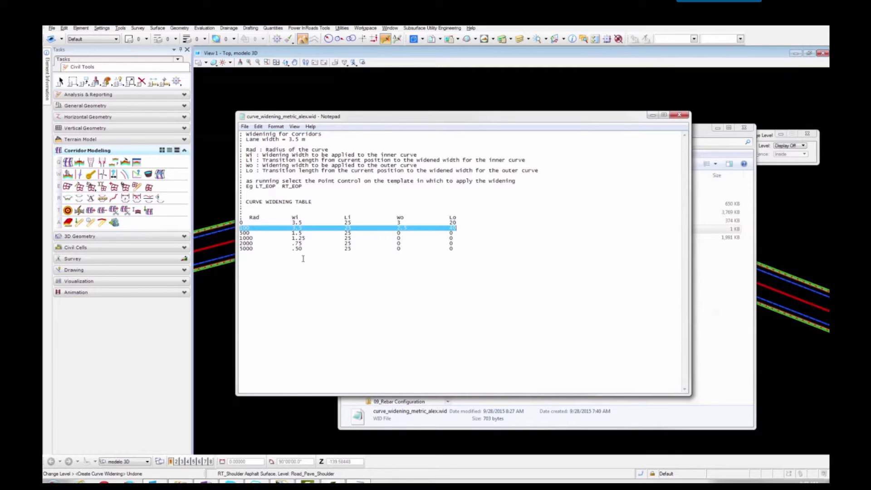
pyautogui.click(679, 115)
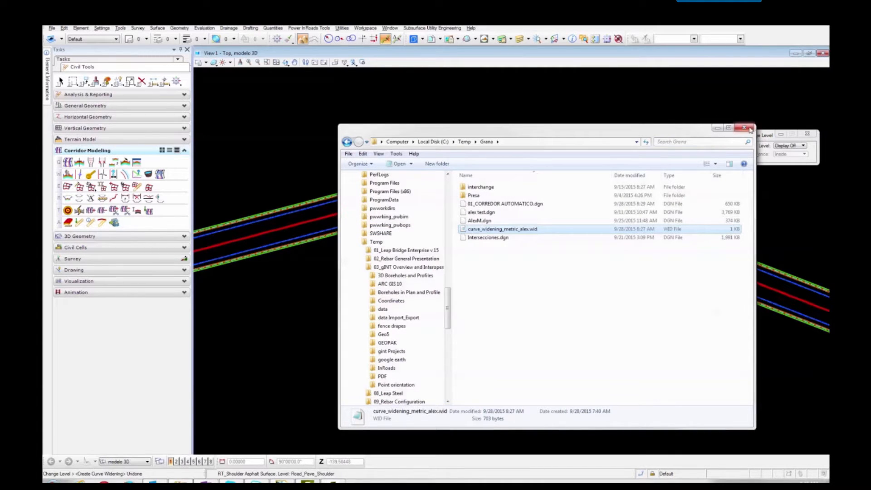
pyautogui.click(717, 128)
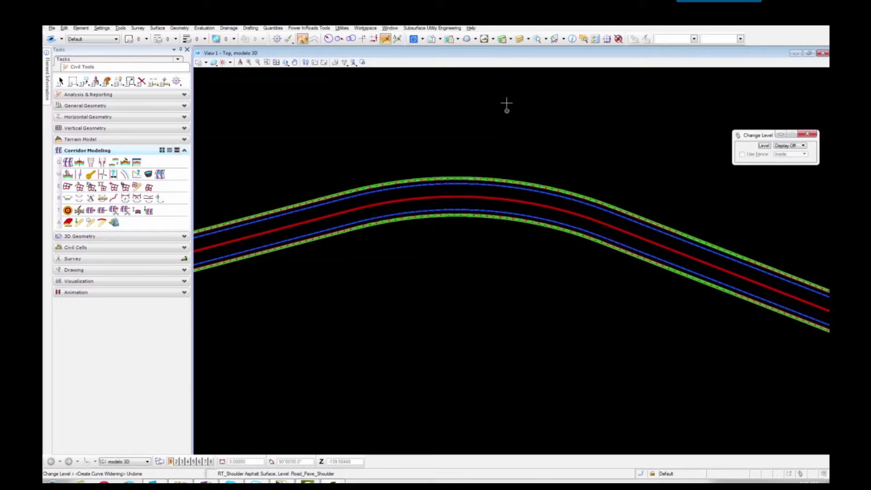
# - Turn on the display of all levels in View 1 of the 3D corridor model
pyautogui.click(520, 39)
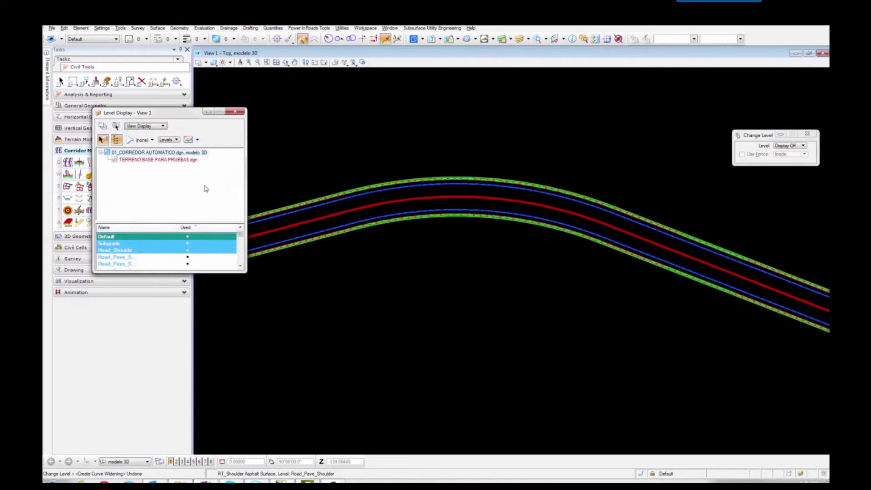
pyautogui.rightClick(143, 250)
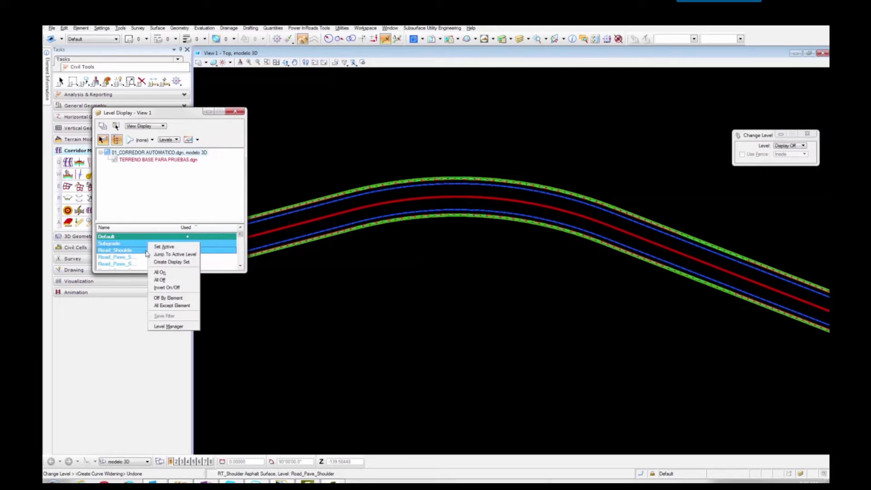
pyautogui.click(176, 270)
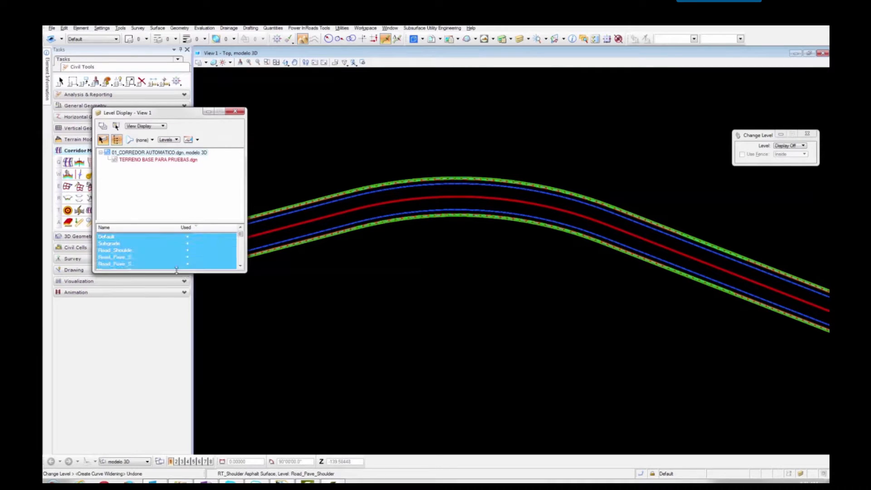
pyautogui.click(235, 112)
pyautogui.press('Escape')
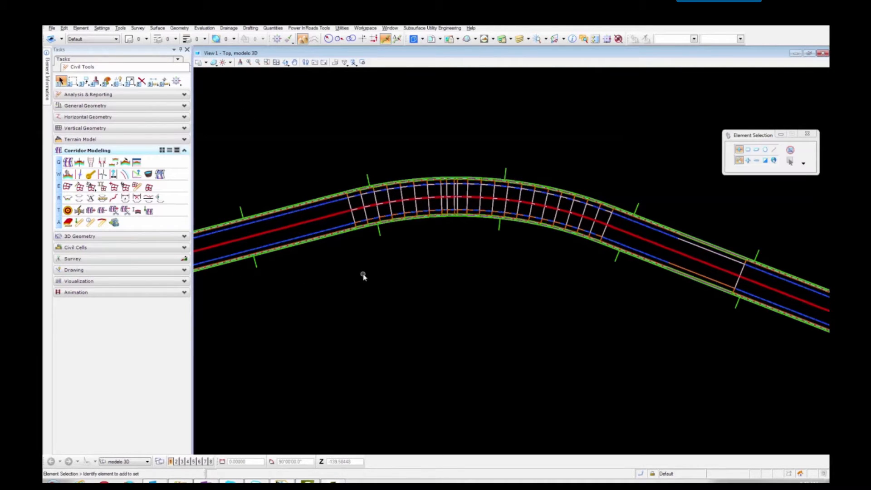
# - Open the corridor's 2 Lane Rural template drop for editing and examine the LT_EOP point at the lane edge
pyautogui.scroll(-3, 363, 276)
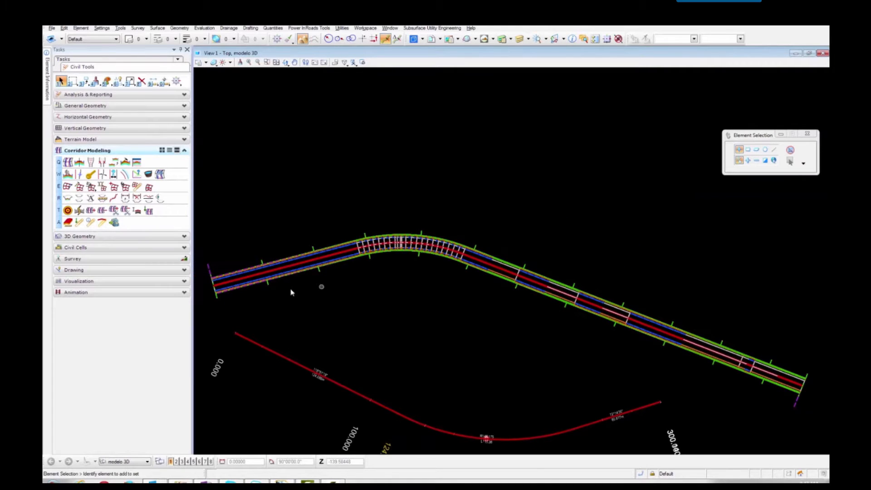
pyautogui.click(209, 268)
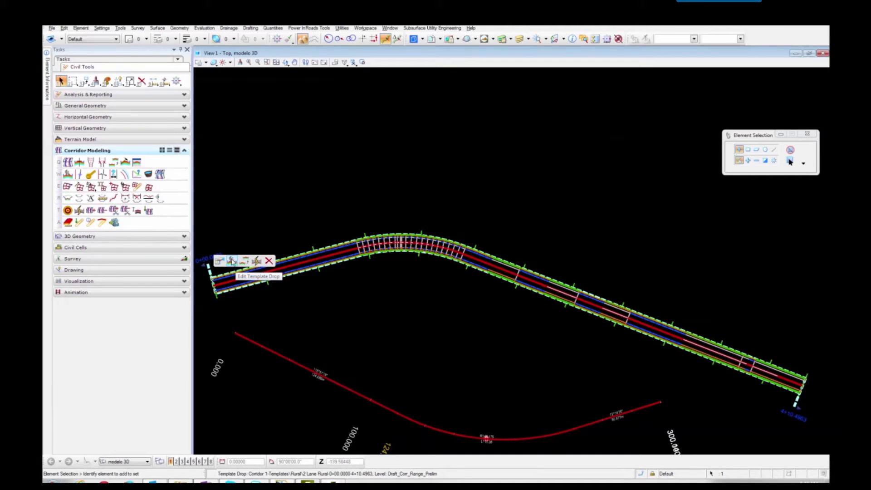
pyautogui.click(231, 261)
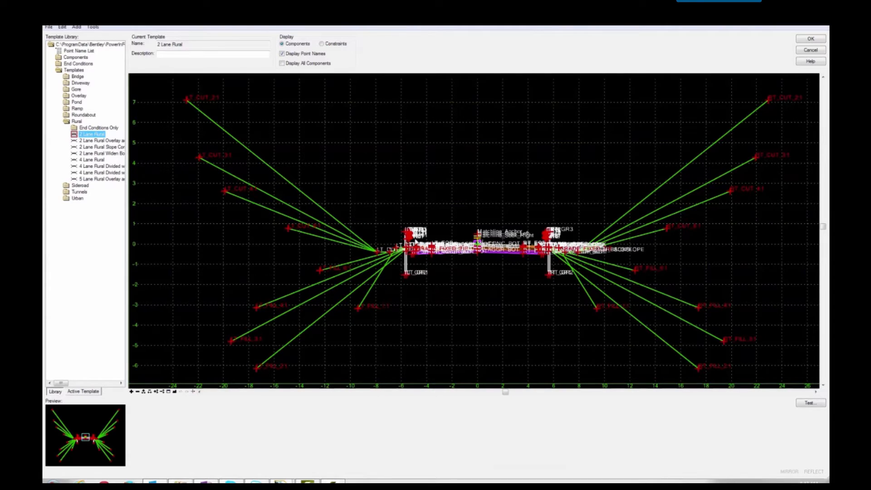
pyautogui.scroll(5, 431, 252)
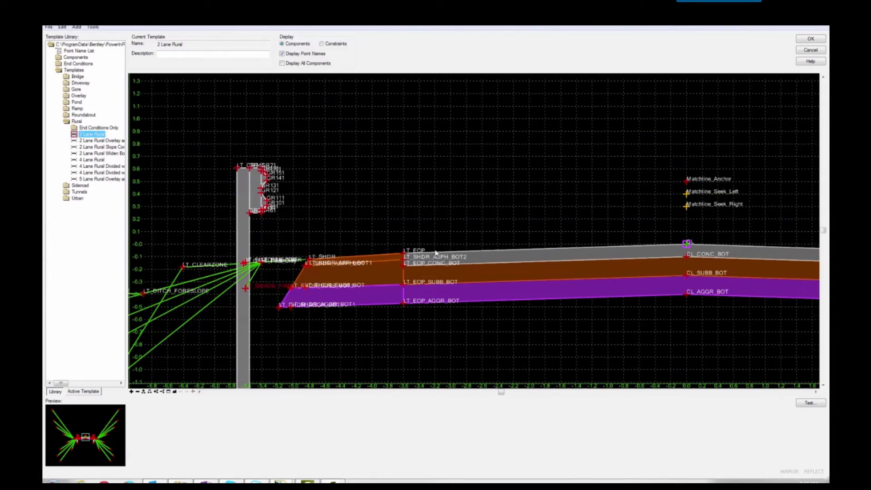
pyautogui.scroll(4, 404, 273)
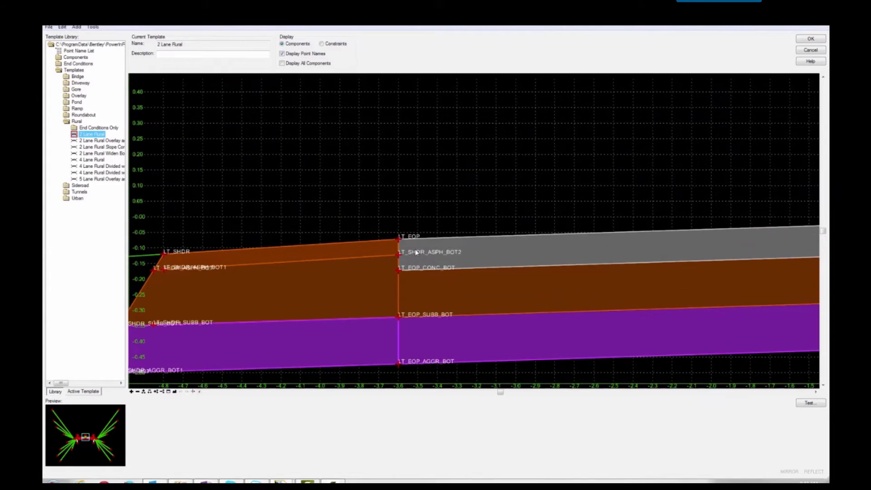
pyautogui.scroll(1, 416, 246)
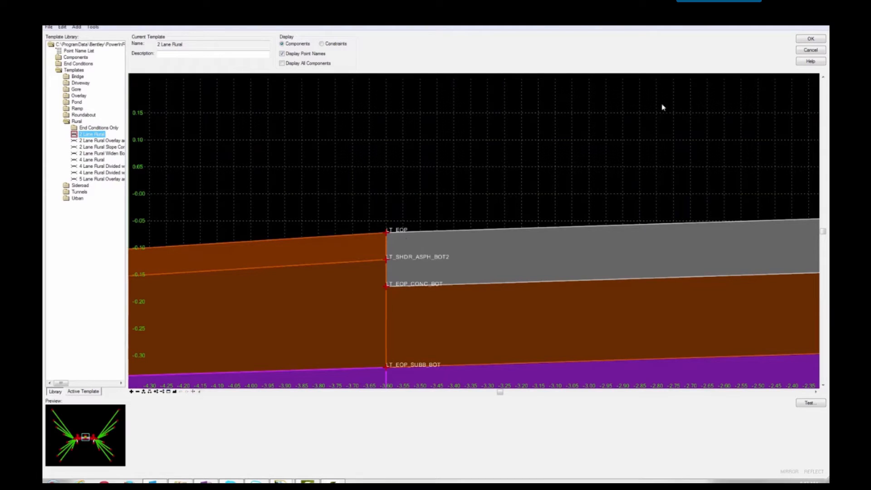
pyautogui.click(810, 39)
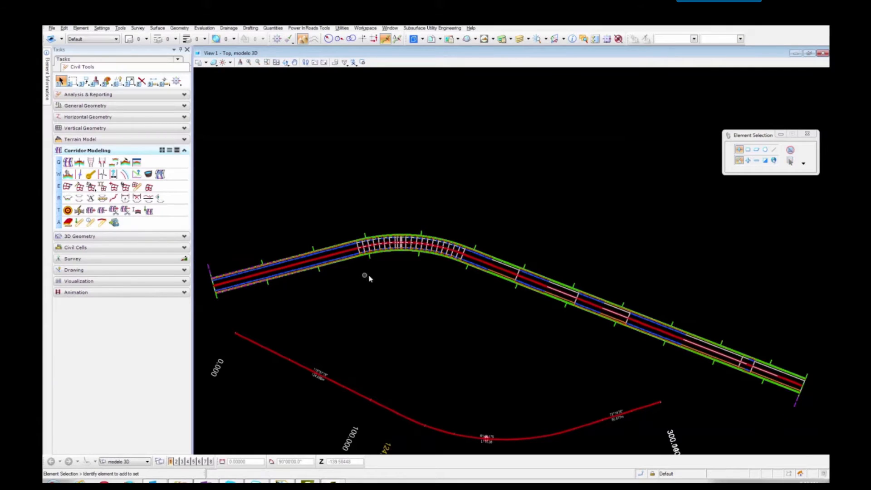
# - Start a corridor curve widening with curve_widening_metric_alex.wid as the widening table
pyautogui.click(125, 176)
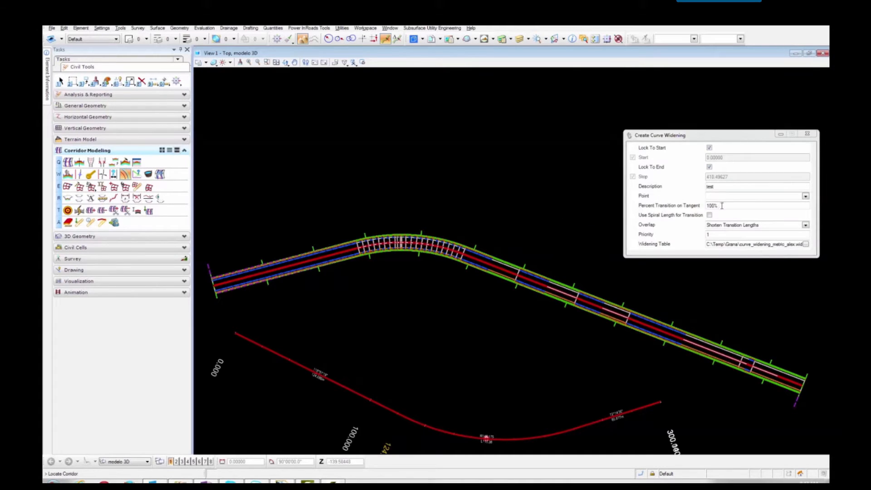
pyautogui.click(806, 244)
pyautogui.click(343, 165)
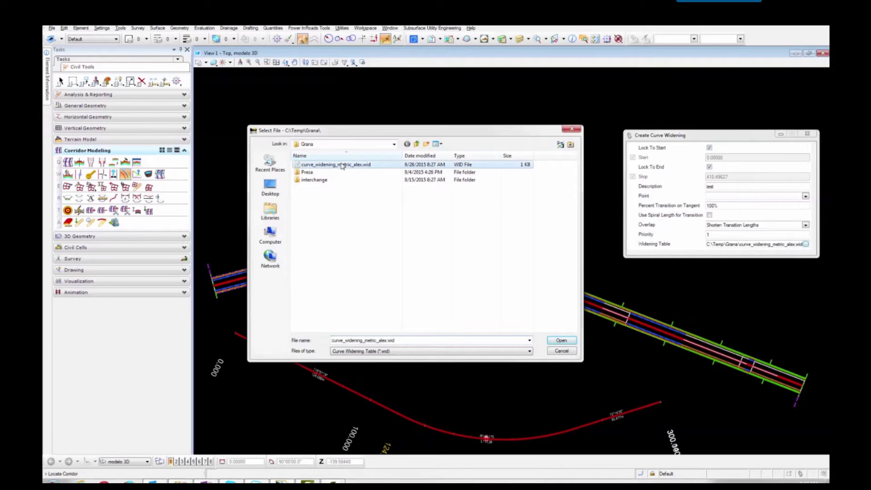
pyautogui.doubleClick(343, 165)
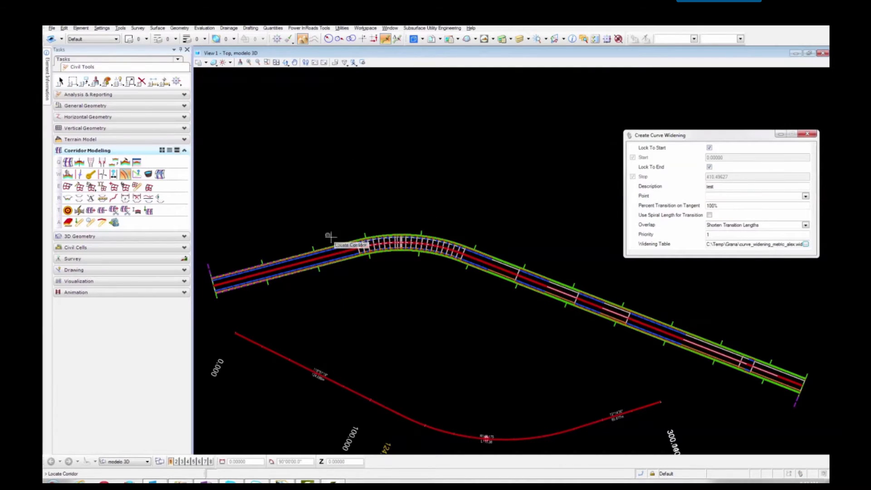
# - Select the corridor for the curve widening, keep its range locked to the corridor start and end, and describe it as Test
pyautogui.click(316, 247)
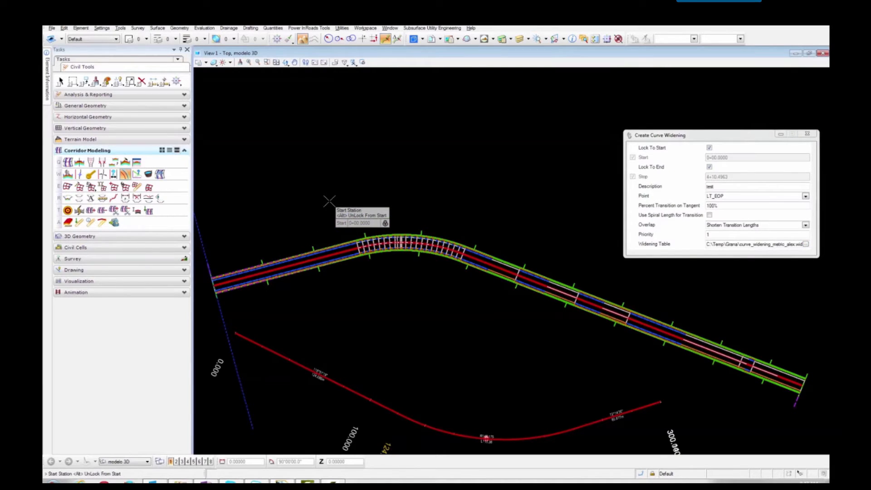
pyautogui.press('alt')
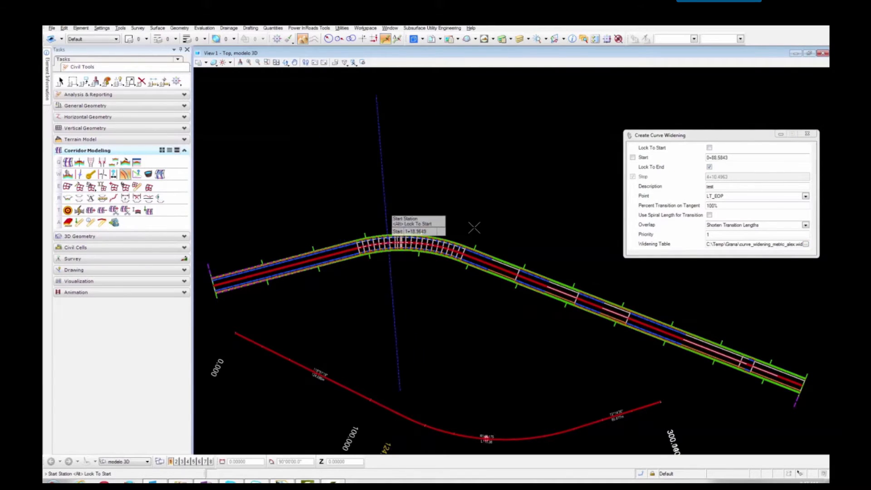
pyautogui.press('alt')
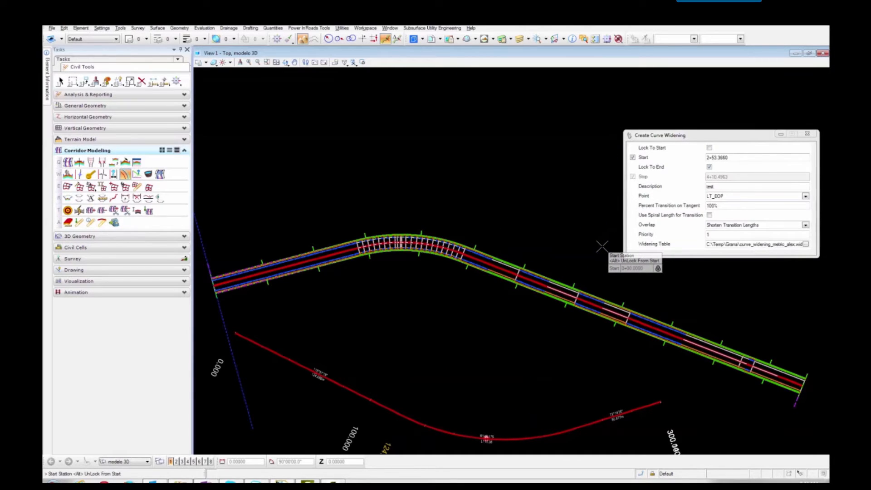
pyautogui.click(597, 245)
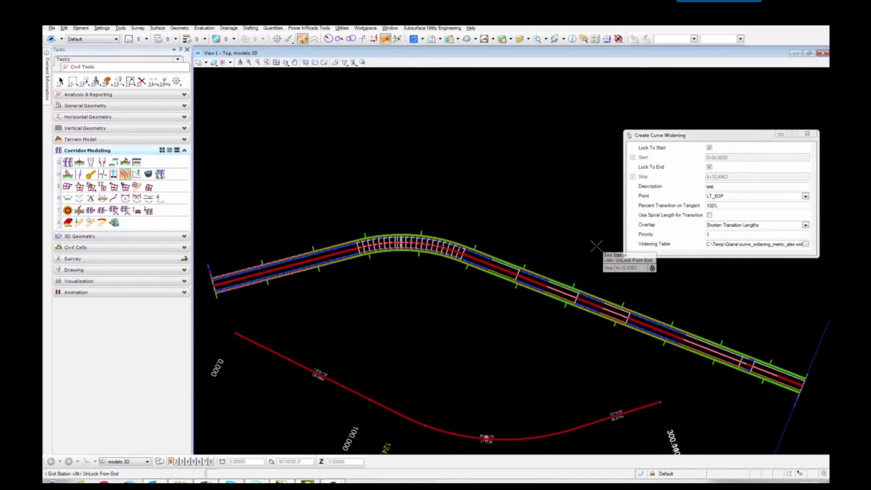
pyautogui.click(596, 245)
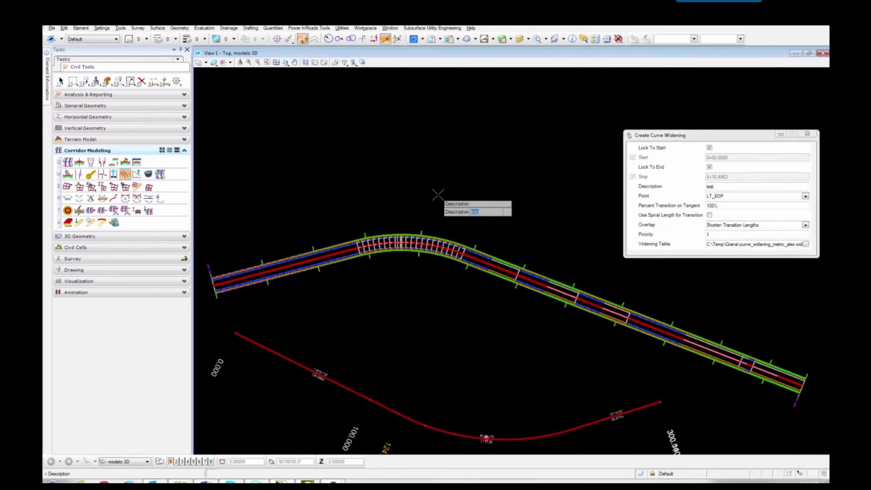
pyautogui.click(405, 209)
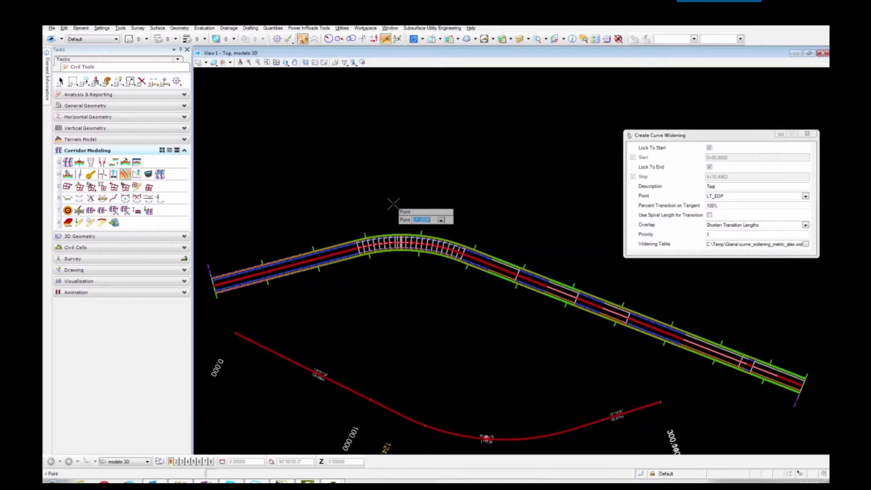
# - Create the widening on point LT_EOP with 100% transition on tangent, no spiral length, Shorten Transition Lengths overlap, priority 1 and the chosen widening table
pyautogui.scroll(2, 398, 206)
pyautogui.scroll(1, 398, 203)
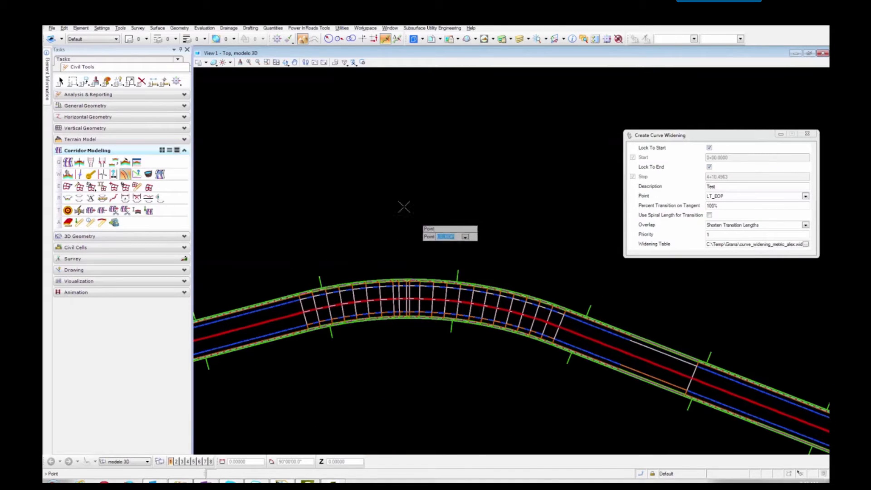
pyautogui.click(806, 197)
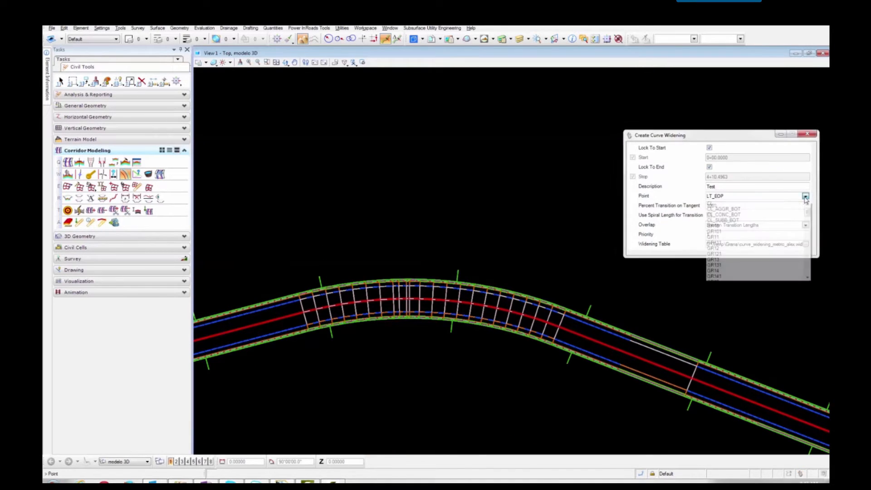
pyautogui.moveTo(808, 212)
pyautogui.mouseDown()
pyautogui.moveTo(809, 235)
pyautogui.moveTo(809, 212)
pyautogui.mouseUp()
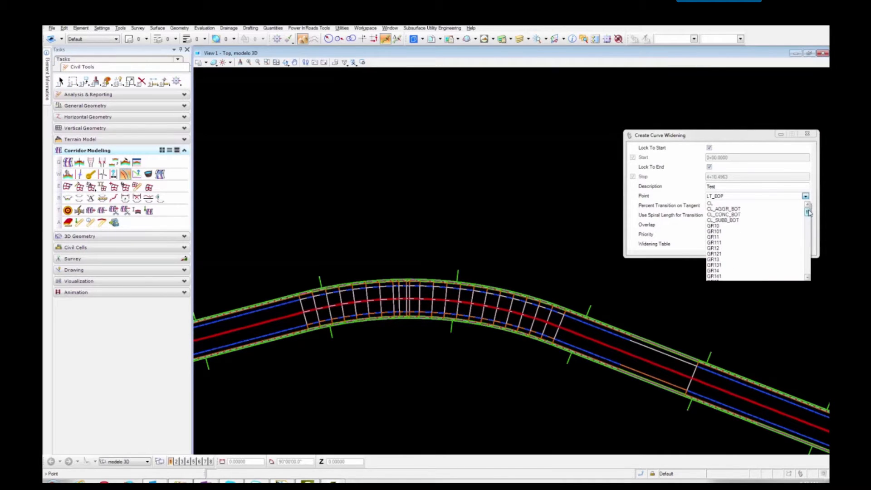
pyautogui.click(733, 195)
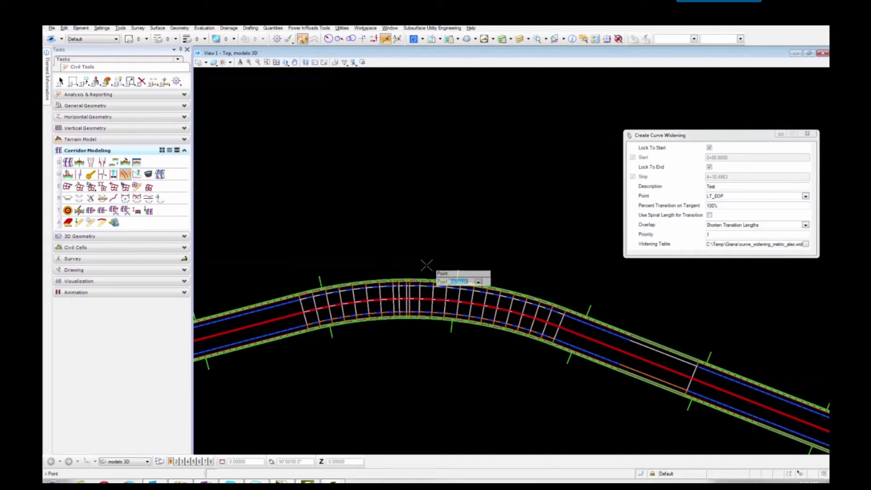
pyautogui.click(423, 234)
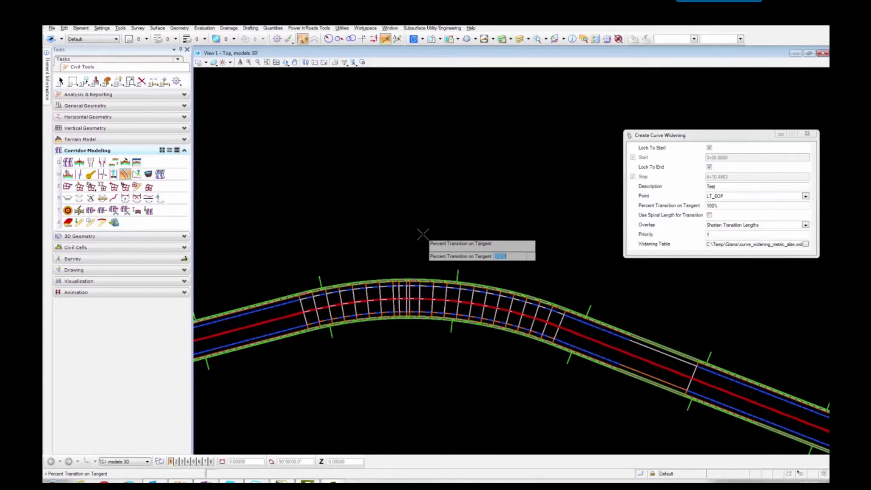
pyautogui.click(423, 234)
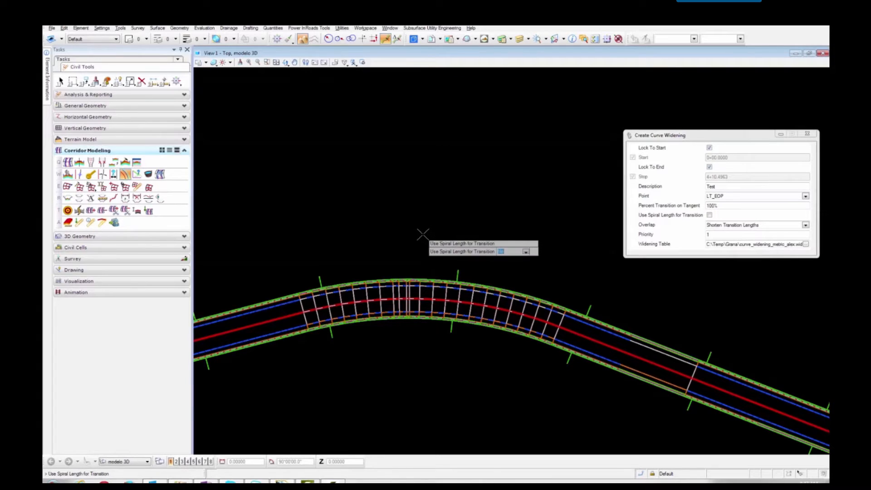
pyautogui.click(423, 234)
pyautogui.click(423, 235)
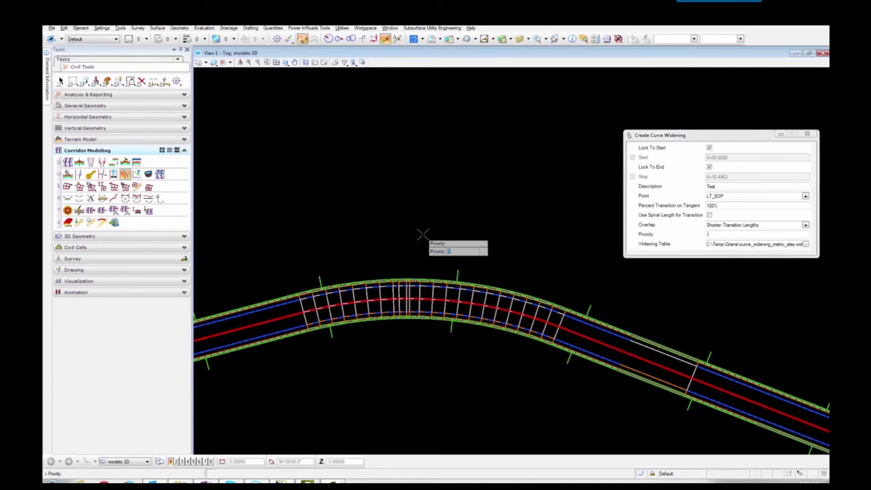
pyautogui.click(423, 234)
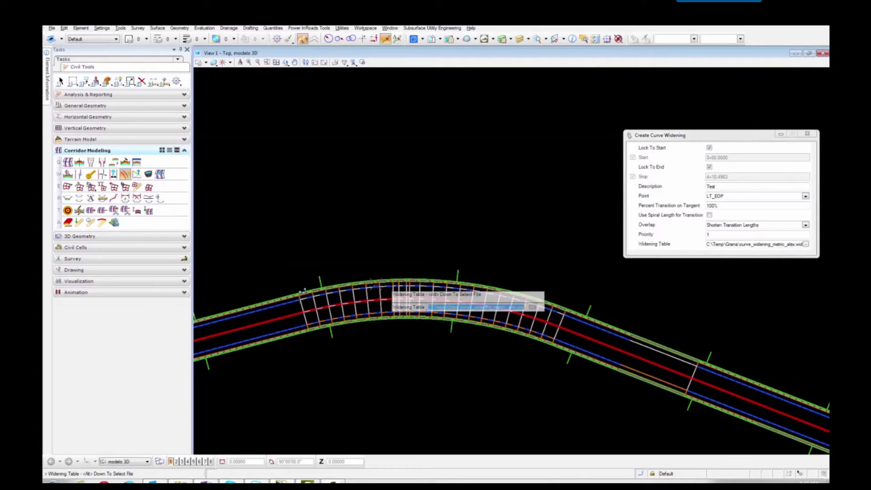
pyautogui.click(409, 239)
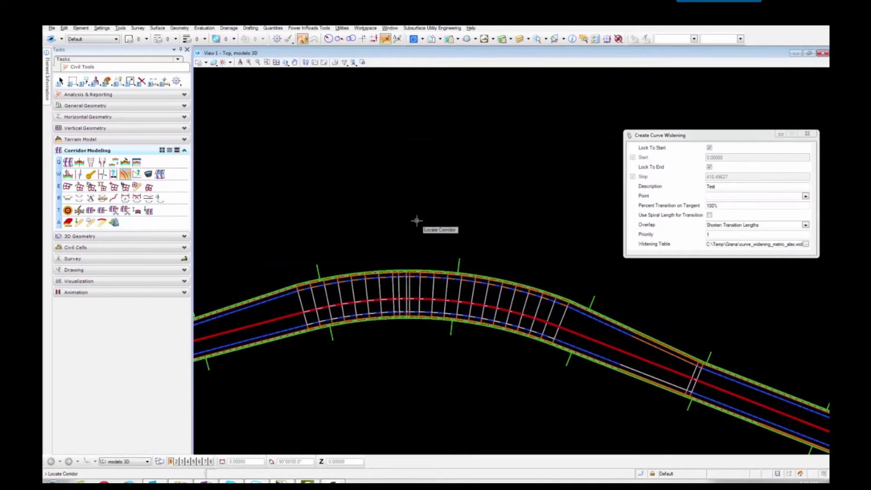
# - Turn off the levels of the green corridor edge ticks and the Road_Pave_Concrete surface in View 1 by picking their elements
pyautogui.click(520, 40)
pyautogui.rightClick(190, 263)
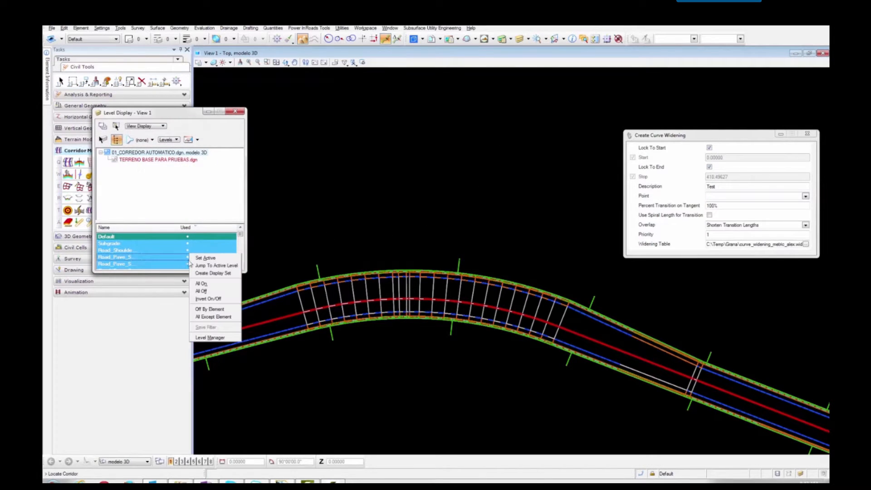
pyautogui.click(210, 309)
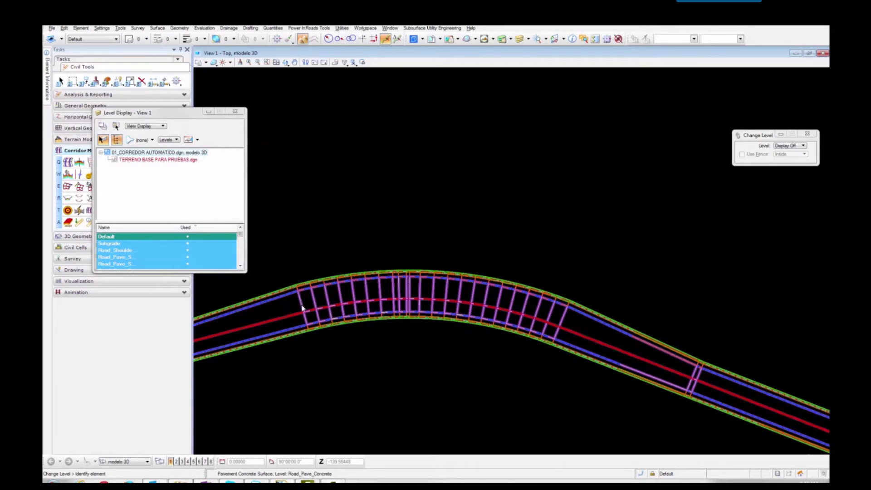
pyautogui.rightClick(200, 256)
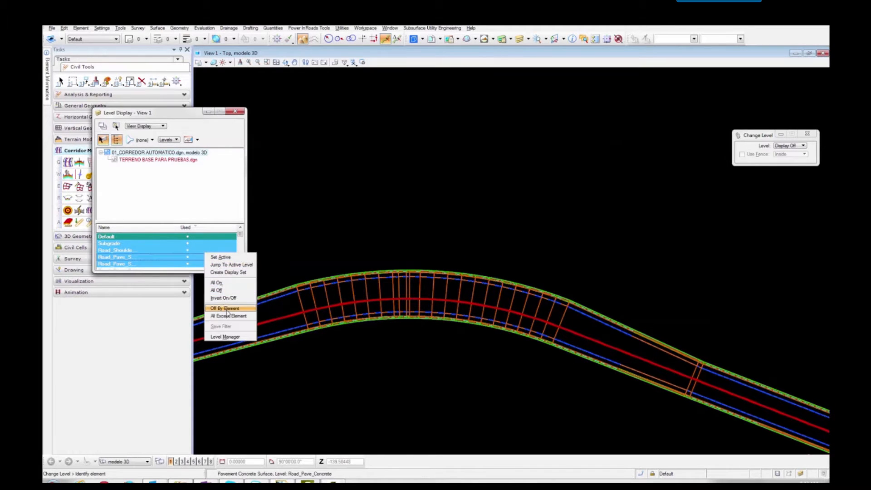
pyautogui.click(227, 309)
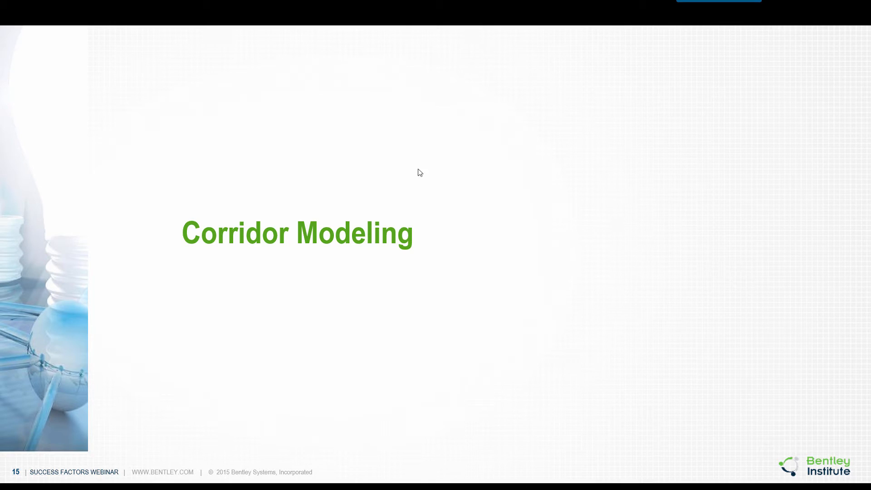
pyautogui.click(696, 357)
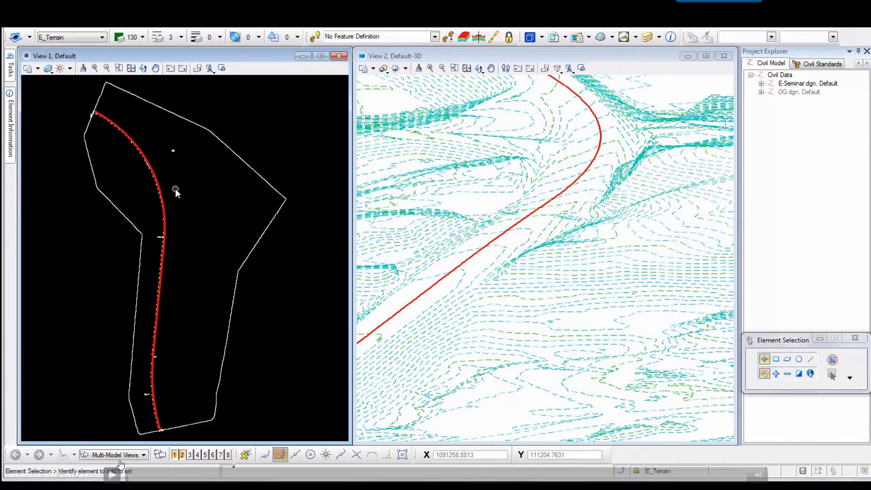
pyautogui.click(112, 476)
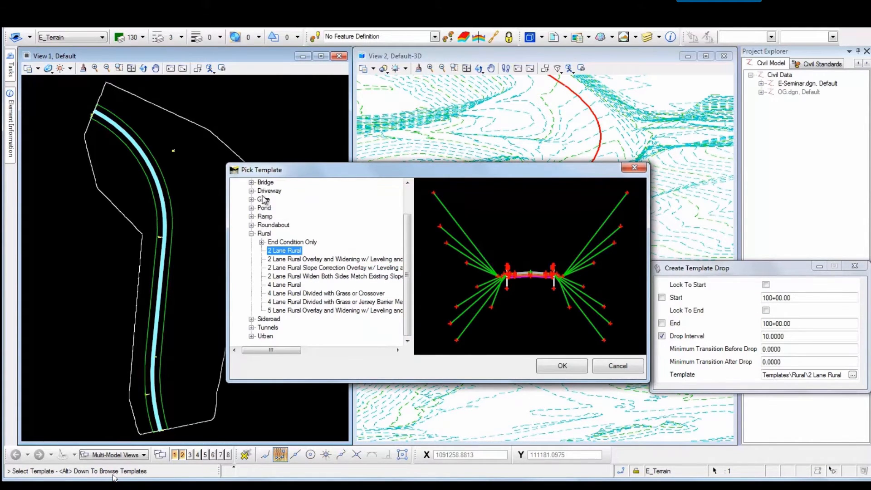
# - Preview the 2 Lane Rural overlay, slope correction and widening templates and 4 Lane Rural, and choose 2 Lane Rural for the template drop
pyautogui.click(289, 259)
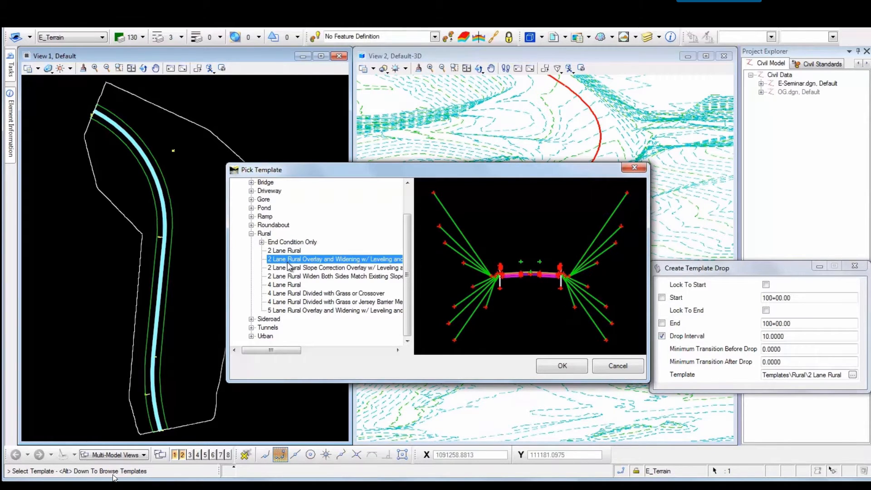
pyautogui.click(291, 268)
pyautogui.click(292, 276)
pyautogui.click(293, 285)
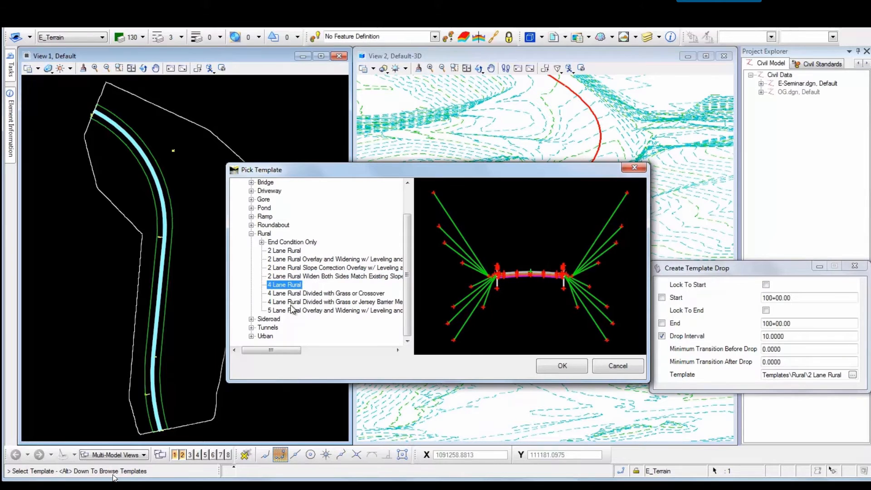
pyautogui.click(286, 252)
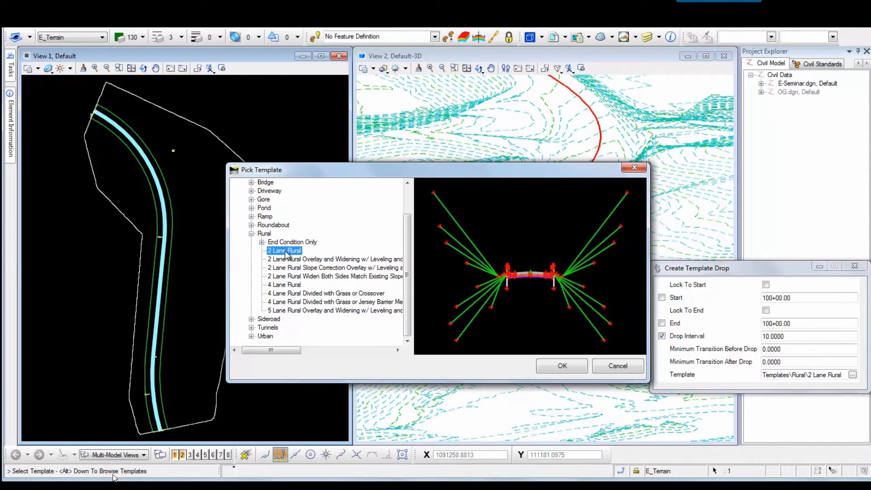
pyautogui.click(568, 369)
pyautogui.click(254, 315)
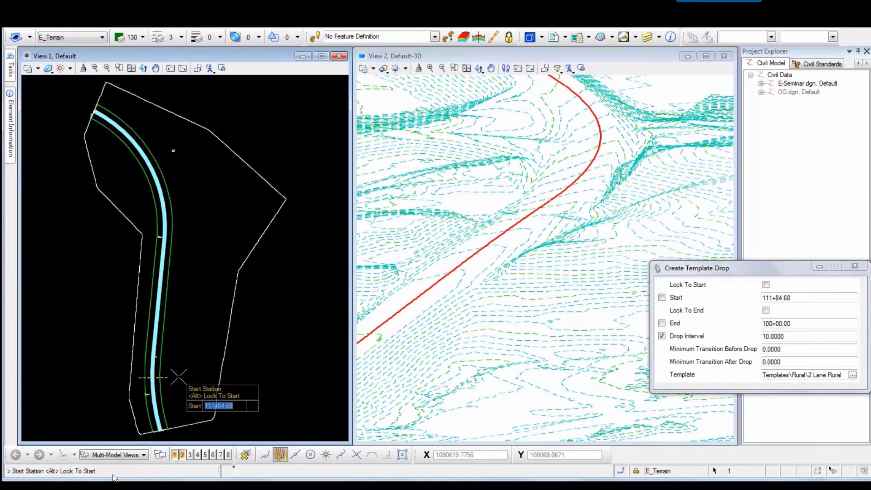
# - Place the template drop from station 102+00.00 to the locked corridor end with a 10.0000 drop interval and 0.0000 minimum transitions
pyautogui.write('10200')
pyautogui.press('Return')
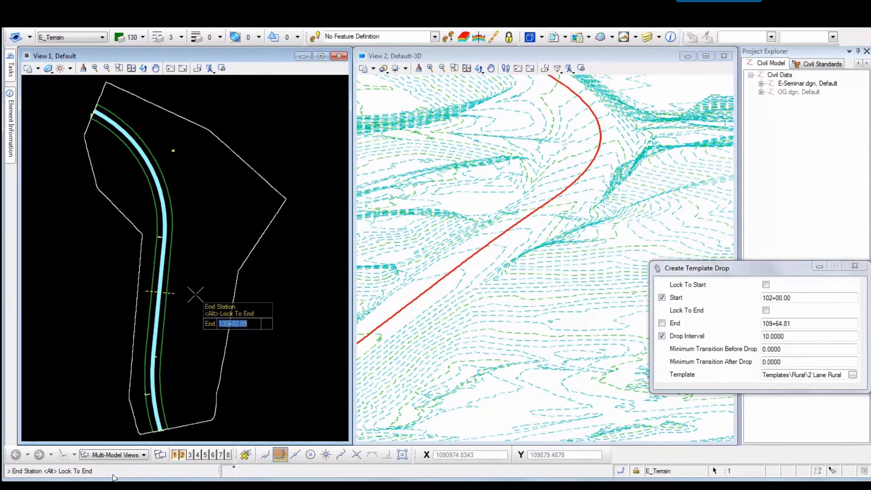
pyautogui.press('alt')
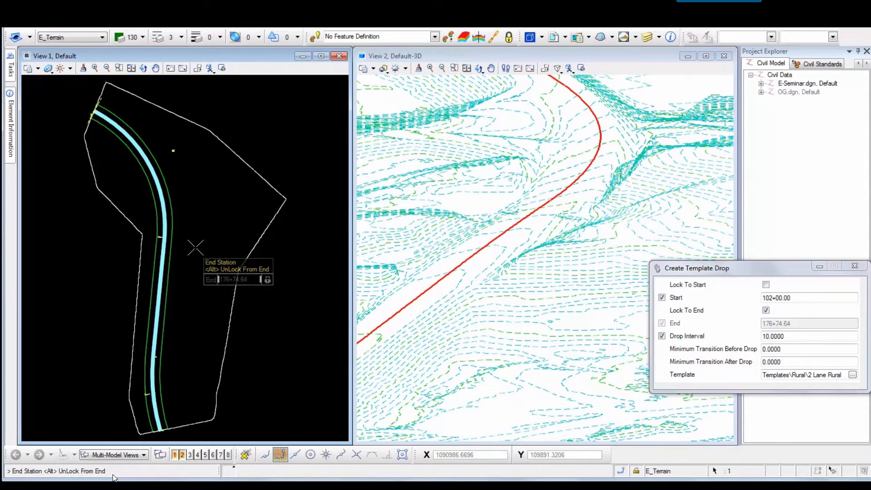
pyautogui.click(194, 227)
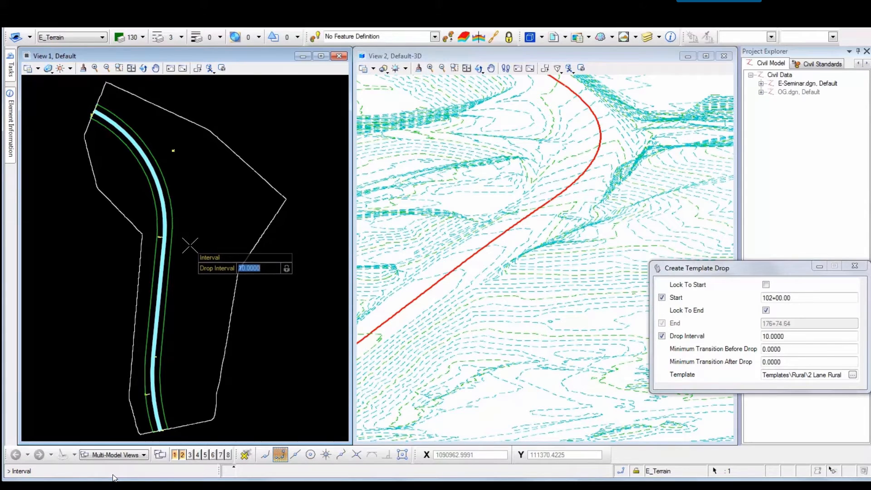
pyautogui.click(186, 260)
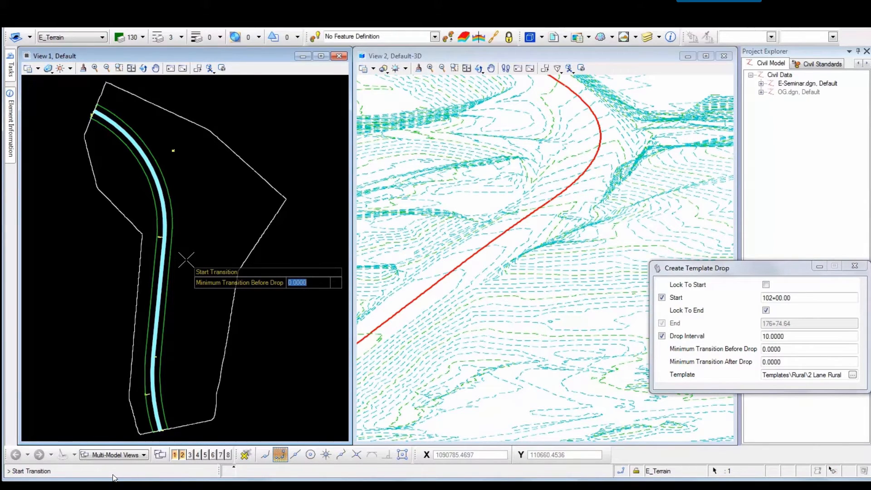
pyautogui.click(186, 260)
pyautogui.click(186, 260)
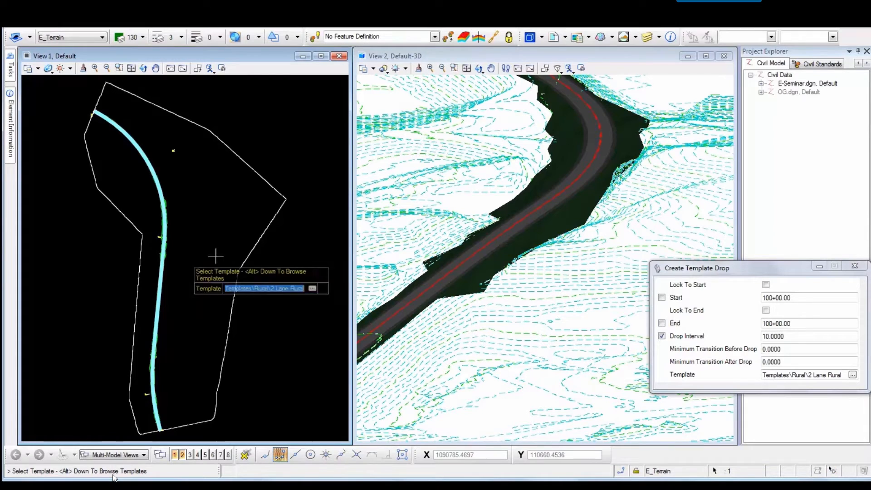
pyautogui.rightClick(311, 255)
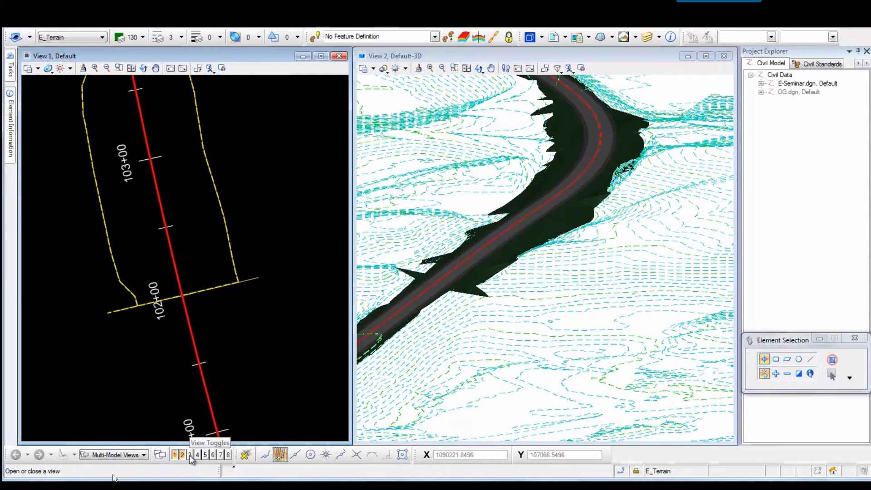
# - Open the alignment's profile in View 3 and move its sag VPI up and ahead, giving grades of about -0.64% and 3.87%
pyautogui.click(191, 455)
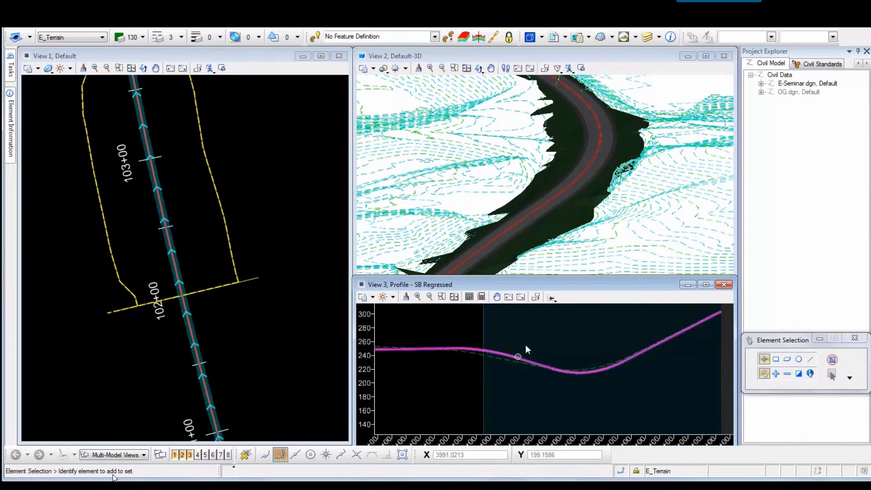
pyautogui.click(475, 352)
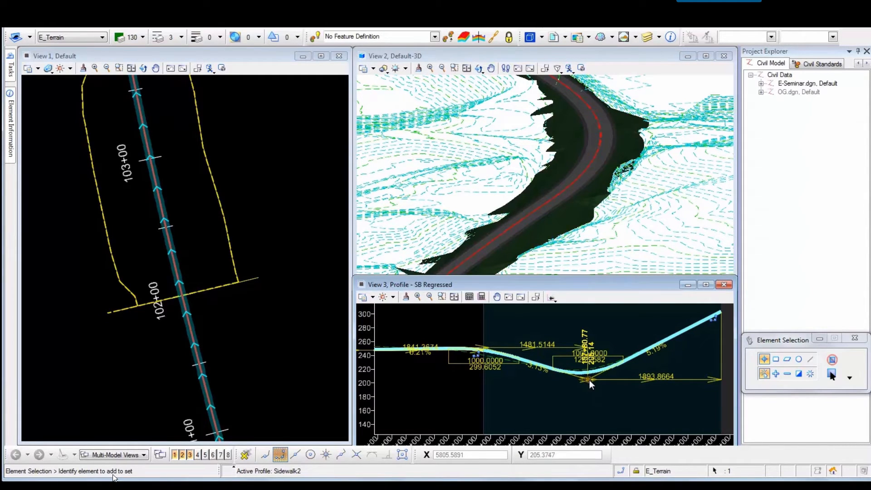
pyautogui.moveTo(590, 380); pyautogui.dragTo(607, 355)
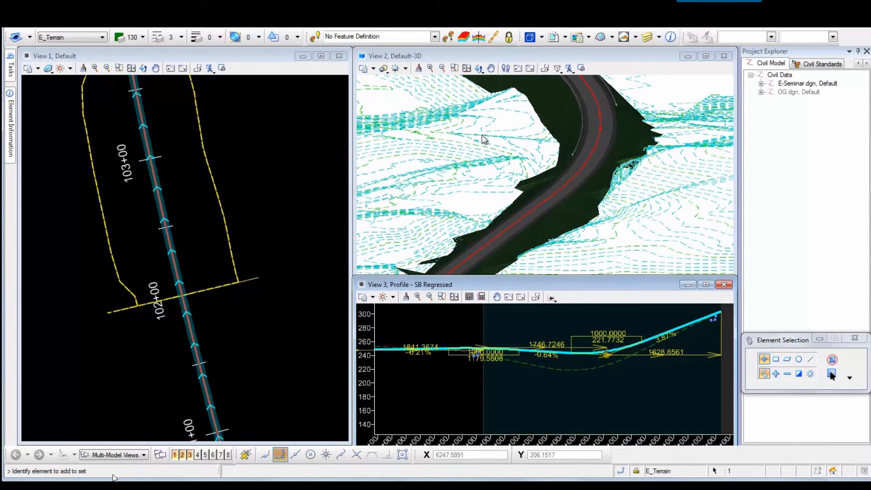
# - Examine the curved stretch of the corridor and its edge barriers up close in the View 2 3D model
pyautogui.click(454, 68)
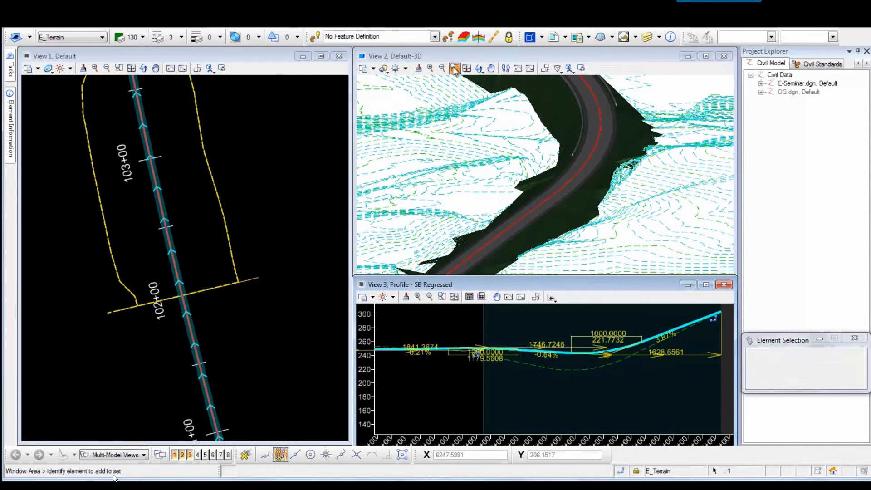
pyautogui.click(520, 84)
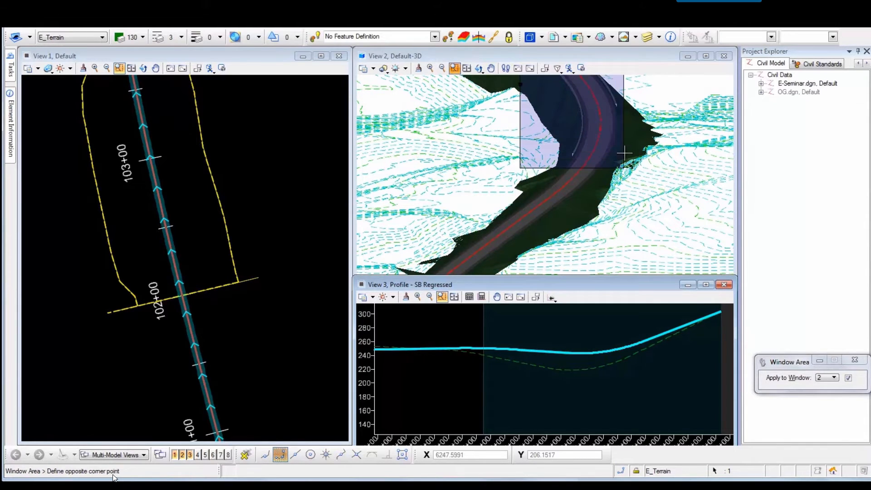
pyautogui.click(643, 168)
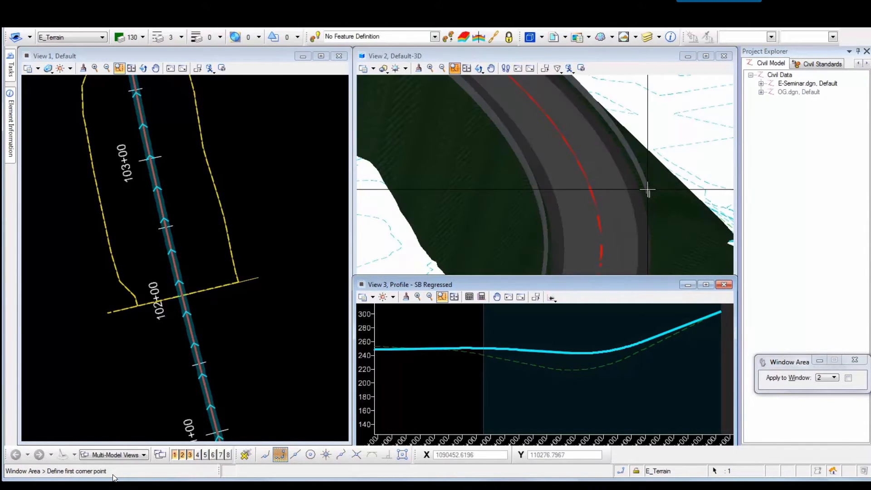
pyautogui.rightClick(671, 189)
pyautogui.moveTo(655, 212); pyautogui.dragTo(647, 147, button='middle')
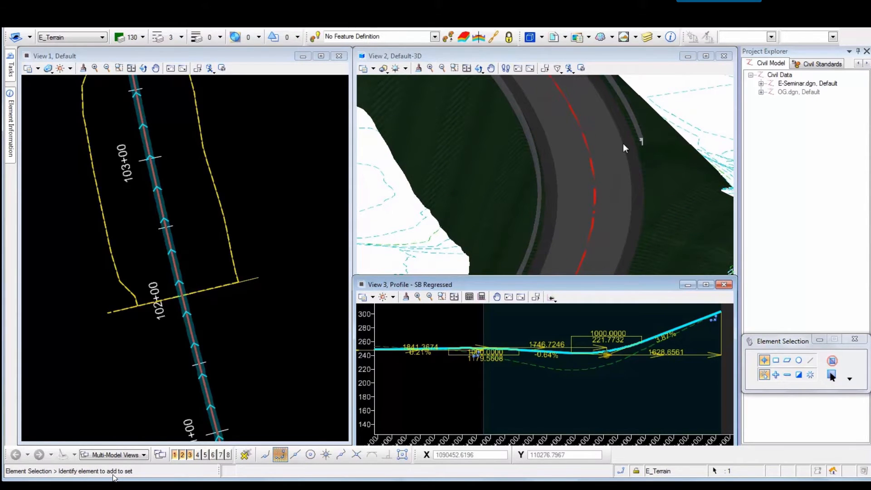
pyautogui.moveTo(573, 132); pyautogui.dragTo(589, 244, button='middle')
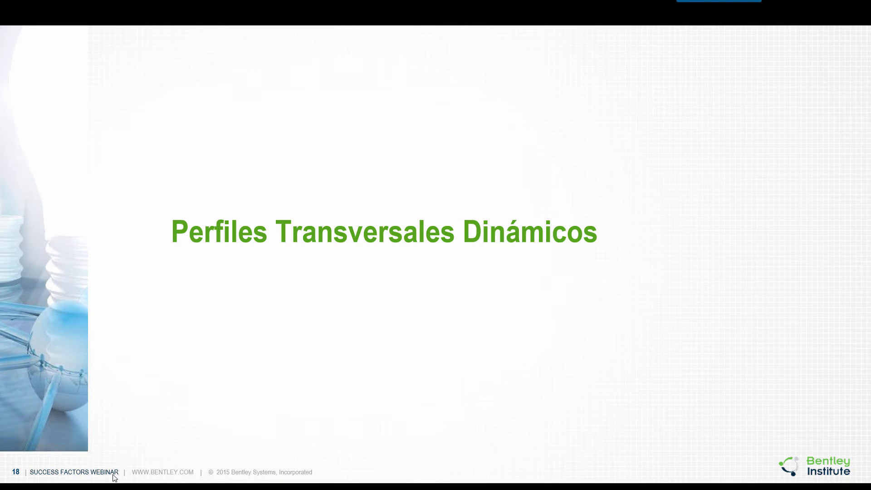
pyautogui.press('Right')
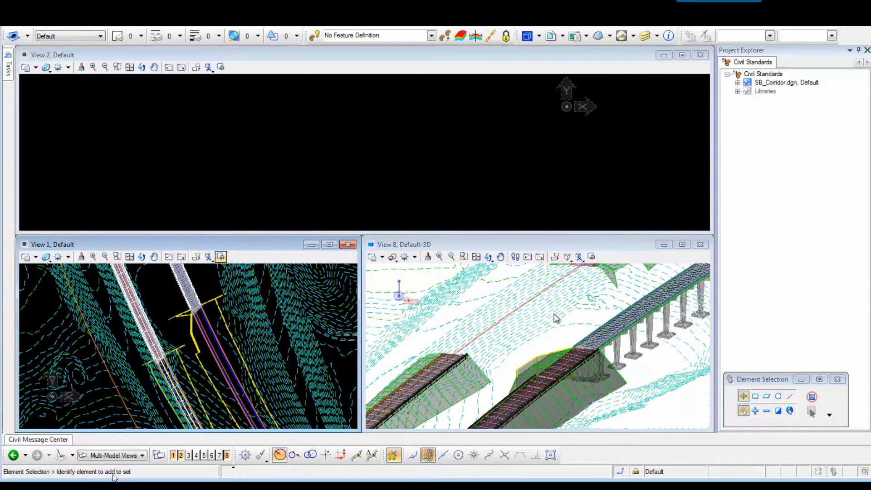
# - Open South_Bound cross sections in View 2 with offsets -75.8470 and 291.3415, station 1244+26.4064 and interval 100
pyautogui.moveTo(8, 64)
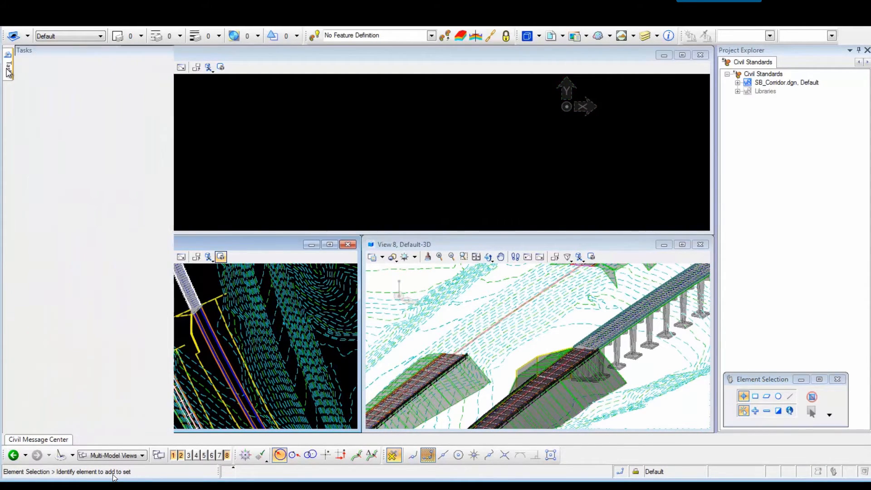
pyautogui.click(35, 248)
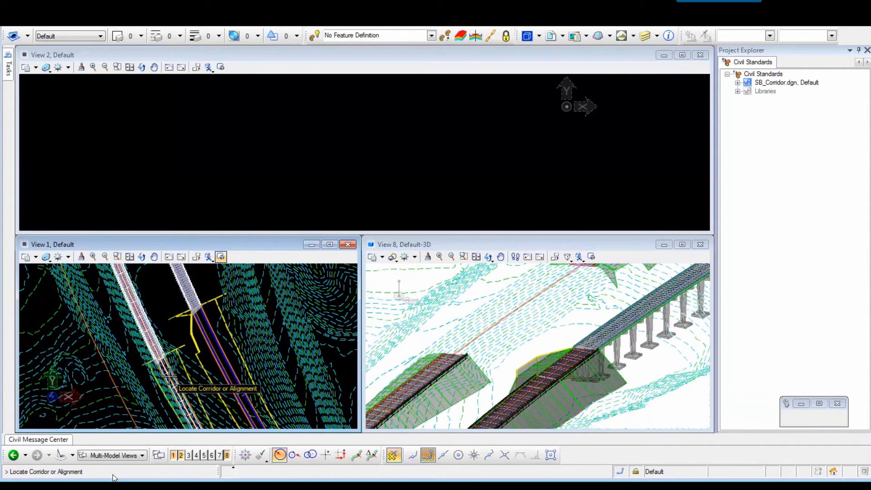
pyautogui.click(168, 375)
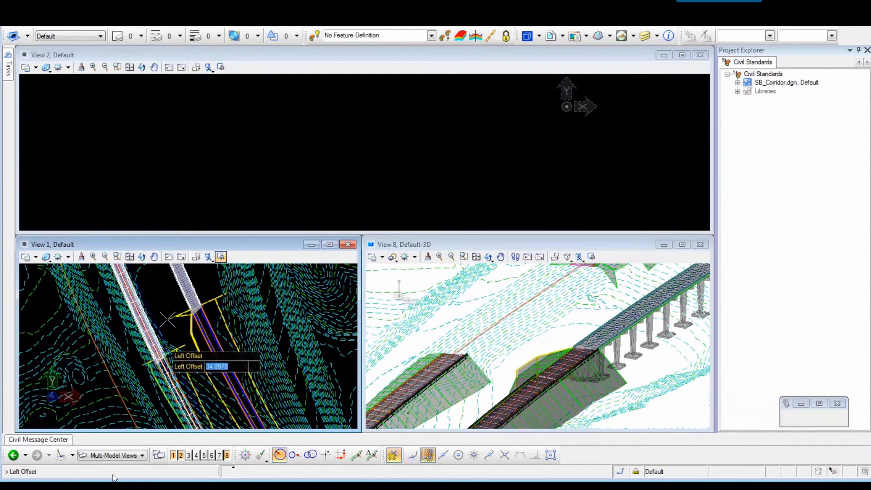
pyautogui.click(121, 326)
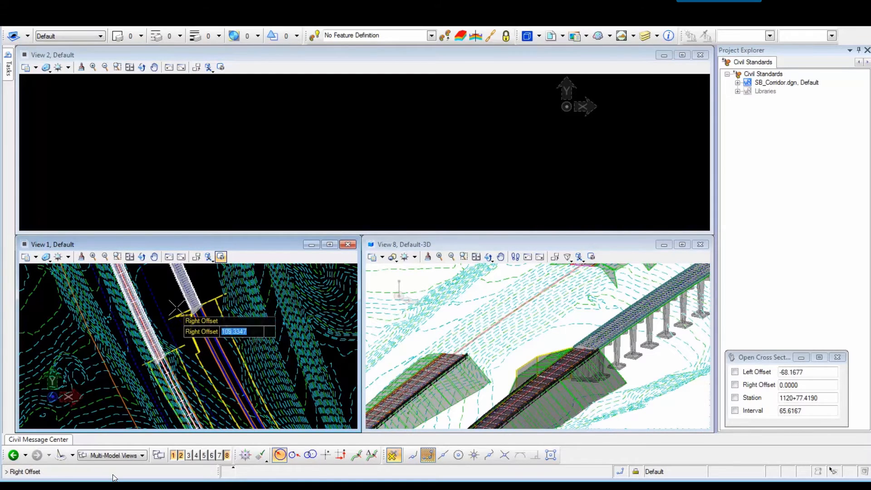
pyautogui.click(231, 289)
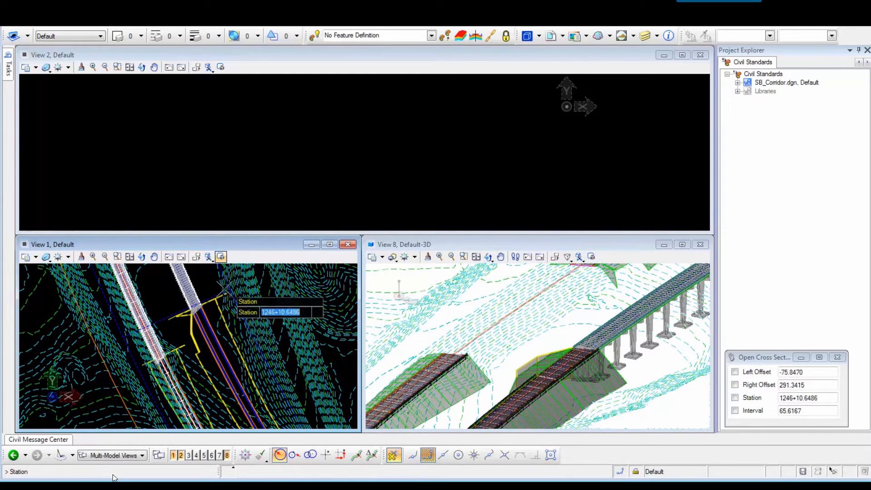
pyautogui.click(250, 331)
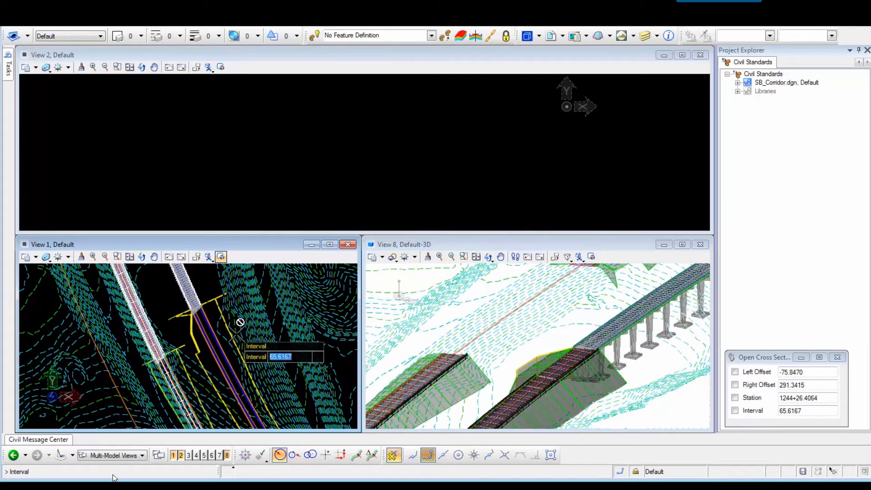
pyautogui.write('100')
pyautogui.press('Return')
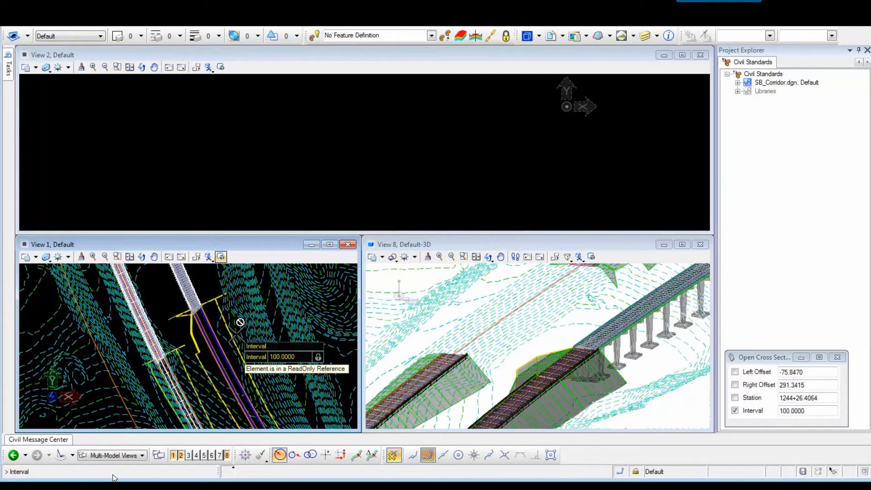
pyautogui.click(323, 167)
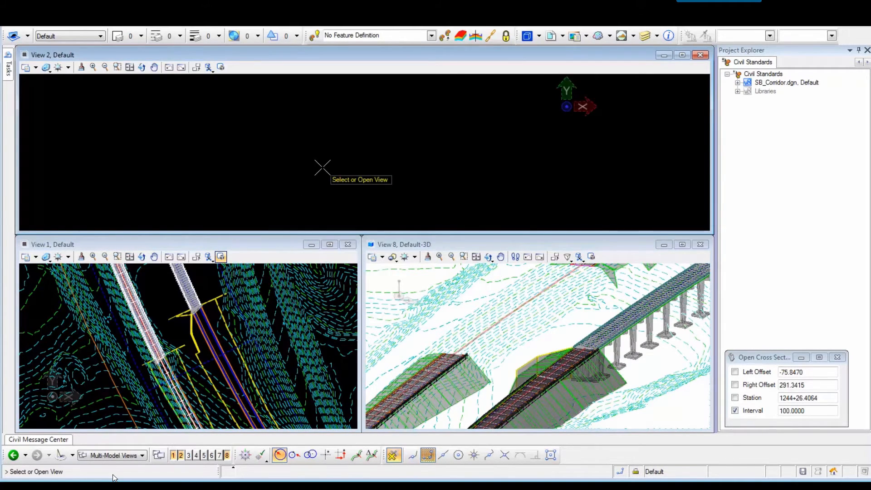
pyautogui.click(323, 167)
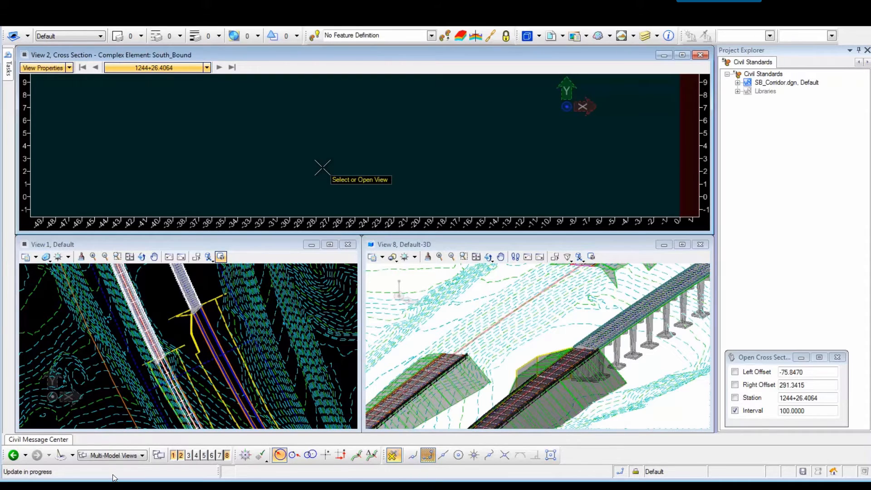
pyautogui.click(322, 167)
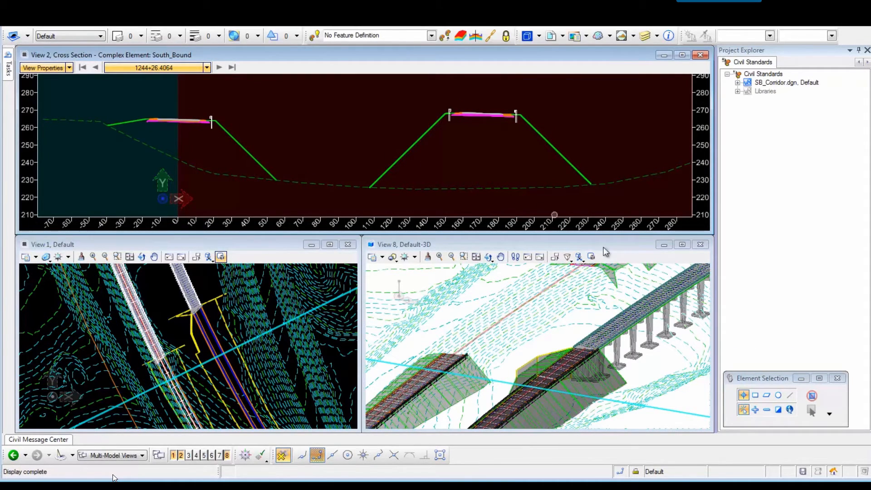
# - Step the South_Bound cross section view forward through the stations to 1247+26.4064
pyautogui.click(221, 68)
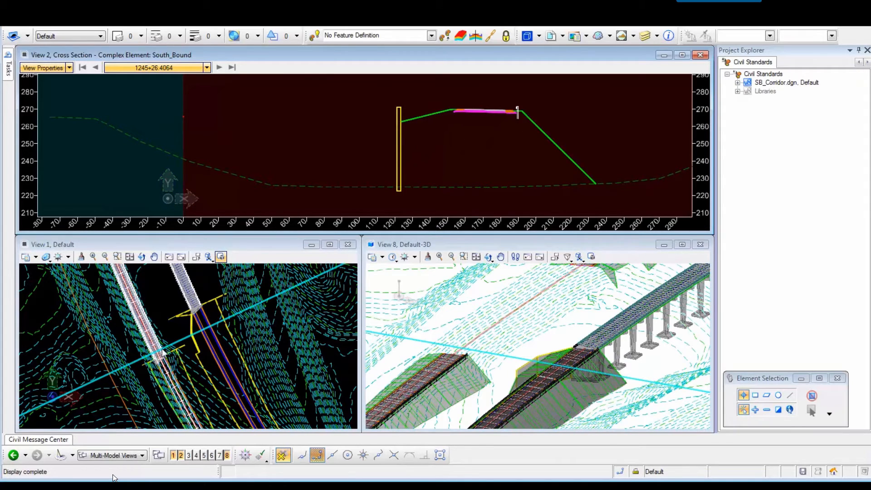
pyautogui.click(219, 67)
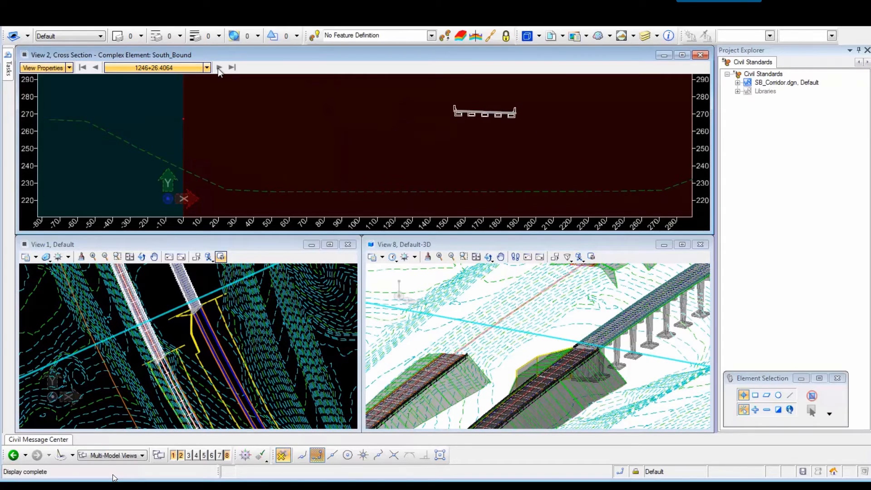
pyautogui.click(218, 67)
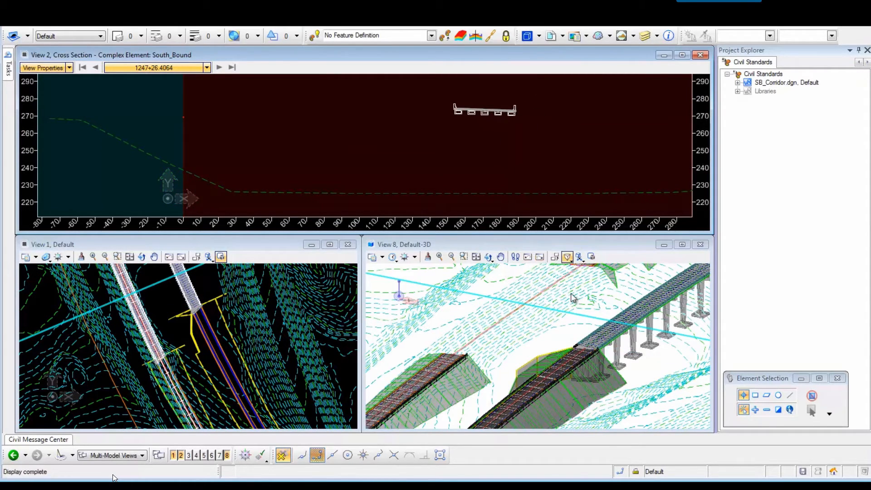
# - Turn on the display of the SB_Bridges & Walls.dgn reference and advance the cross section view past station 1247+26.4064
pyautogui.click(549, 38)
pyautogui.click(550, 38)
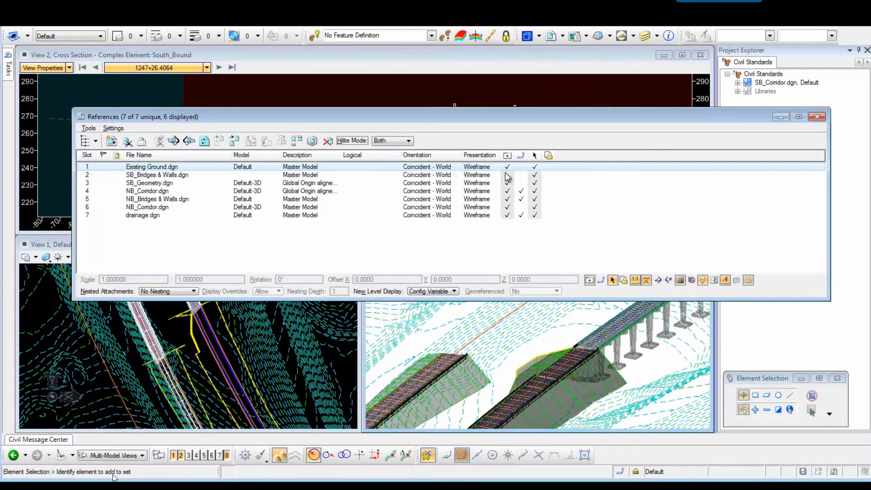
pyautogui.click(507, 175)
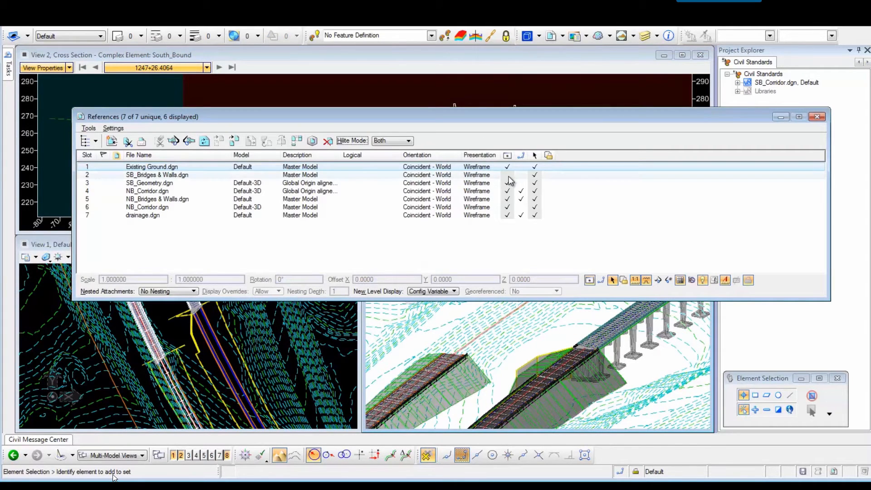
pyautogui.click(817, 117)
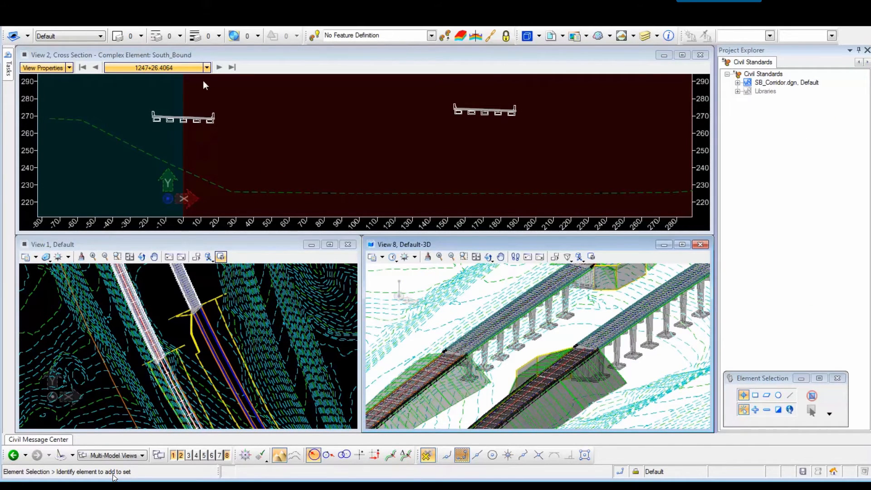
pyautogui.click(220, 67)
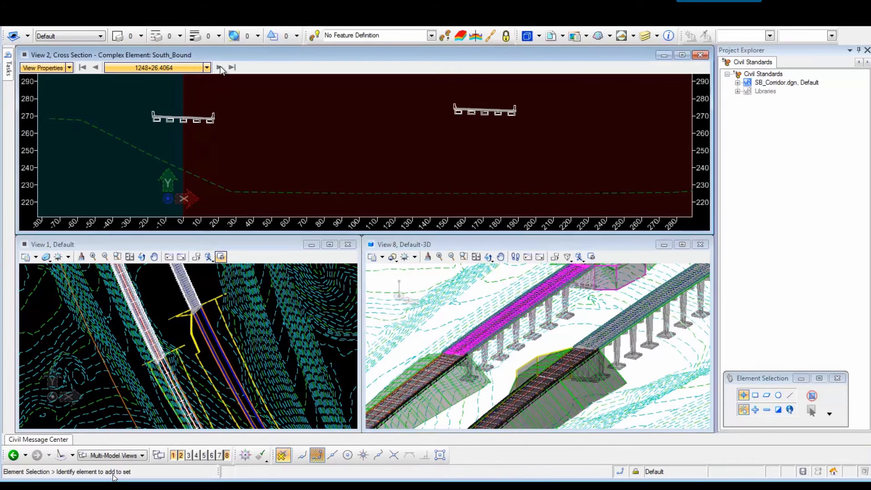
pyautogui.click(220, 67)
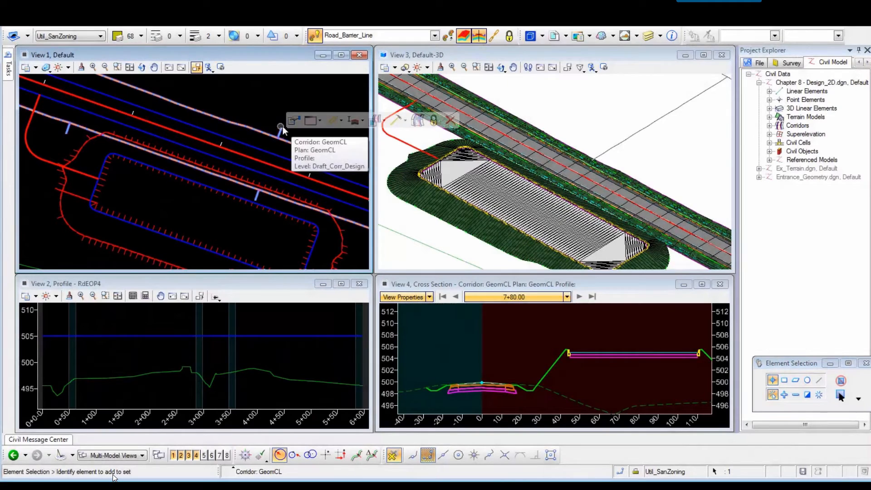
# - Open the cross section view of the GeomCL corridor in View 4
pyautogui.click(280, 130)
pyautogui.moveTo(311, 121)
pyautogui.click(329, 153)
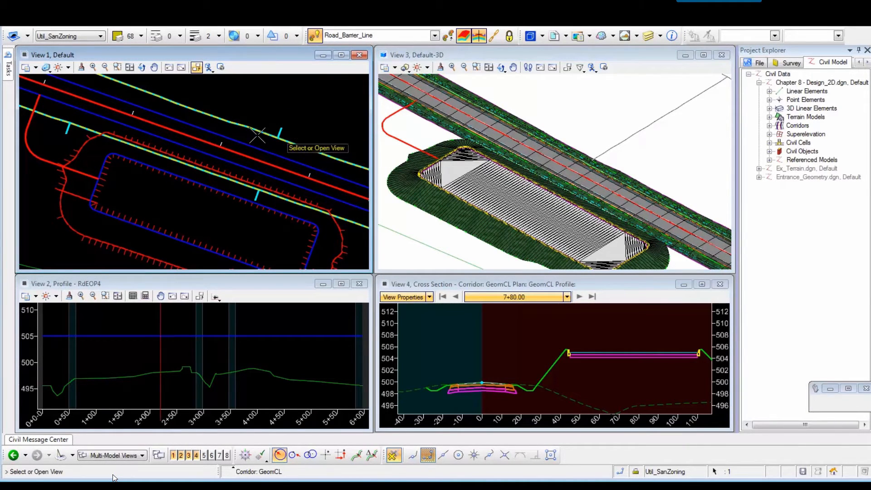
pyautogui.click(500, 344)
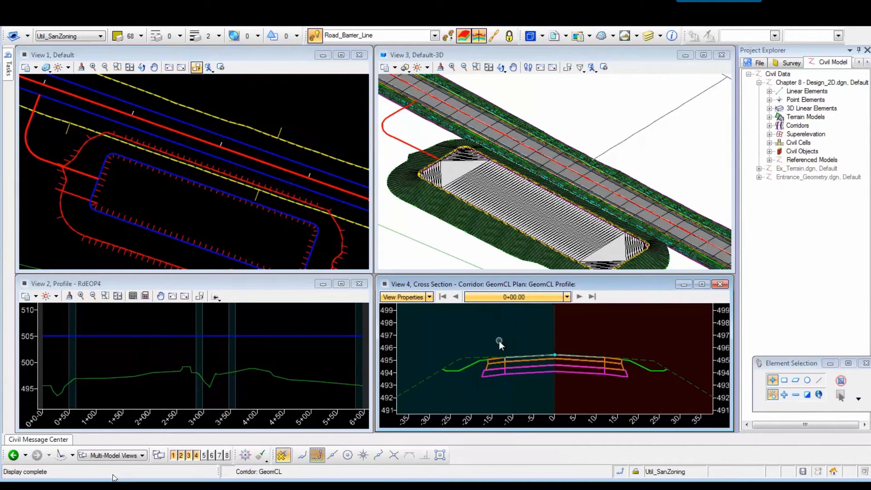
# - Locate the cross section at station 8+15.37 by a datapoint in the plan view and inspect the section in View 4
pyautogui.rightClick(506, 336)
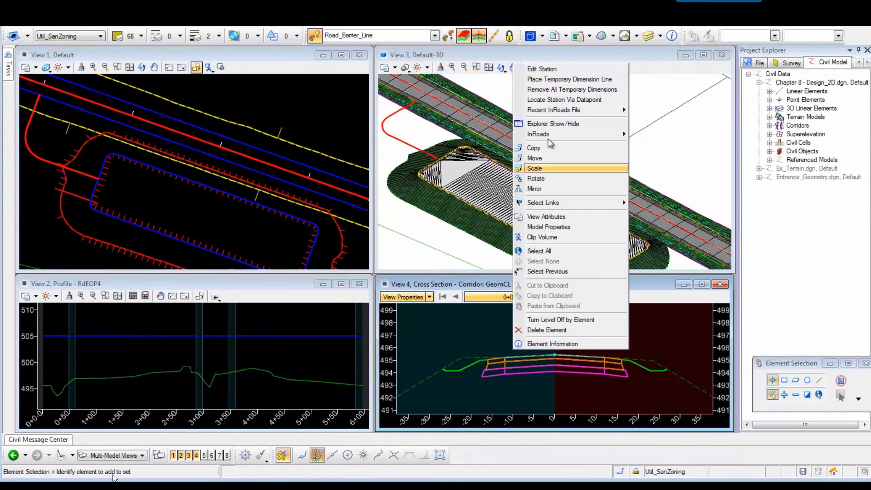
pyautogui.click(554, 99)
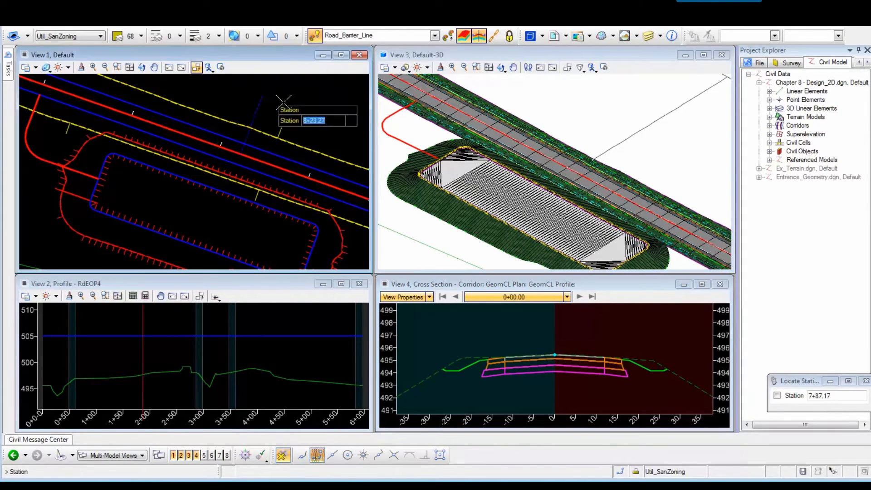
pyautogui.click(257, 97)
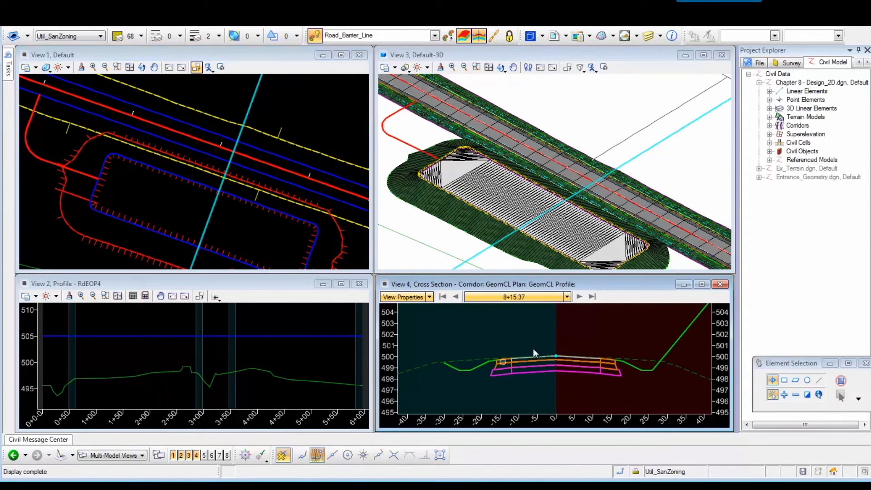
pyautogui.moveTo(603, 331); pyautogui.dragTo(488, 353, button='middle')
pyautogui.scroll(-2, 573, 353)
pyautogui.scroll(-1, 516, 344)
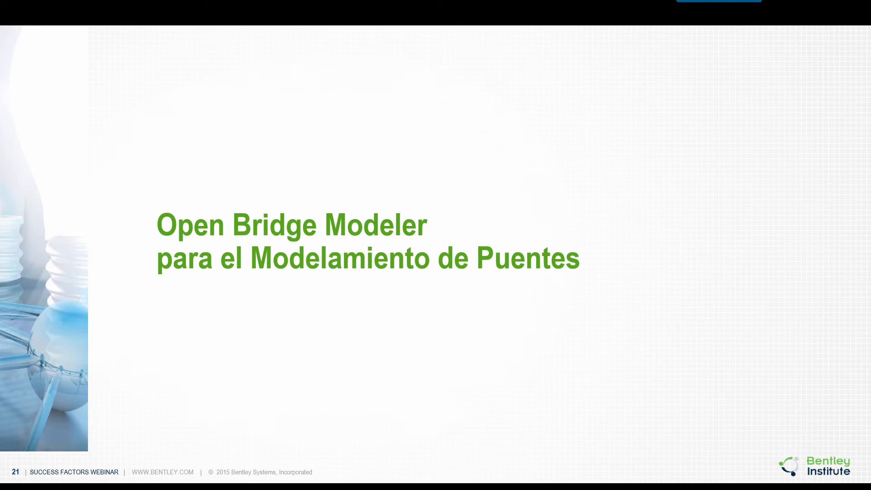
pyautogui.click(745, 453)
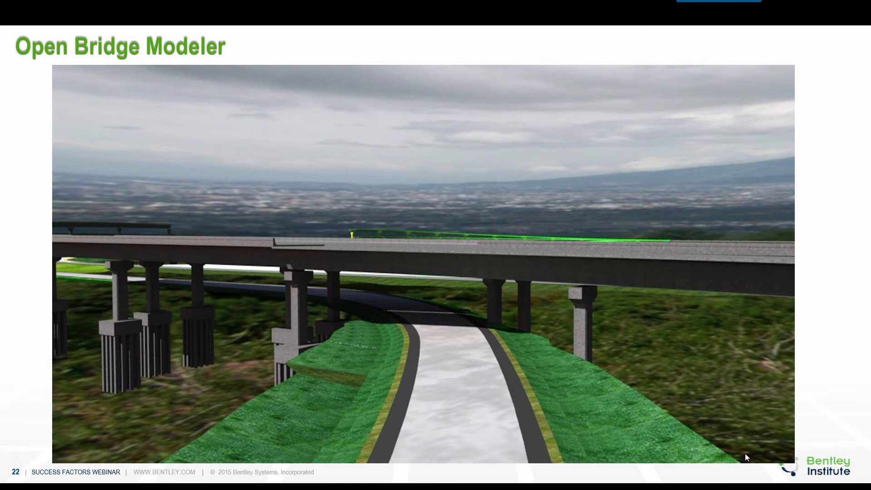
pyautogui.click(745, 454)
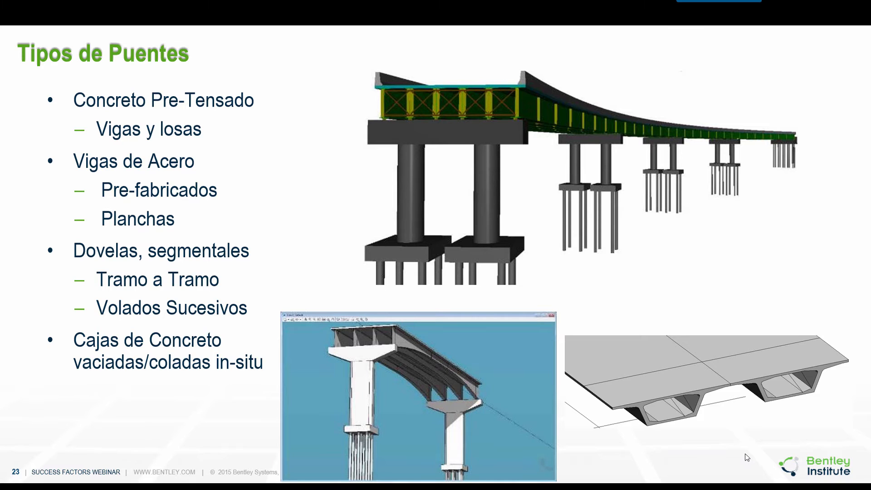
pyautogui.press('Right')
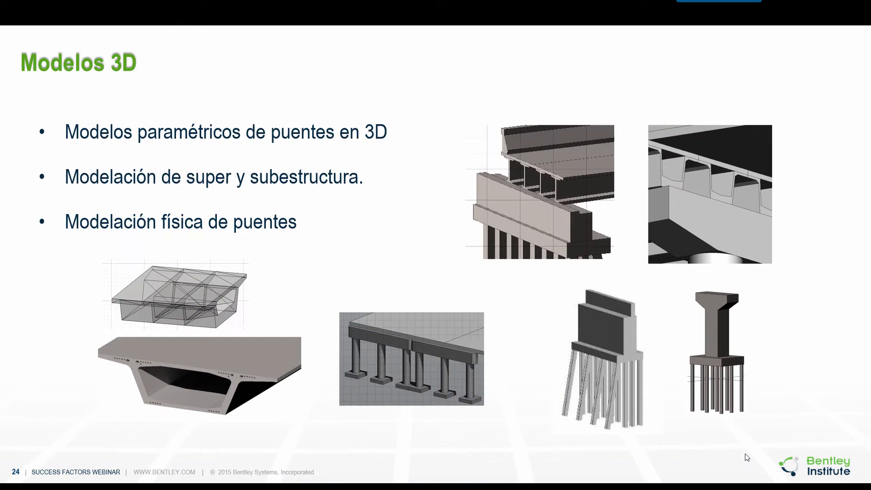
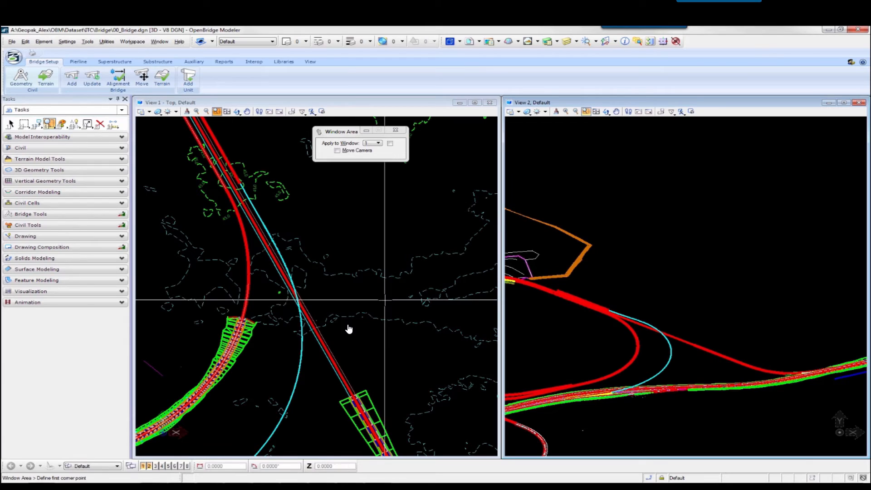
# - Add bridge BR 1 with Unit1 of type Beam Slab (P/S or RC Concrete Girders) on alignment TE00 and set its active terrain model
pyautogui.click(72, 78)
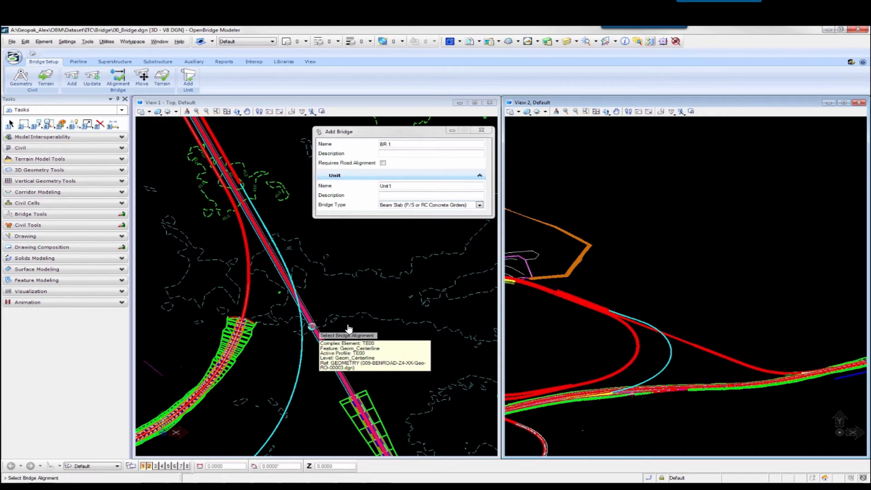
pyautogui.click(349, 328)
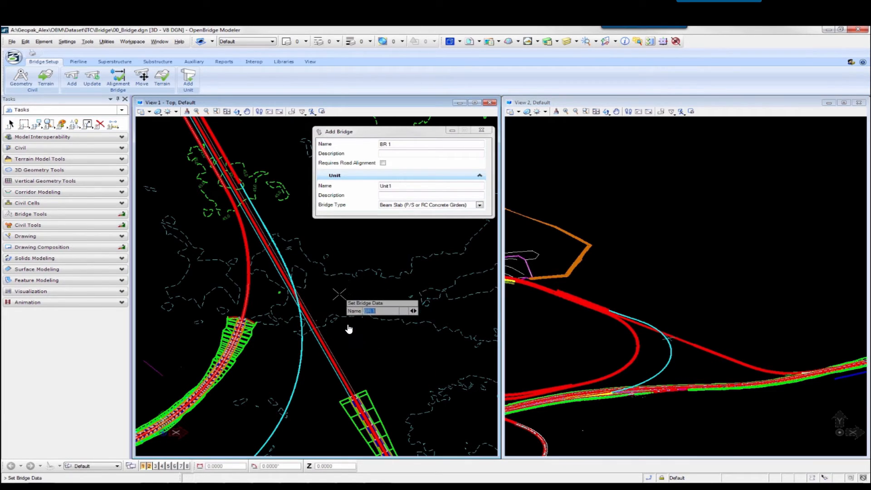
pyautogui.click(349, 328)
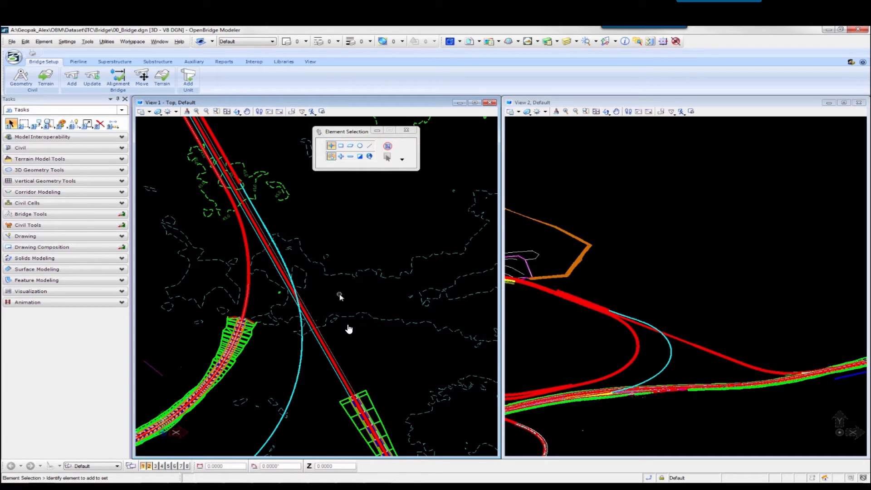
pyautogui.click(162, 78)
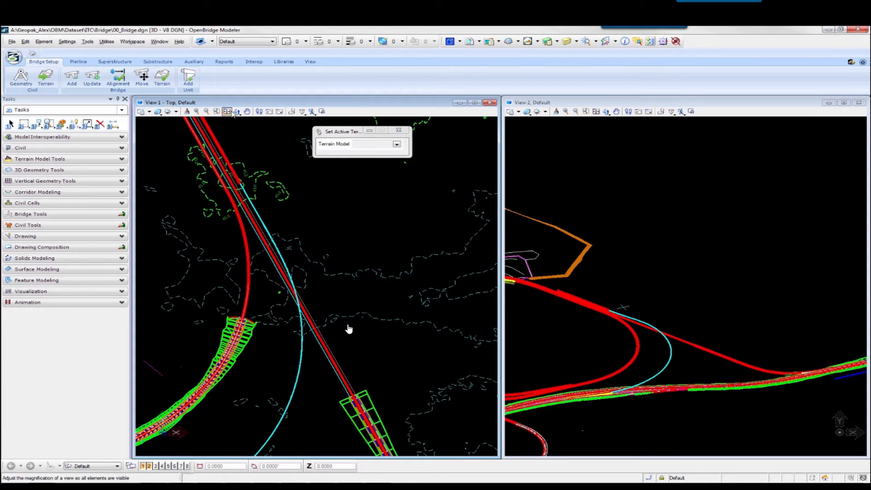
pyautogui.click(358, 272)
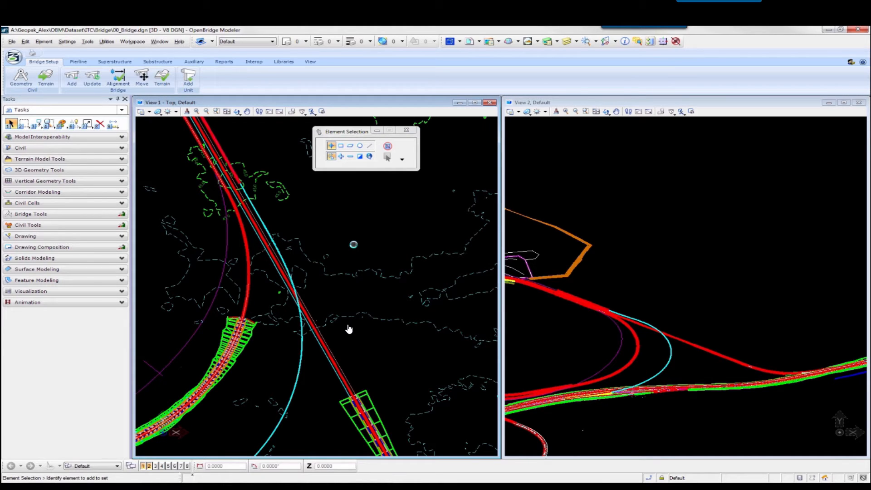
# - Place 7 pierlines, 30 m long with 0° skew, along the bridge alignment from station 17+77.0256 to 20+95.0000
pyautogui.click(77, 62)
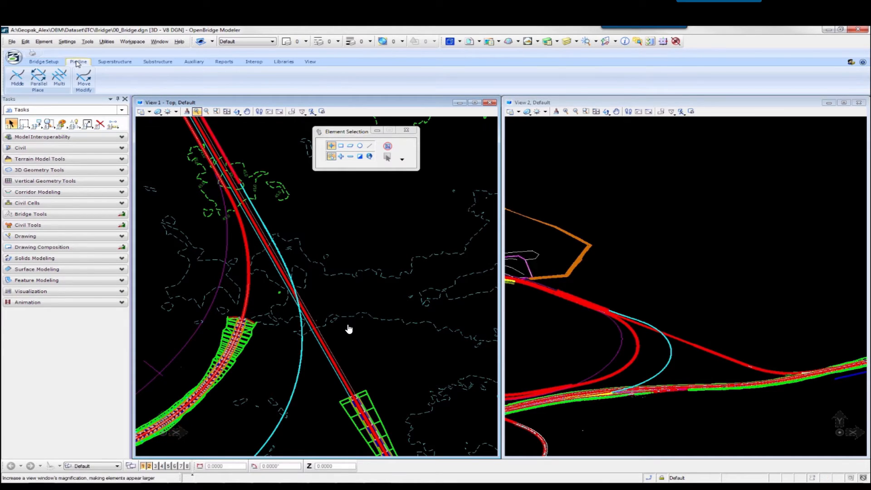
pyautogui.click(59, 79)
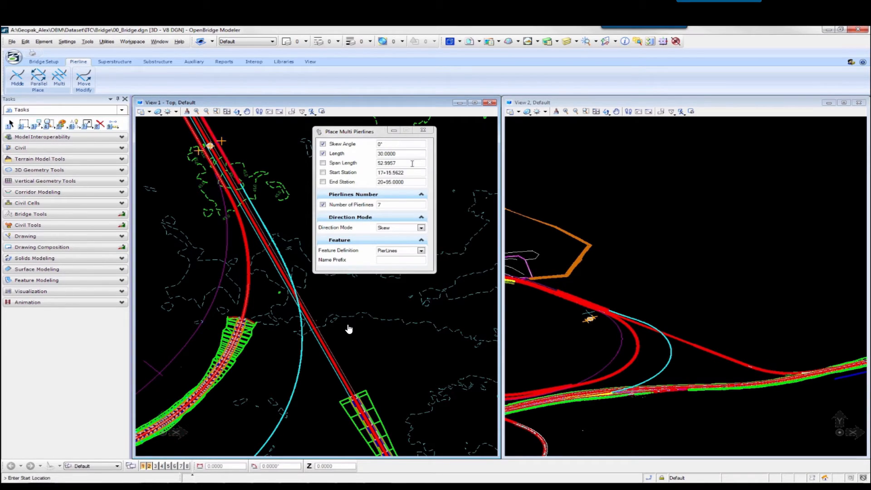
pyautogui.click(391, 205)
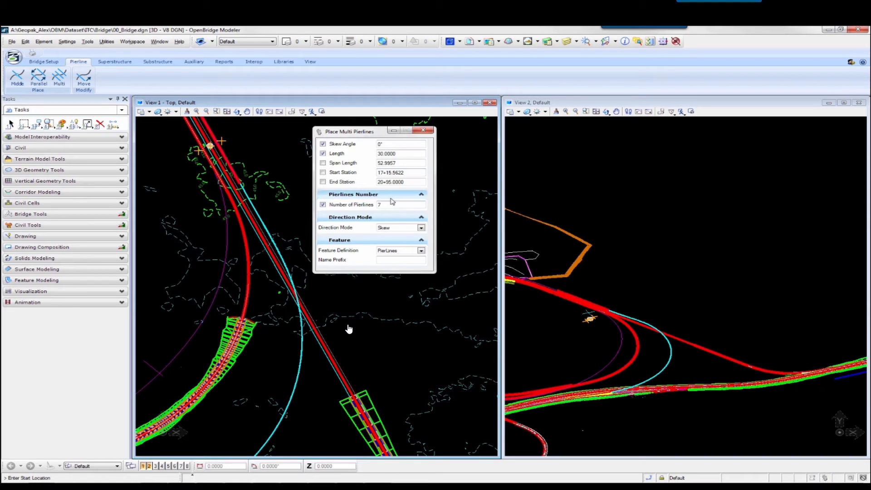
pyautogui.moveTo(370, 132); pyautogui.dragTo(418, 139)
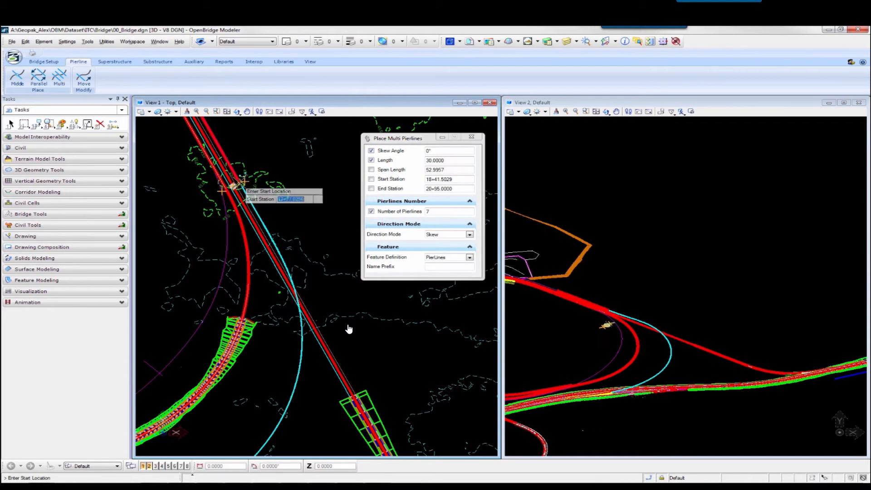
pyautogui.click(242, 181)
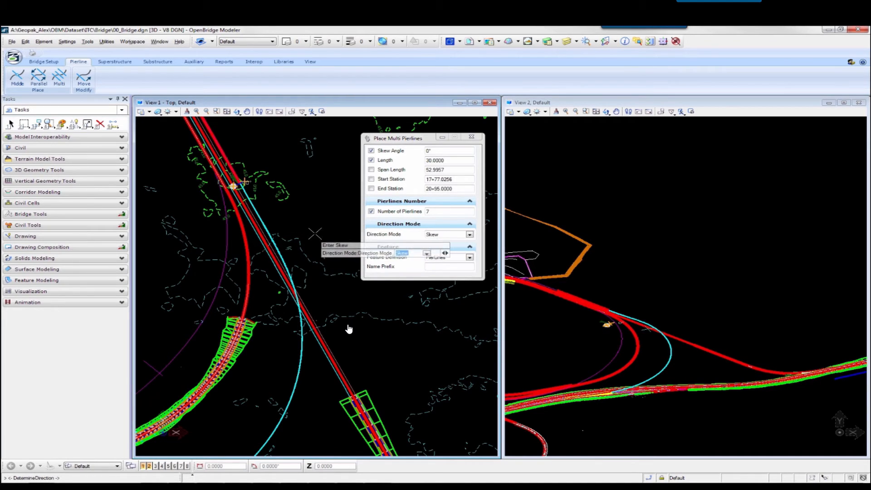
pyautogui.click(315, 232)
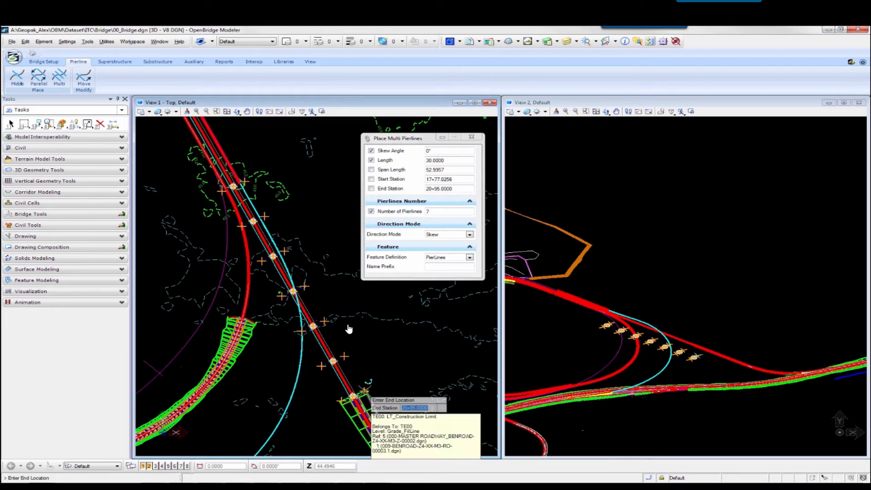
pyautogui.click(366, 390)
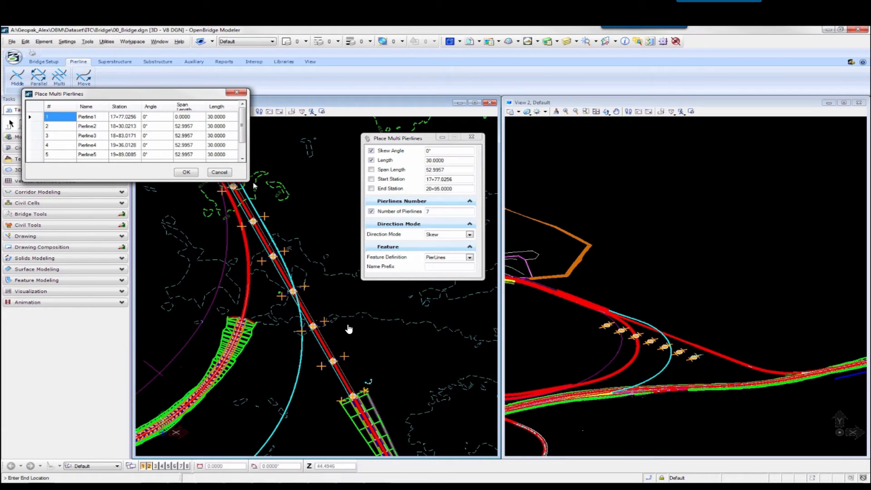
pyautogui.moveTo(253, 184); pyautogui.dragTo(295, 237)
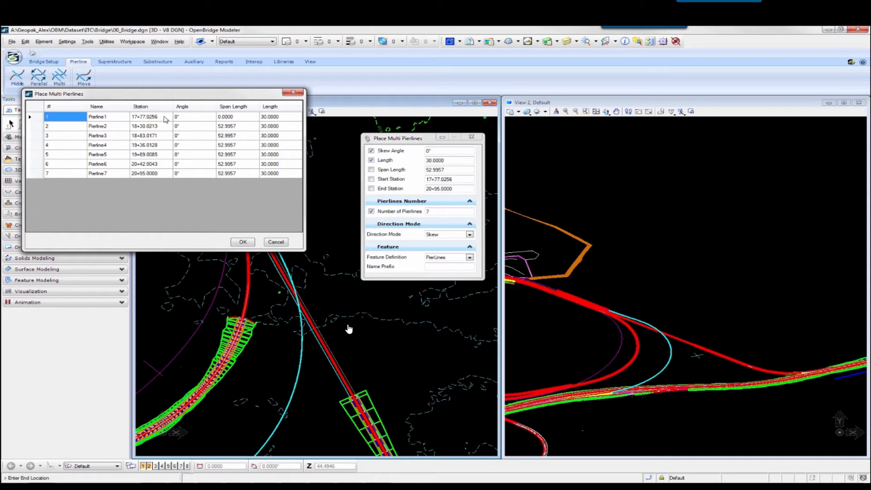
pyautogui.click(248, 243)
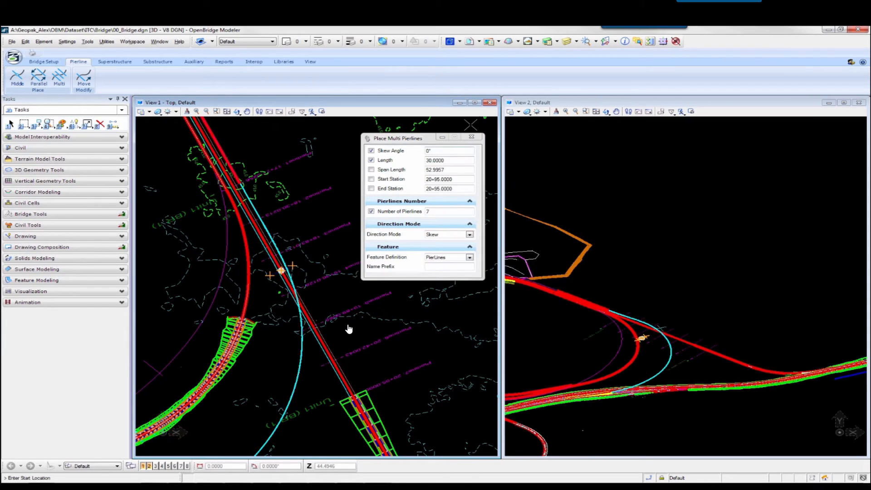
# - Place a bridge deck from the first to the last pierline using the Slab ITC 2% template with zero offsets
pyautogui.click(113, 62)
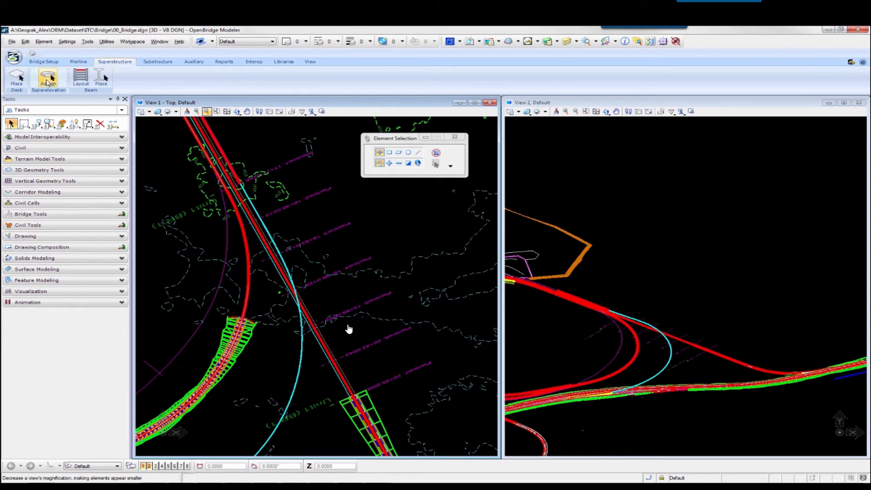
pyautogui.click(17, 82)
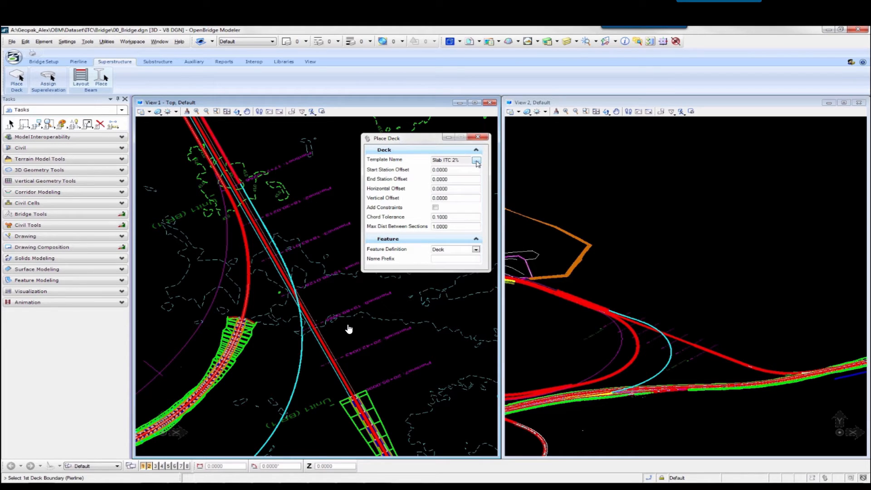
pyautogui.click(476, 161)
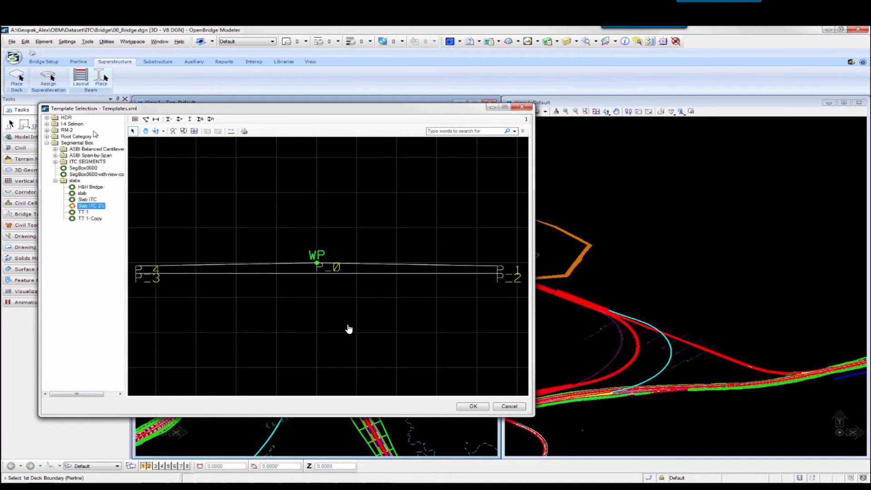
pyautogui.click(46, 118)
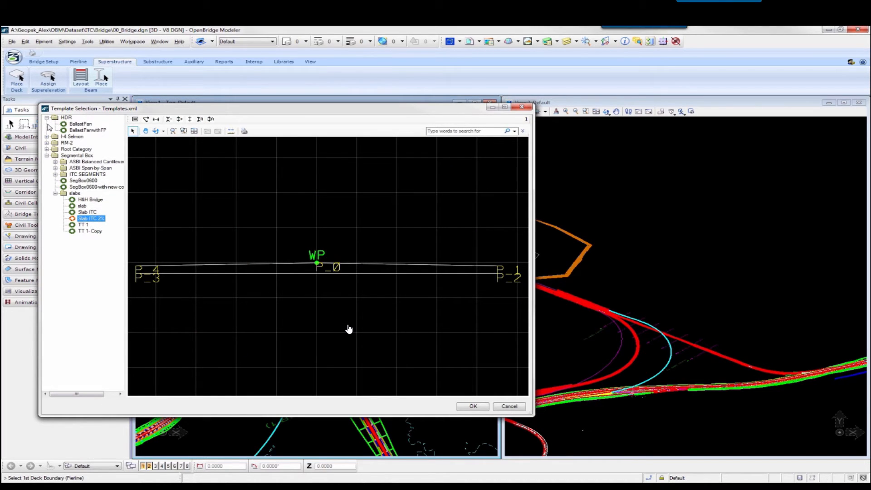
pyautogui.click(47, 118)
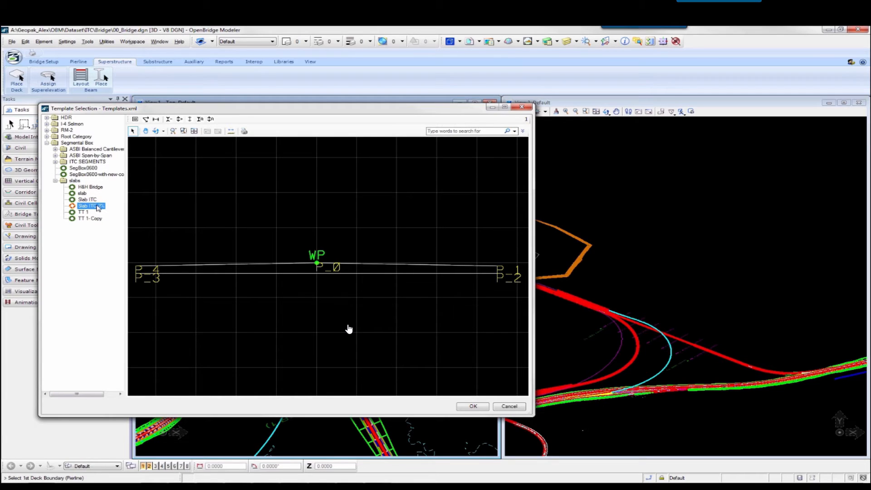
pyautogui.click(474, 406)
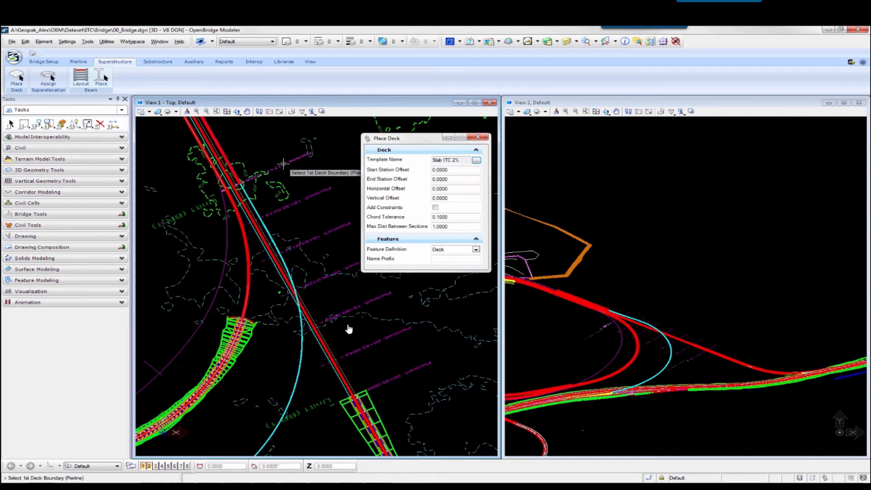
pyautogui.moveTo(283, 164)
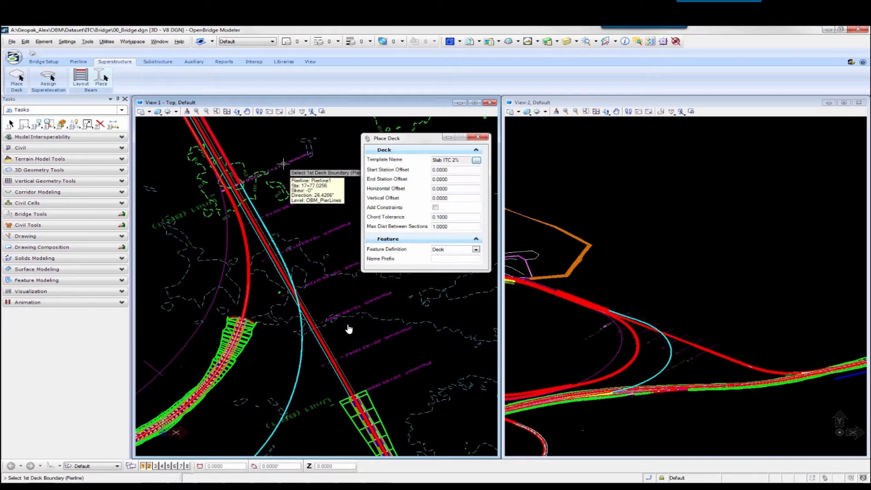
pyautogui.click(283, 163)
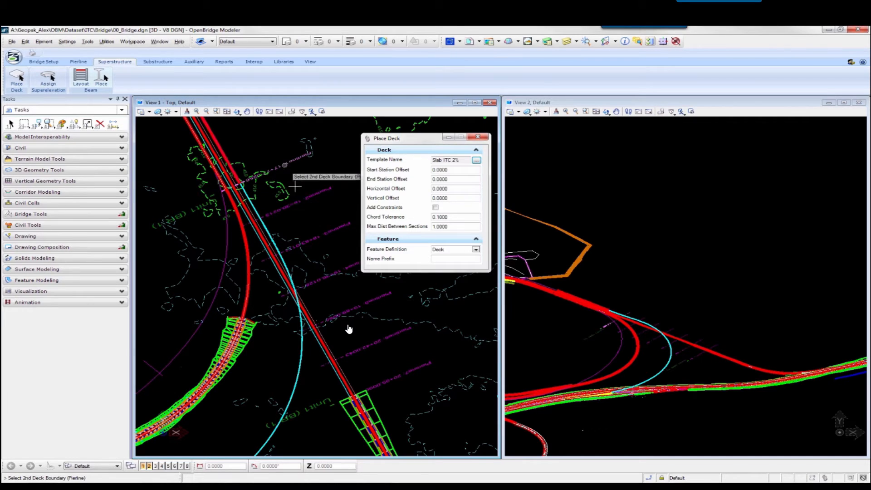
pyautogui.click(416, 369)
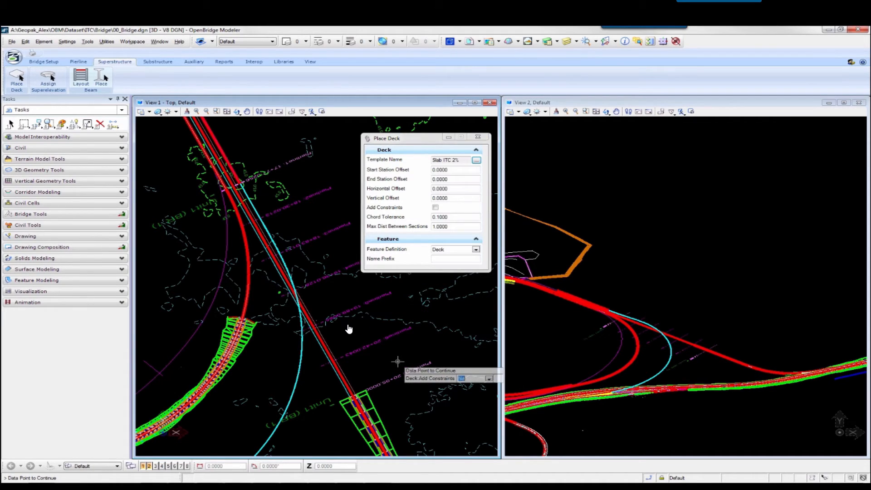
pyautogui.click(398, 361)
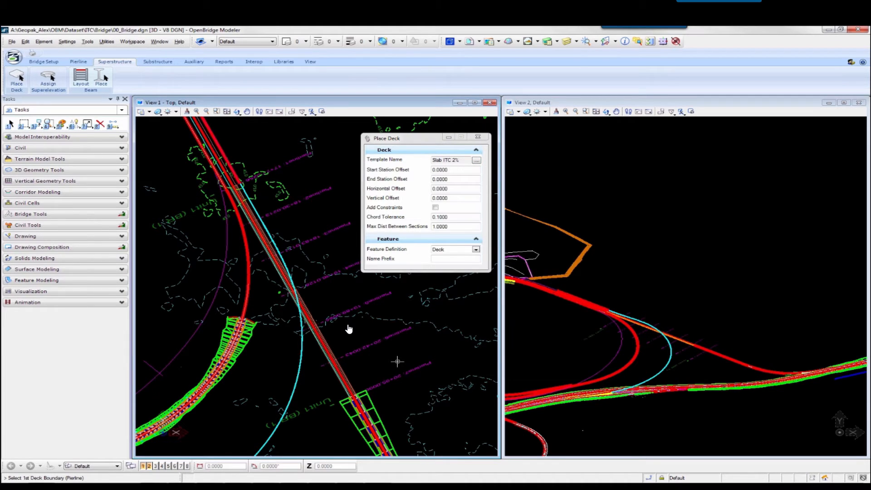
# - Lay out 6 beams with a 0.75 m edge distance in the Pierline1 - Pierline2 span
pyautogui.click(586, 112)
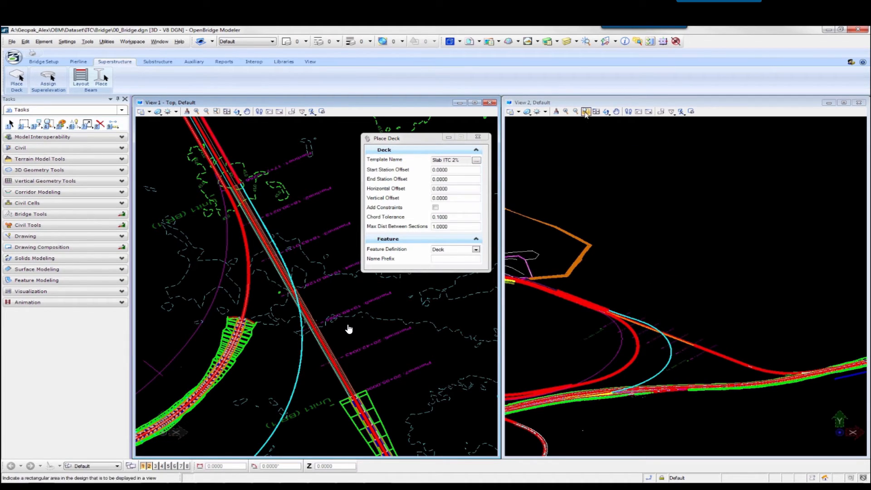
pyautogui.click(667, 333)
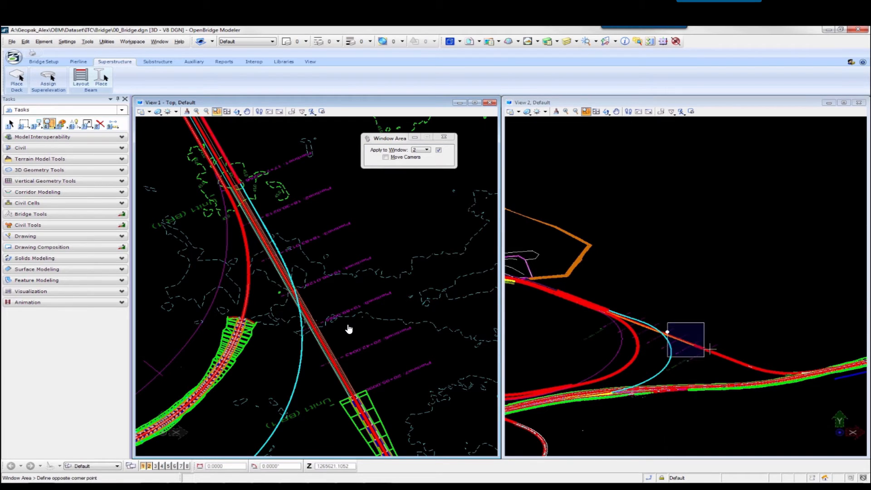
pyautogui.click(716, 349)
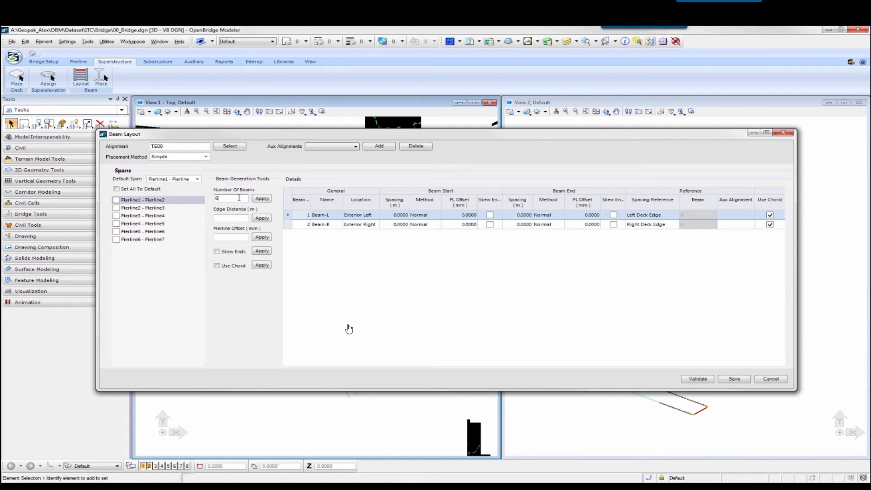
pyautogui.click(271, 200)
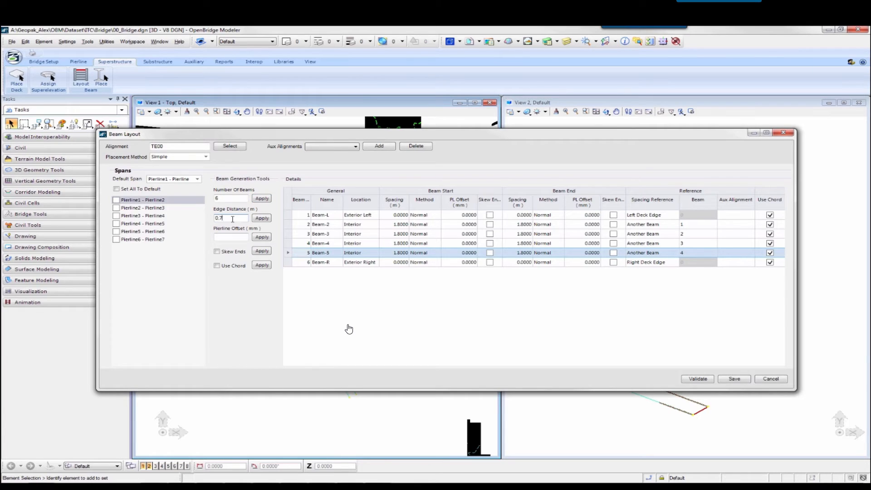
pyautogui.click(262, 219)
# - Set all remaining spans to the default Pierline1 - Pierline2 beam arrangement and validate the layout
pyautogui.click(117, 208)
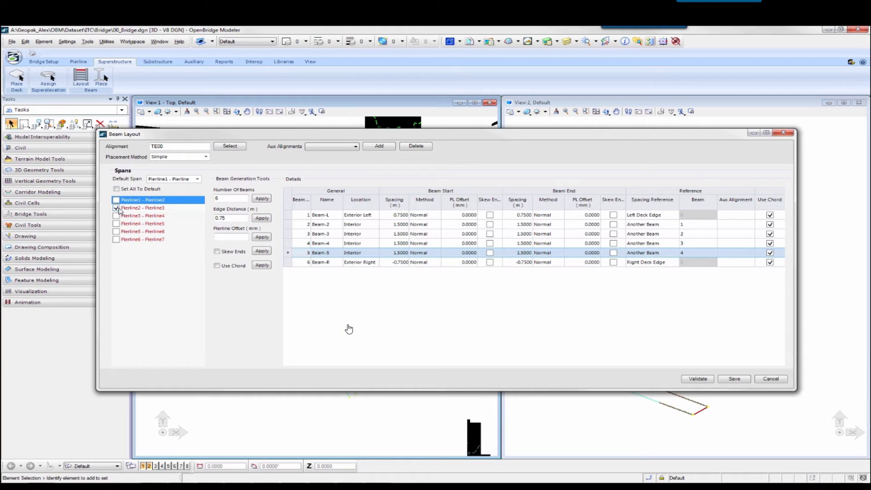
pyautogui.click(117, 208)
pyautogui.click(117, 190)
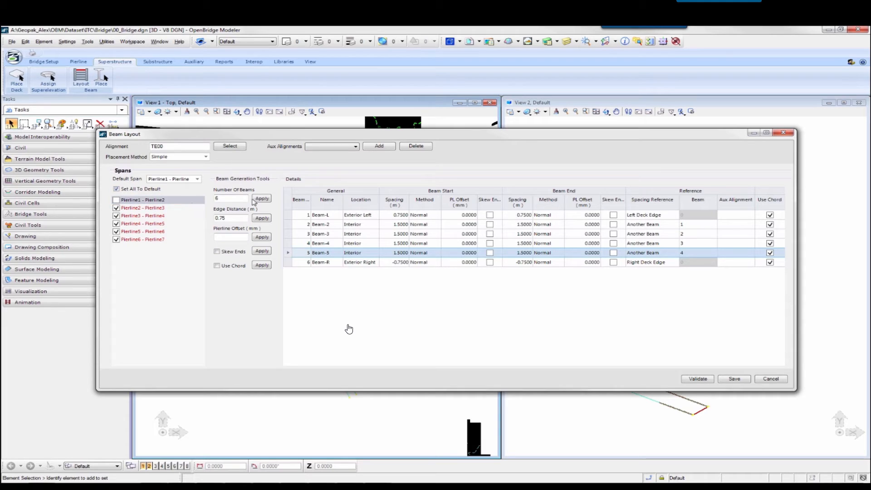
pyautogui.click(262, 219)
pyautogui.click(707, 380)
# - Check the beam rows of the individual spans and save the beam layout
pyautogui.click(154, 216)
pyautogui.click(154, 224)
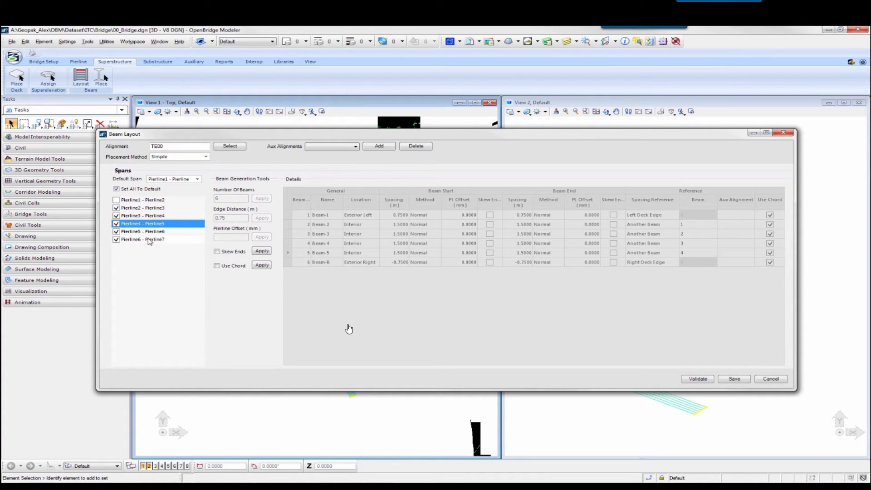
pyautogui.click(149, 240)
pyautogui.click(142, 200)
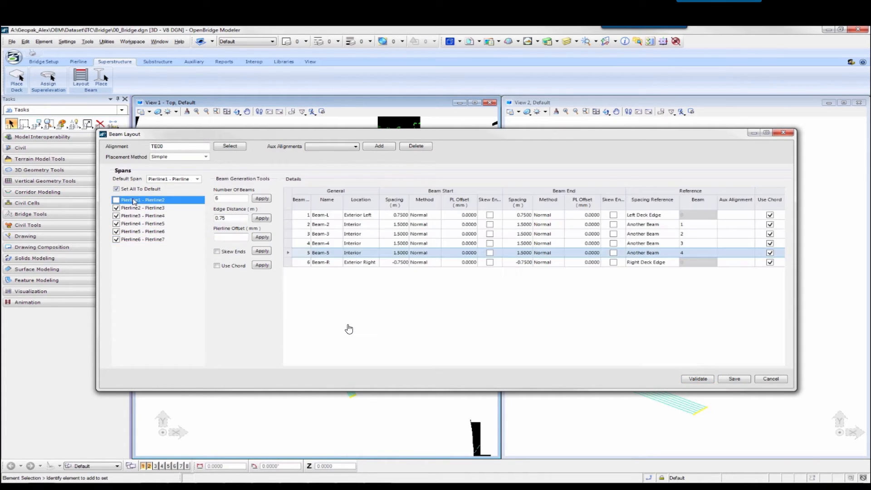
pyautogui.click(732, 381)
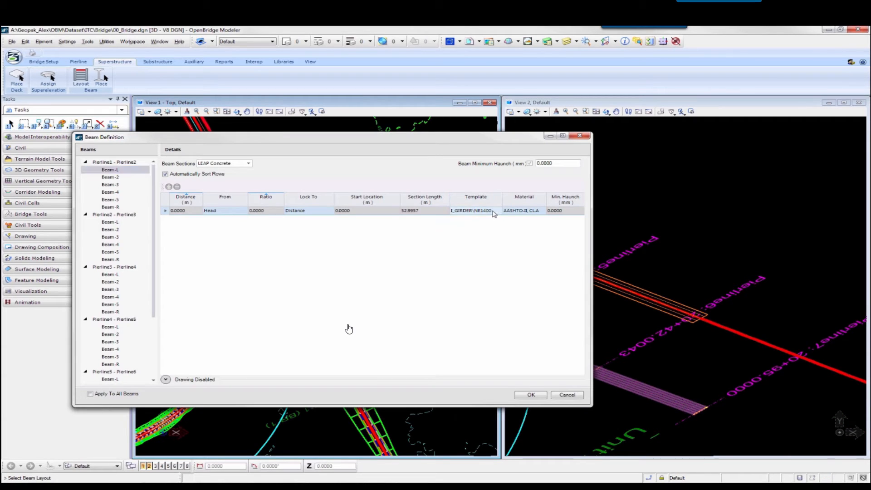
# - Set the template of Beam-L in the Pierline1 - Pierline2 span to the TX54 I-girder
pyautogui.click(496, 212)
pyautogui.moveTo(582, 231); pyautogui.dragTo(579, 317)
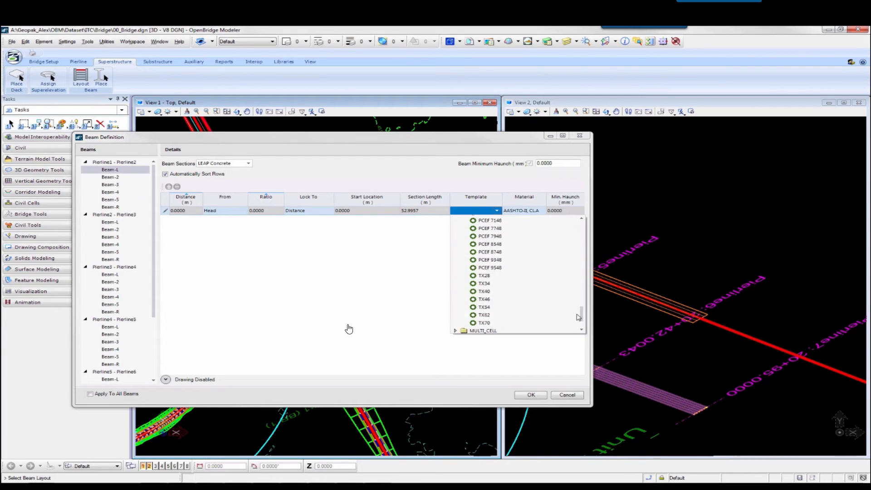
pyautogui.click(483, 308)
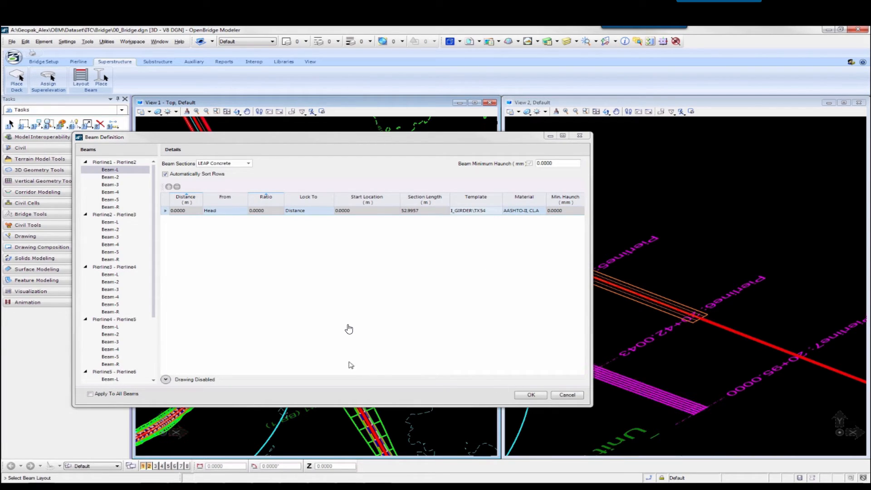
# - Apply the TX54 beam definition to all beams and create the girders for every span
pyautogui.click(116, 395)
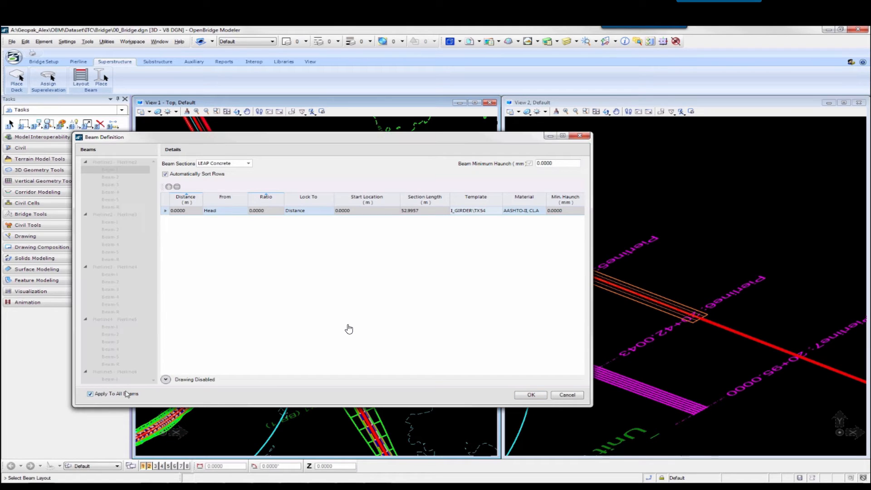
pyautogui.click(531, 395)
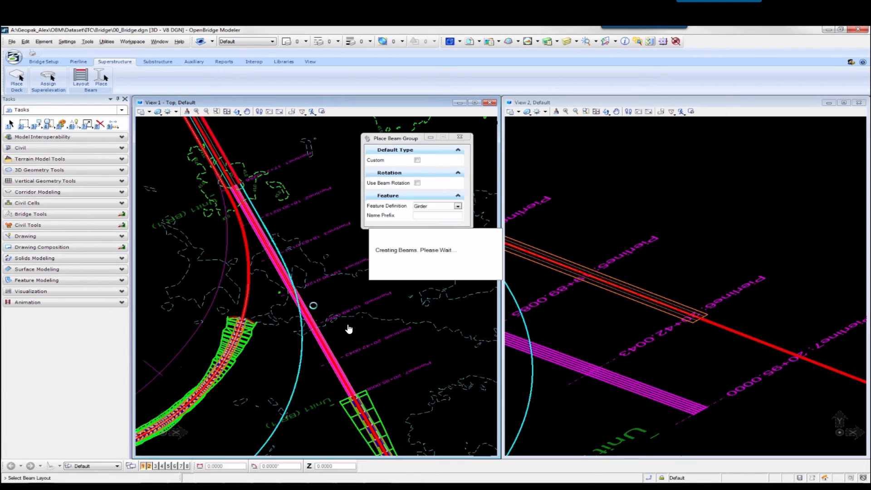
pyautogui.click(586, 111)
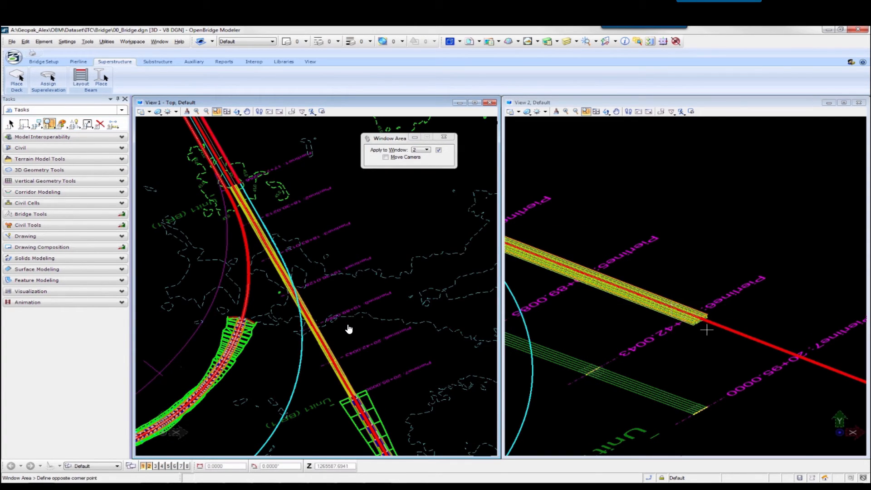
pyautogui.click(671, 296)
pyautogui.click(728, 338)
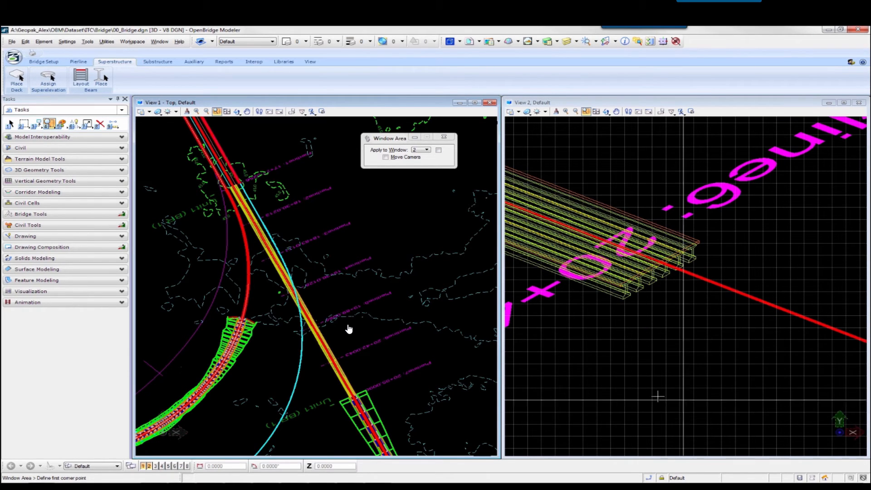
# - Place an abutment with the PileCap template SI Units_ 2 Lane - 8 m on the bridge's end pierline, Pierline7
pyautogui.click(159, 62)
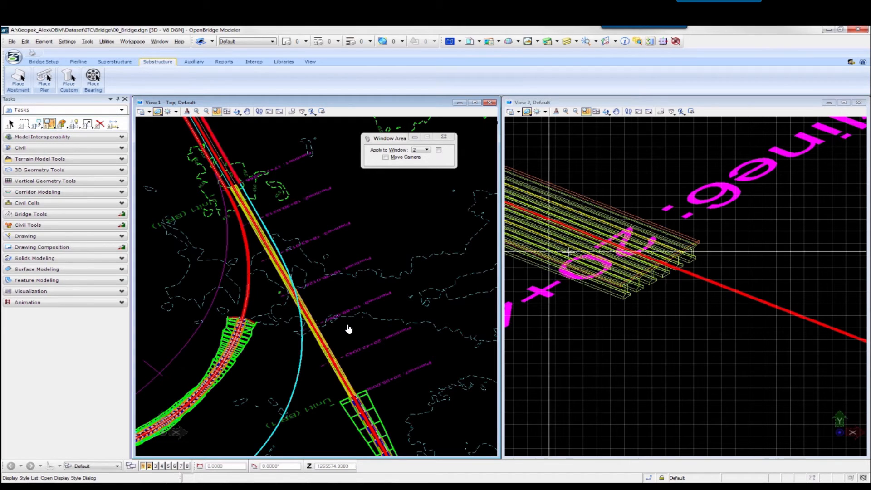
pyautogui.click(19, 78)
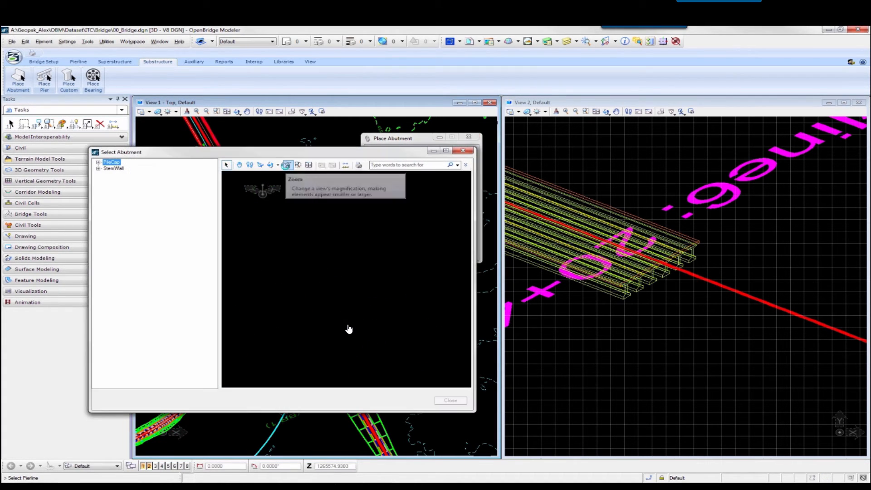
pyautogui.click(98, 163)
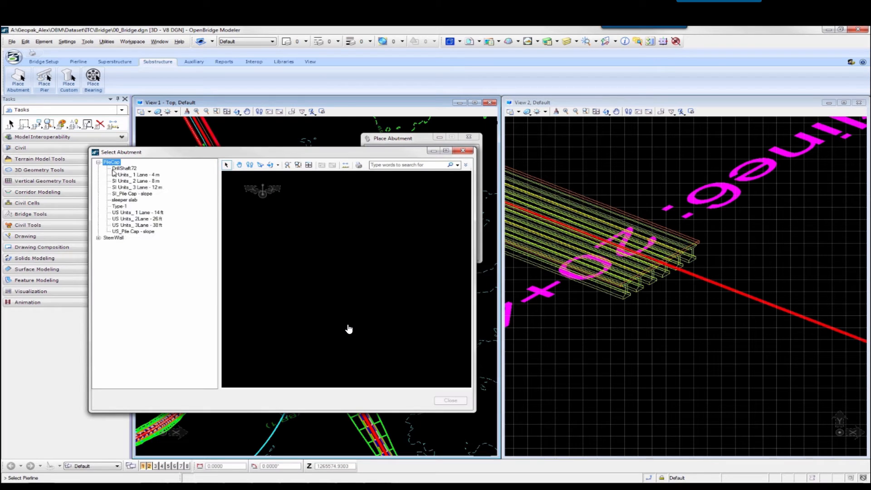
pyautogui.click(154, 181)
pyautogui.click(451, 400)
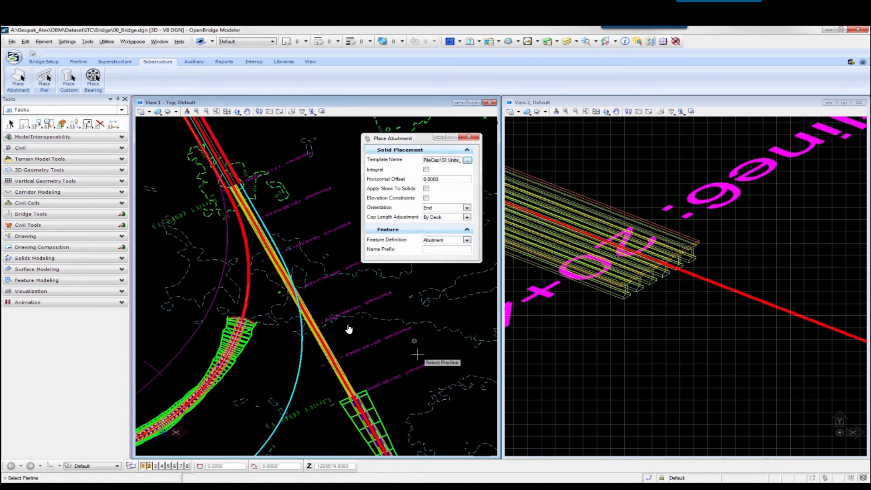
pyautogui.click(416, 368)
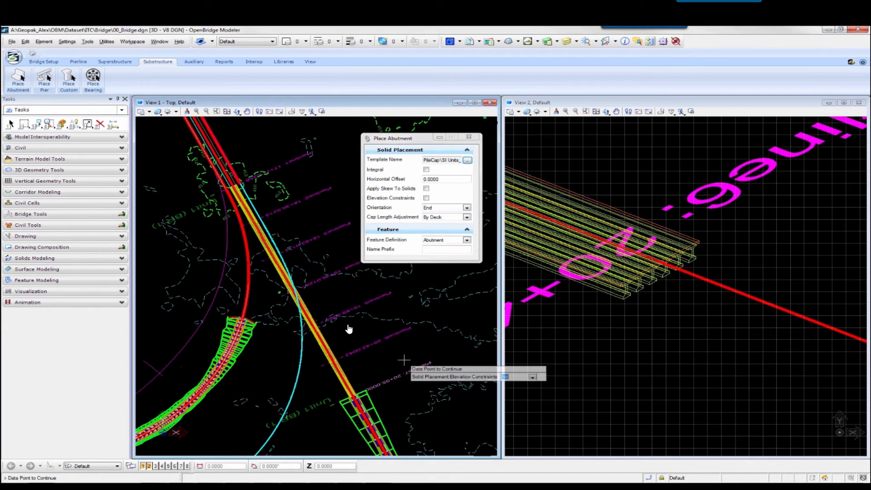
pyautogui.click(404, 360)
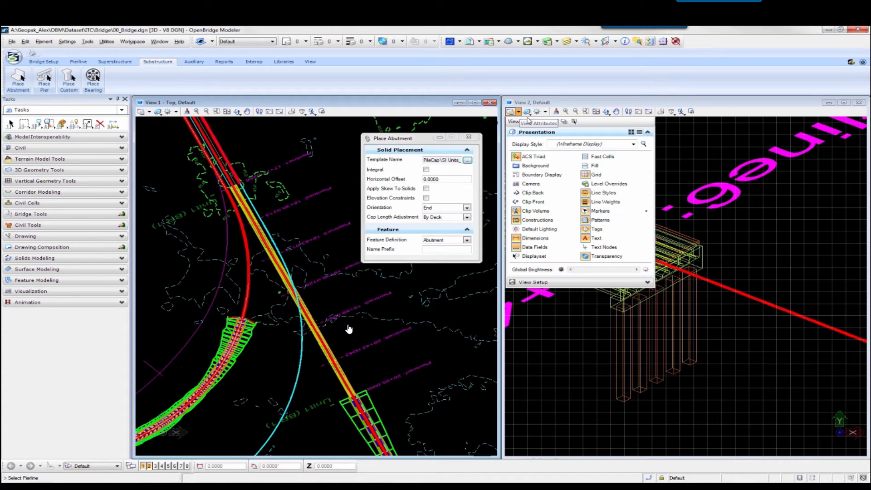
# - Change the display style of View 2 to Illustration
pyautogui.click(633, 144)
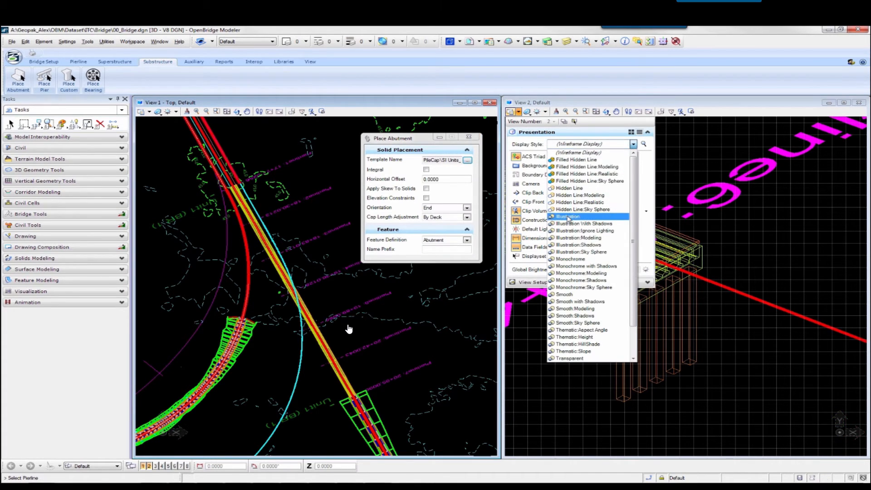
pyautogui.click(570, 217)
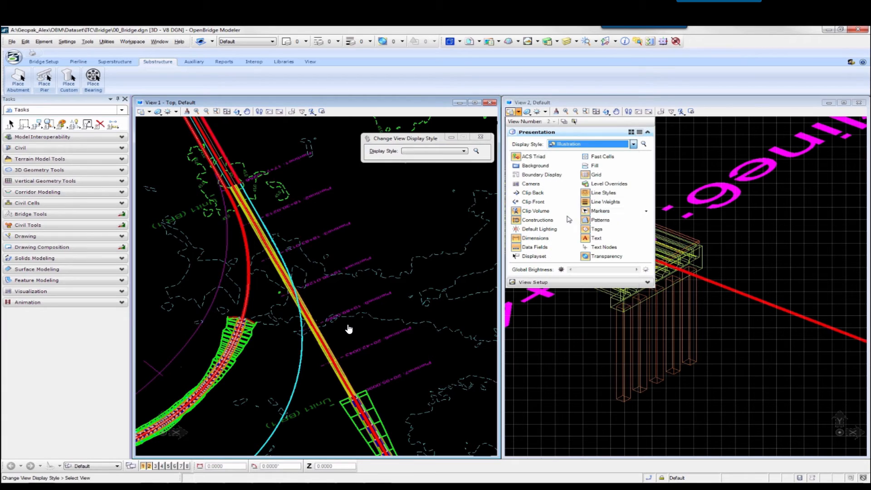
pyautogui.click(689, 189)
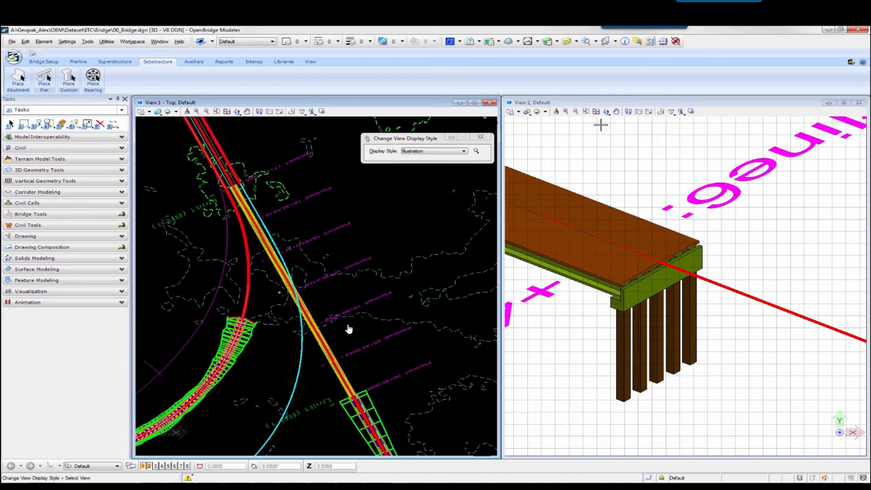
# - Place piers with the MultiColumn template SI-Units_2Lane_8m on the intermediate pierlines
pyautogui.click(576, 112)
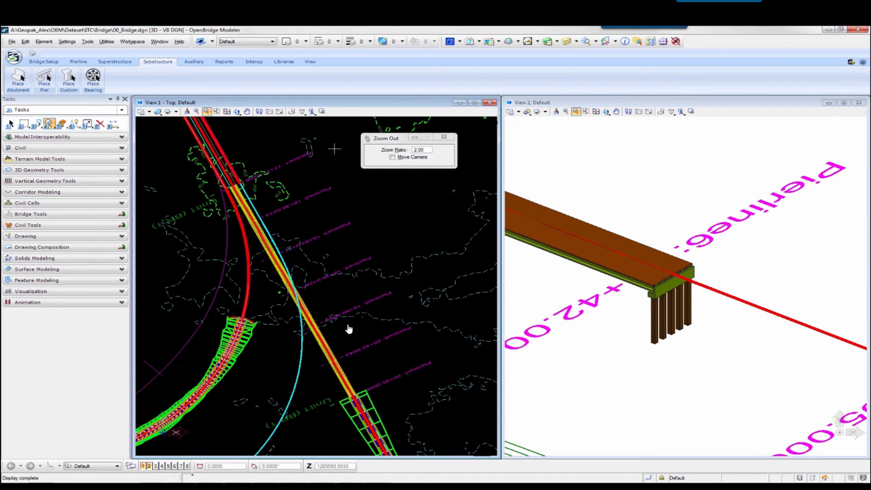
pyautogui.click(44, 79)
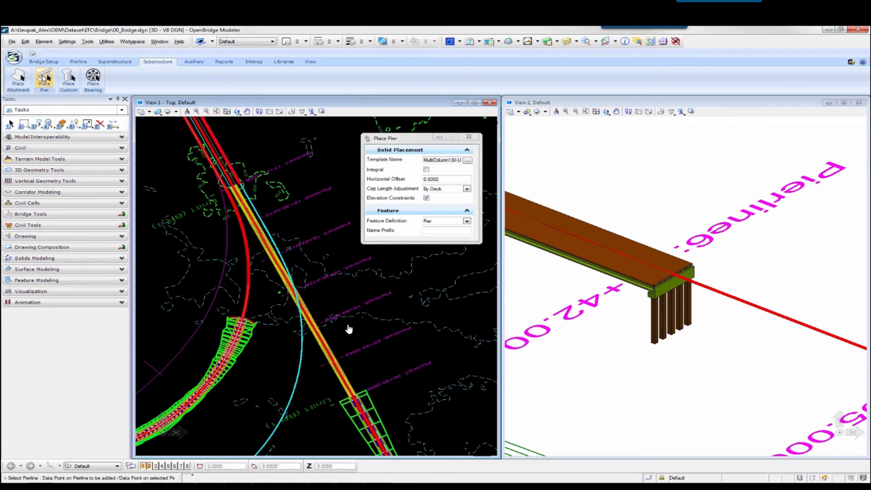
pyautogui.click(468, 161)
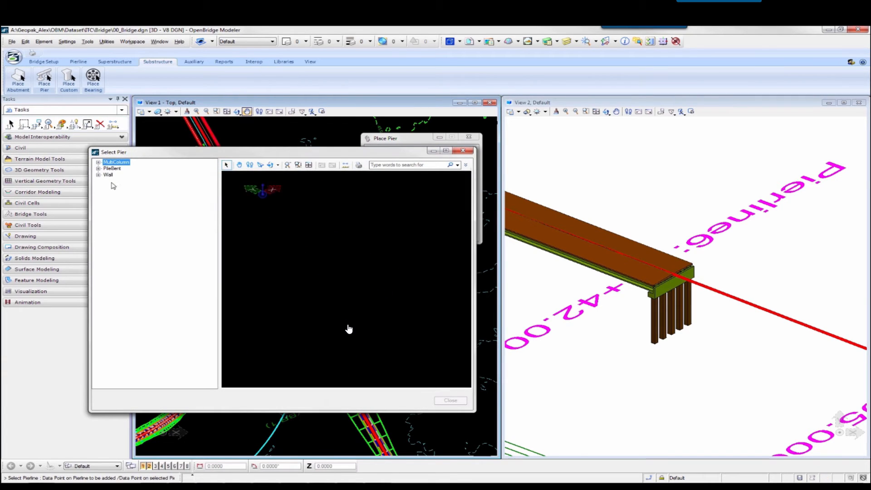
pyautogui.click(98, 162)
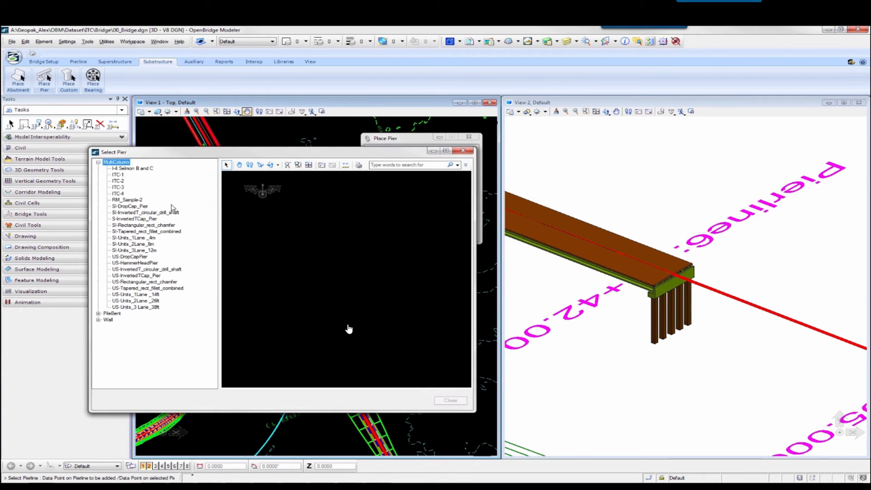
pyautogui.click(141, 244)
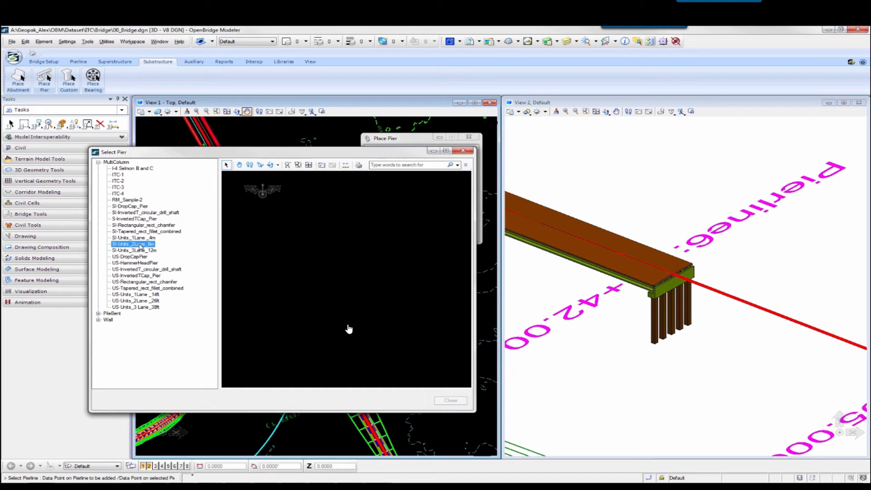
pyautogui.click(139, 282)
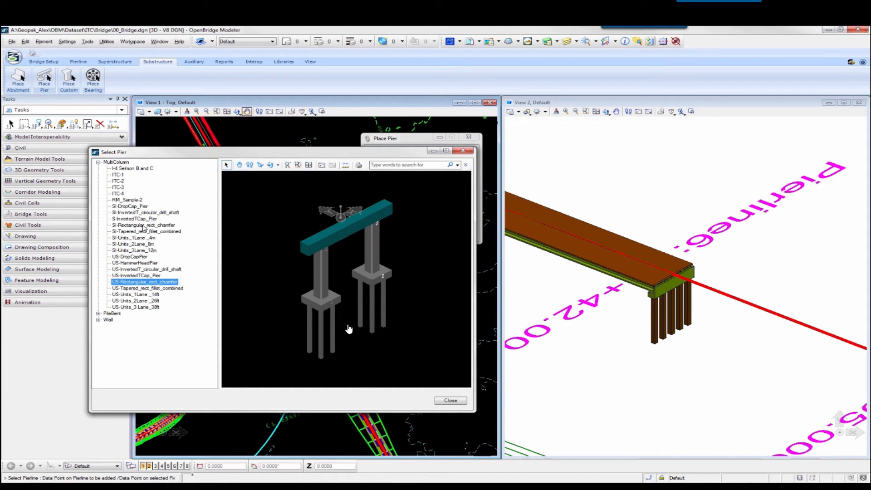
pyautogui.click(142, 245)
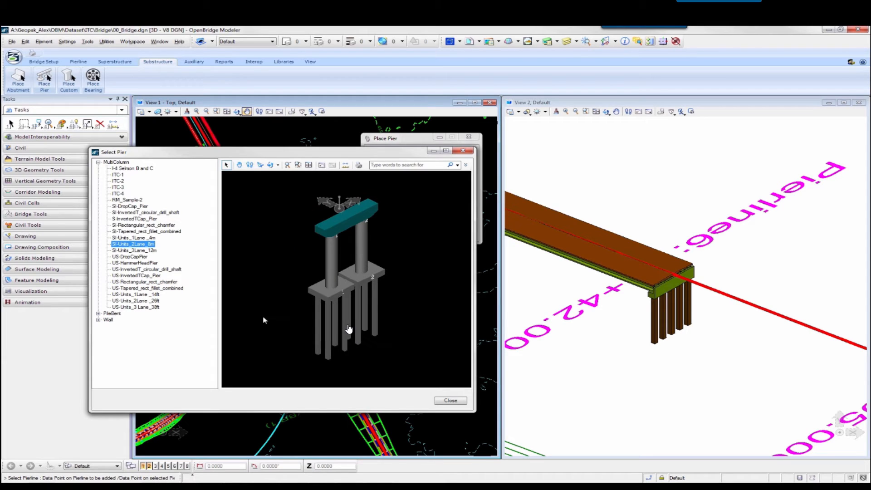
pyautogui.click(450, 401)
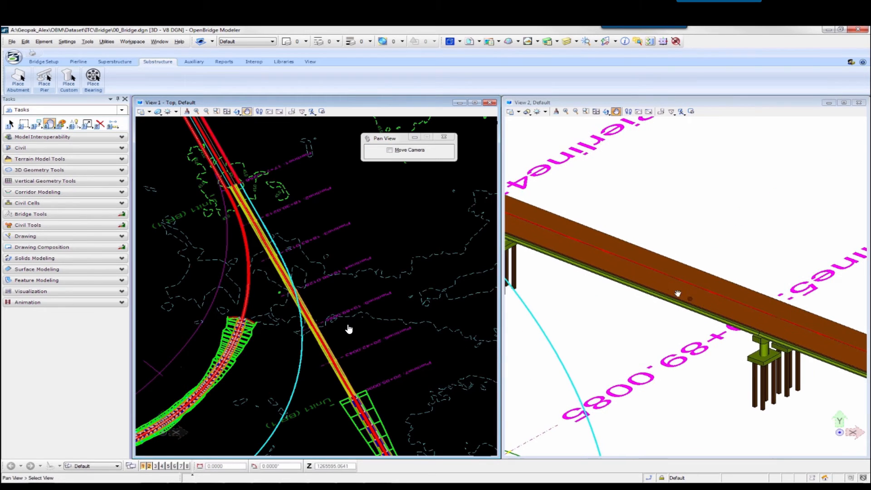
pyautogui.click(576, 112)
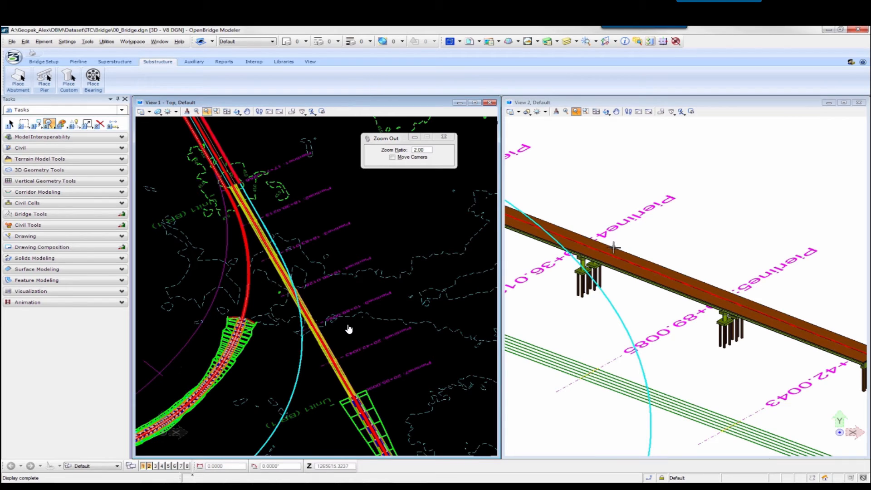